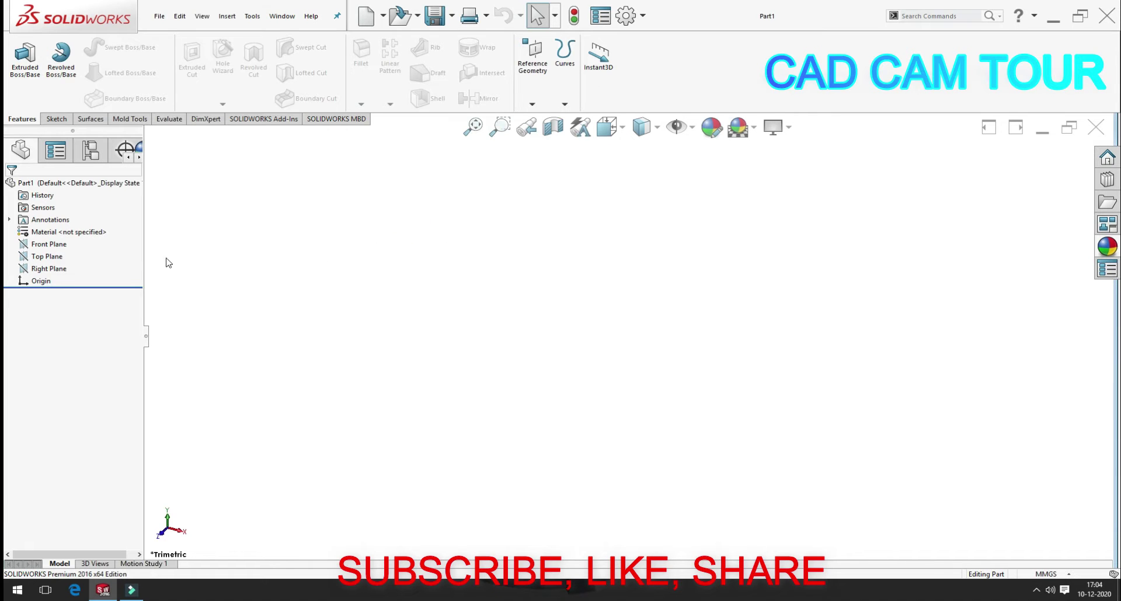
Start a new sketch on the Front Plane.
click(46, 244)
click(82, 226)
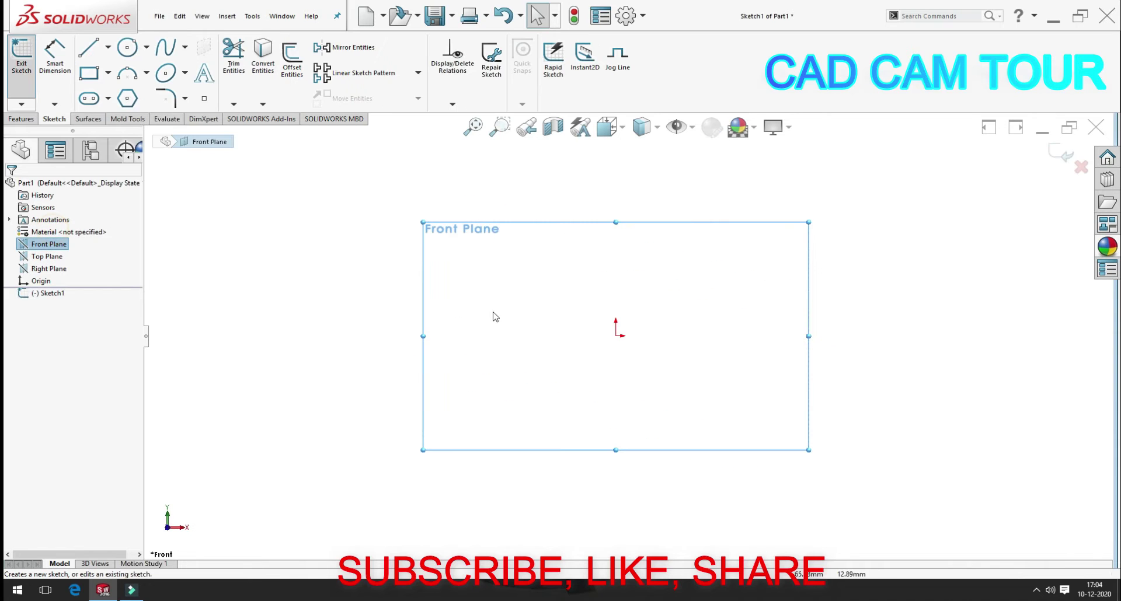
scroll(670, 366, down, 1)
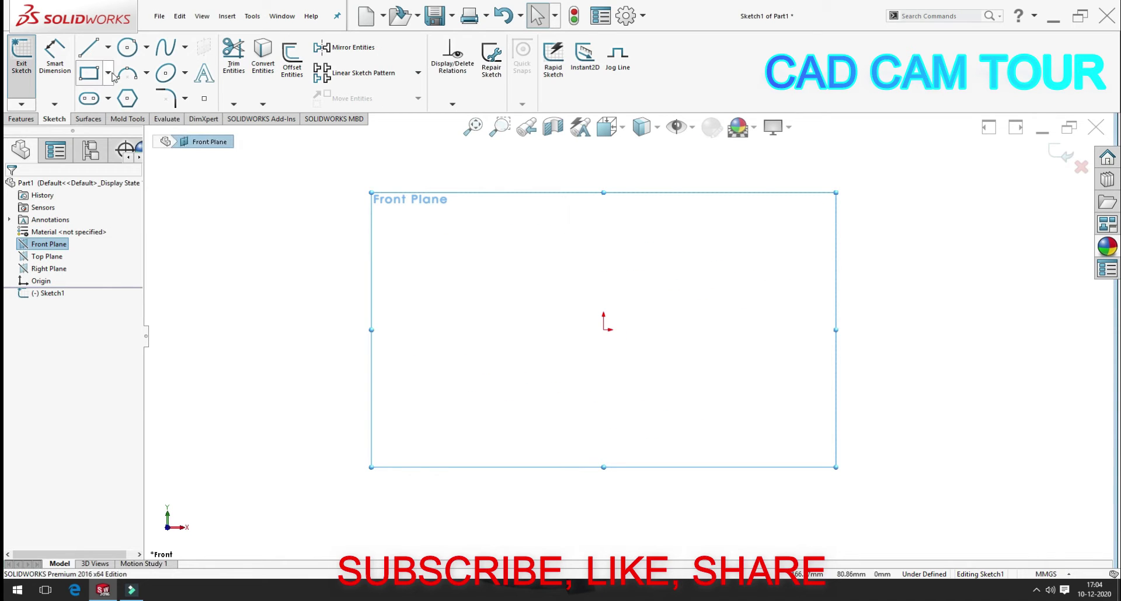
Draw two tall corner rectangles side by side, left of the origin.
click(89, 73)
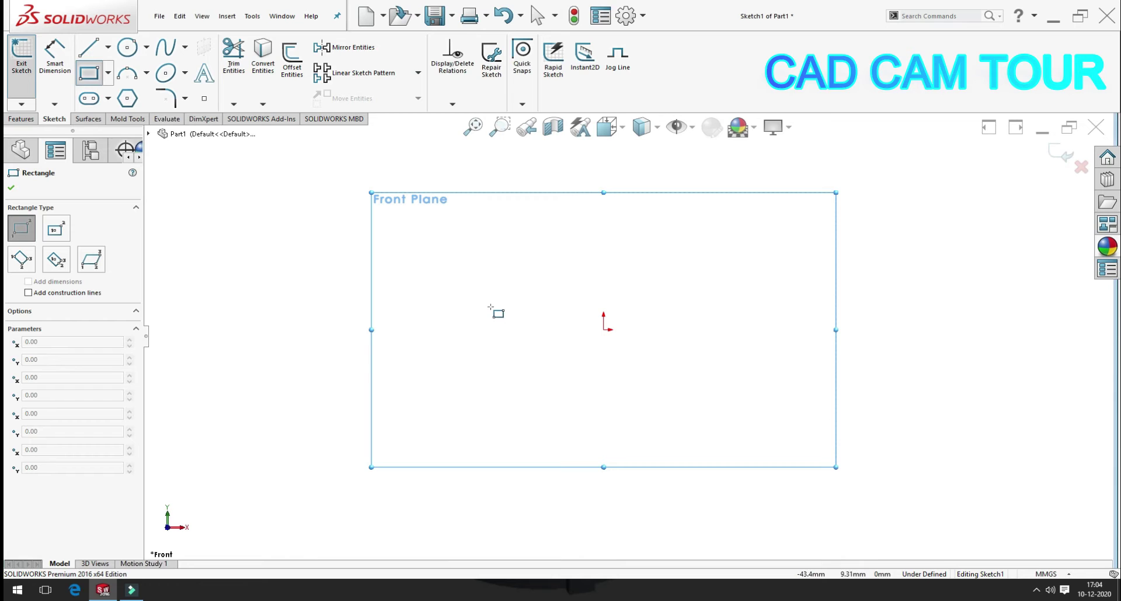
click(491, 306)
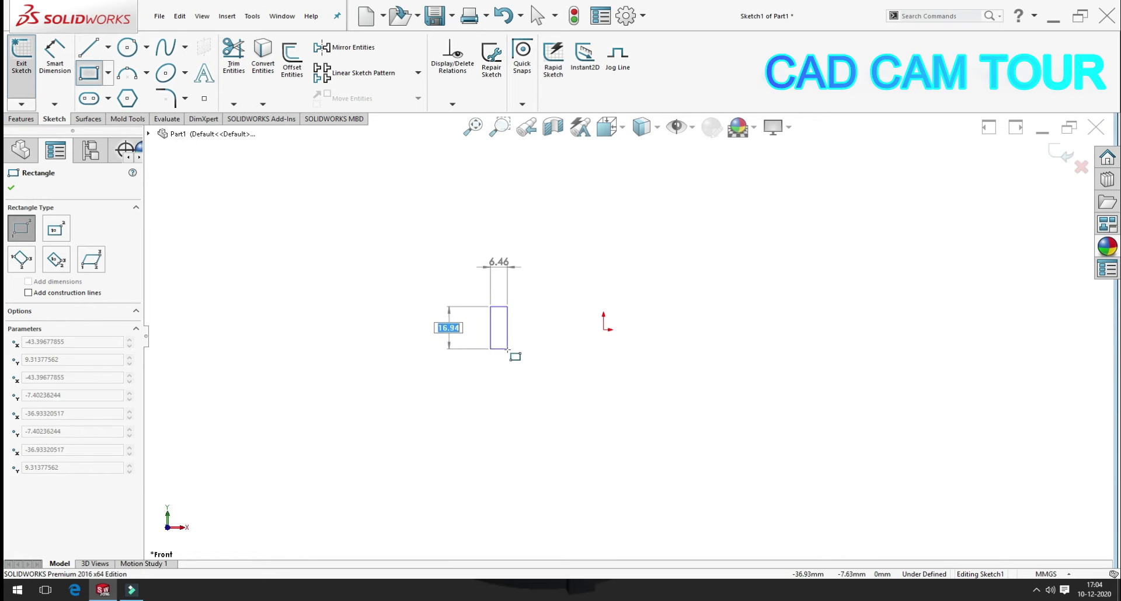
click(508, 349)
click(526, 305)
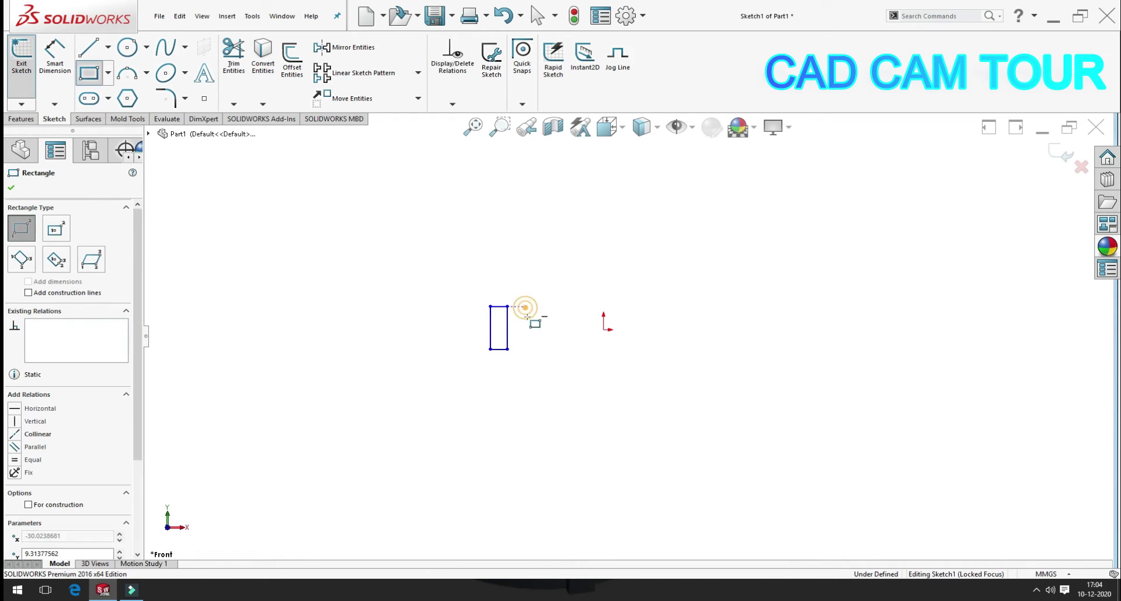
click(546, 349)
scroll(607, 336, down, 3)
key(Escape)
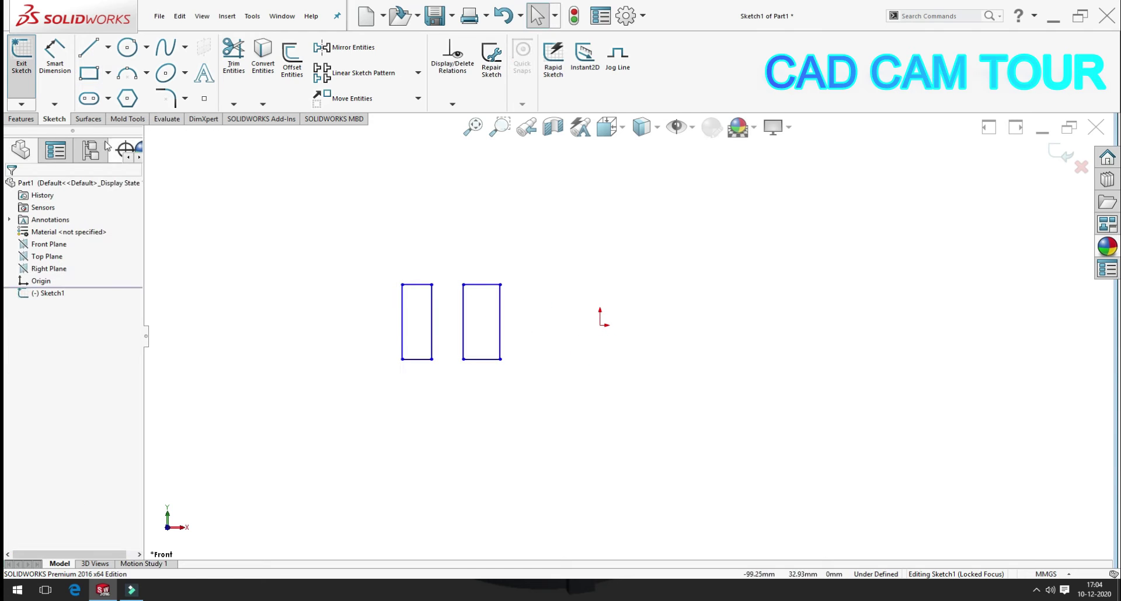
Draw a horizontal centreline from the right rectangle's edge to the origin.
click(108, 47)
click(90, 82)
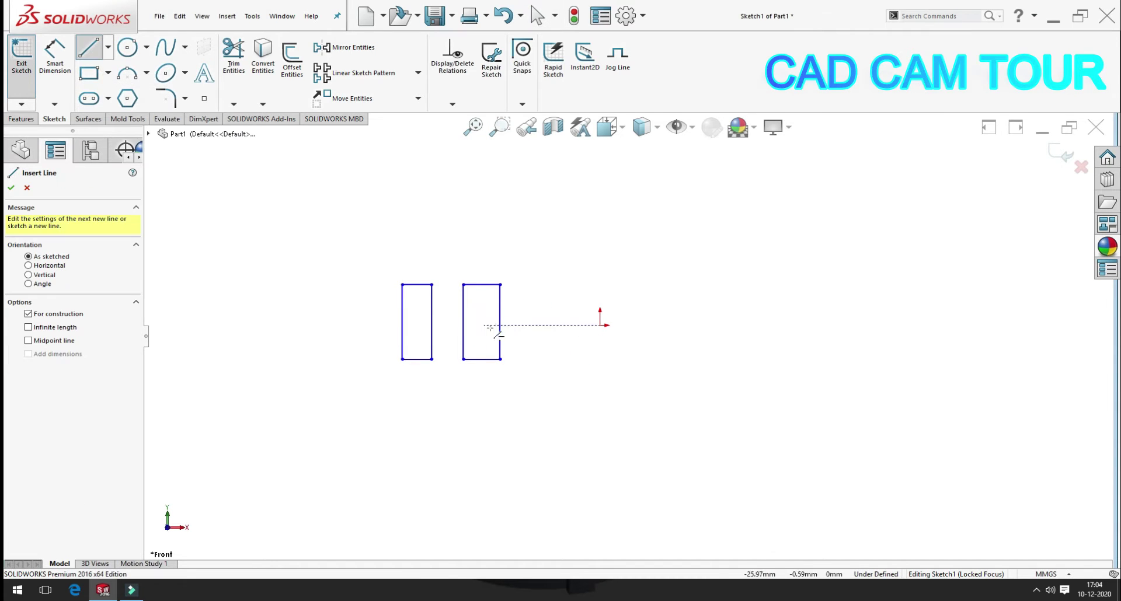
click(499, 322)
click(600, 324)
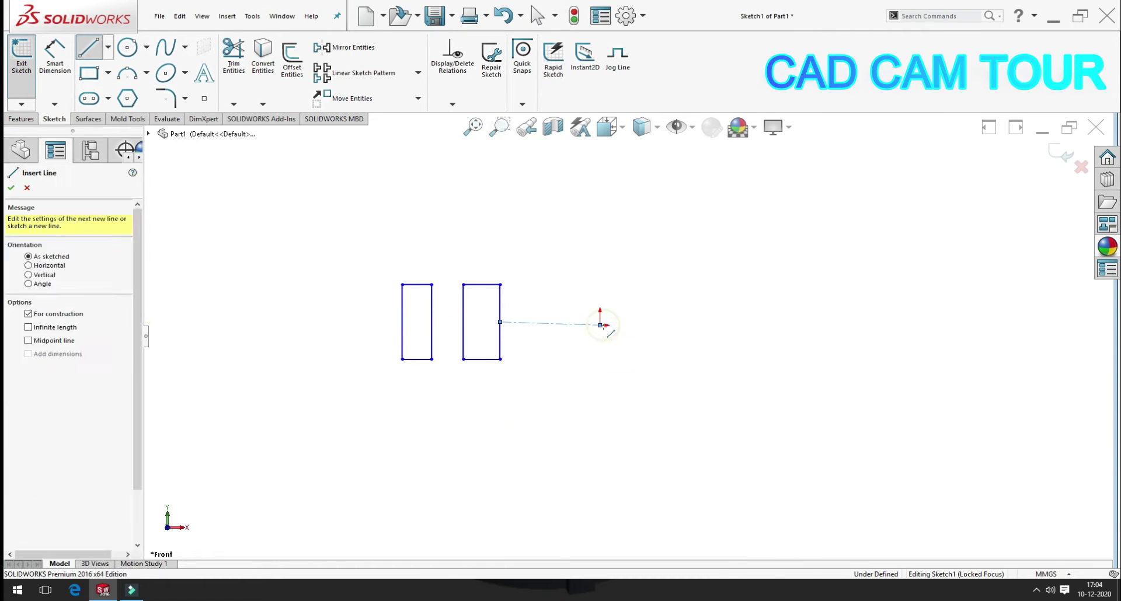
key(Escape)
click(557, 324)
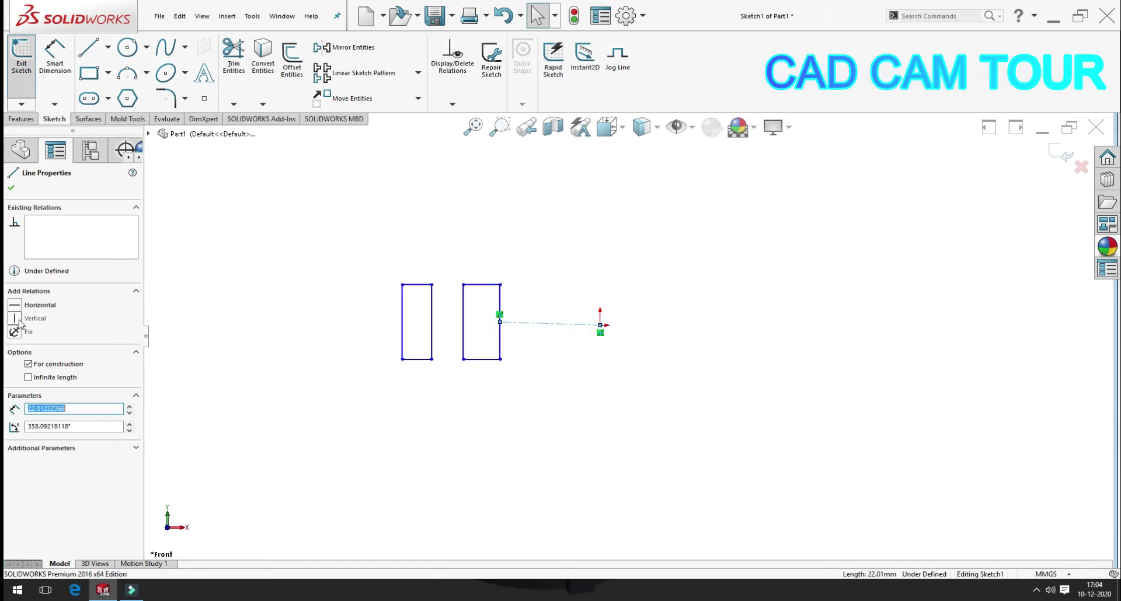
click(18, 306)
click(210, 248)
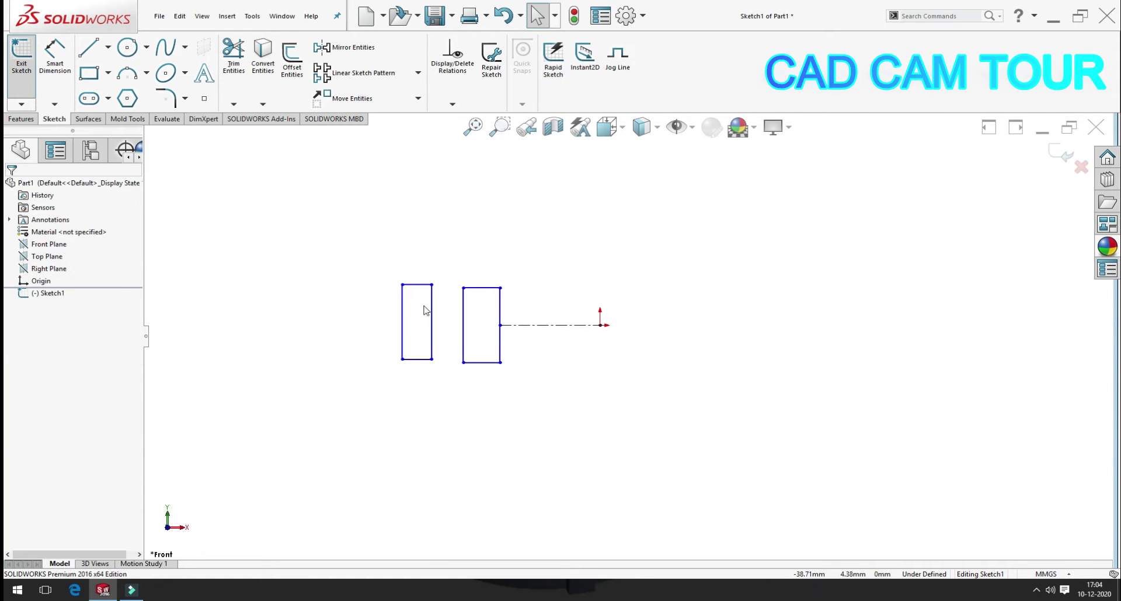
Make the two rectangles' top edges collinear and their bottom edges collinear.
click(421, 286)
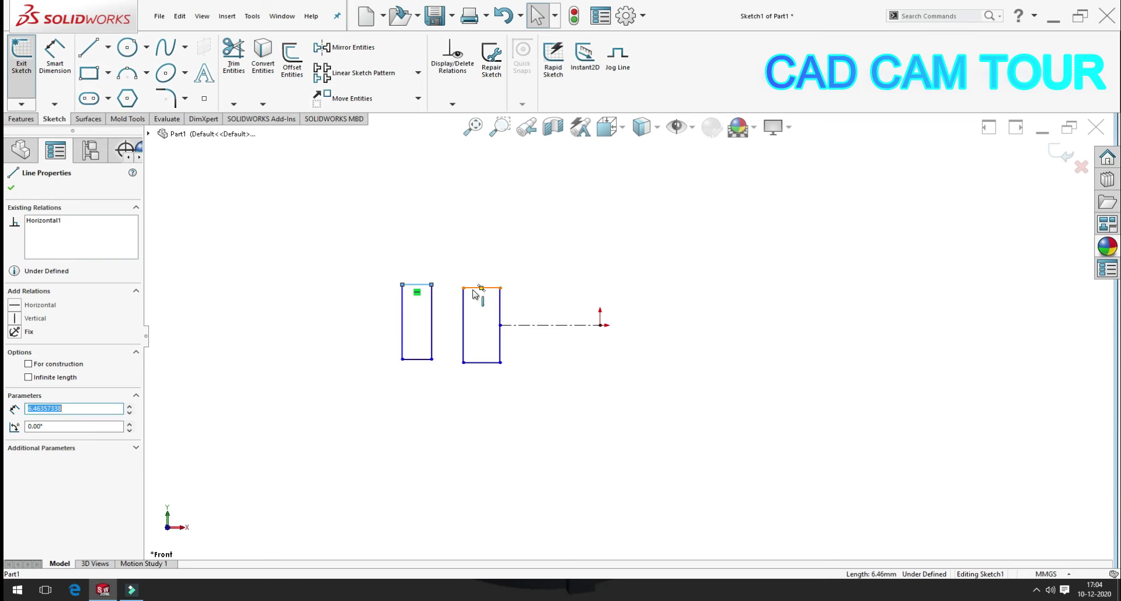
ctrl+click(472, 289)
click(17, 329)
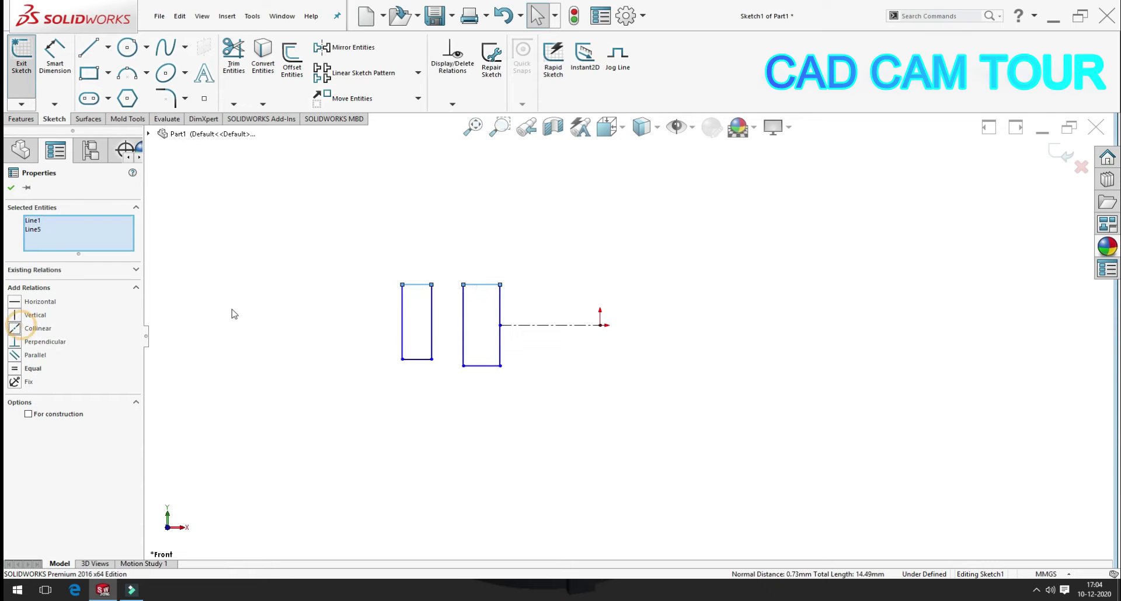
click(239, 284)
click(421, 361)
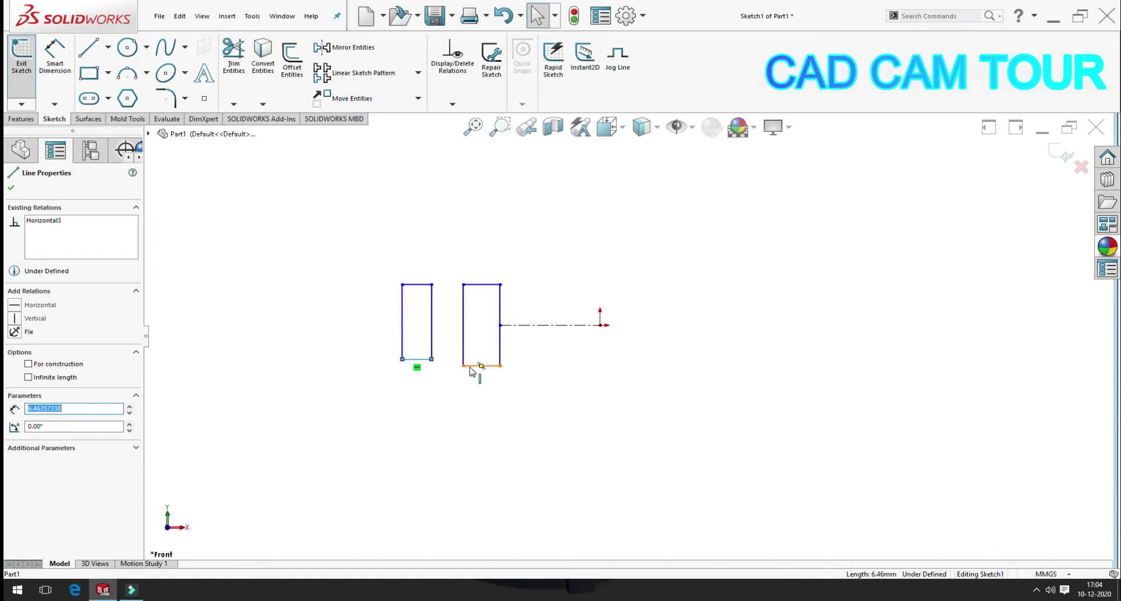
ctrl+click(470, 366)
click(15, 329)
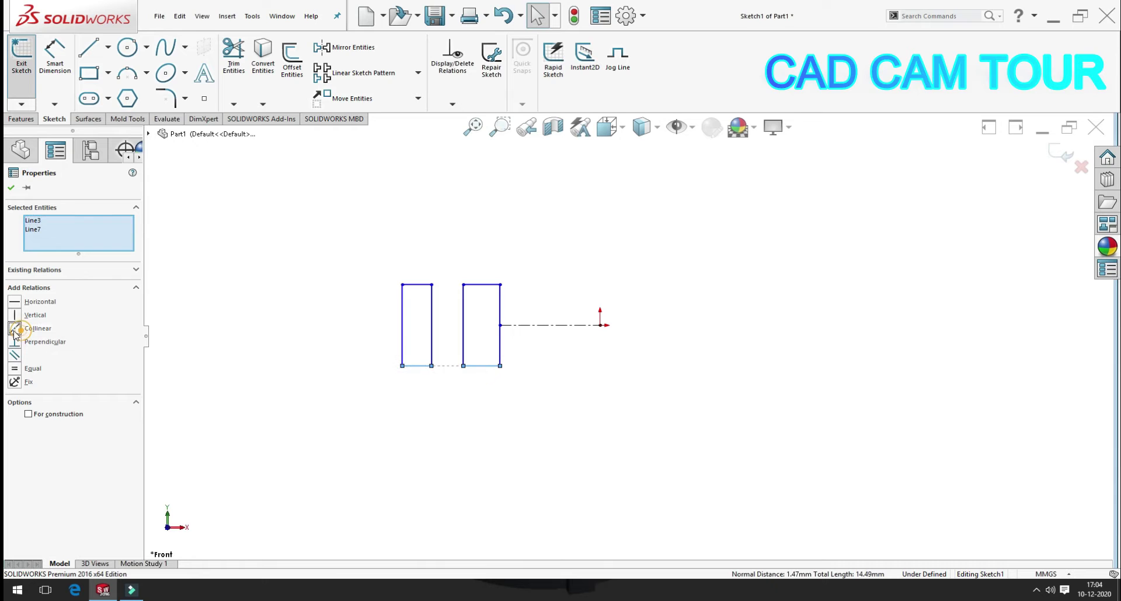
click(195, 268)
scroll(543, 376, down, 1)
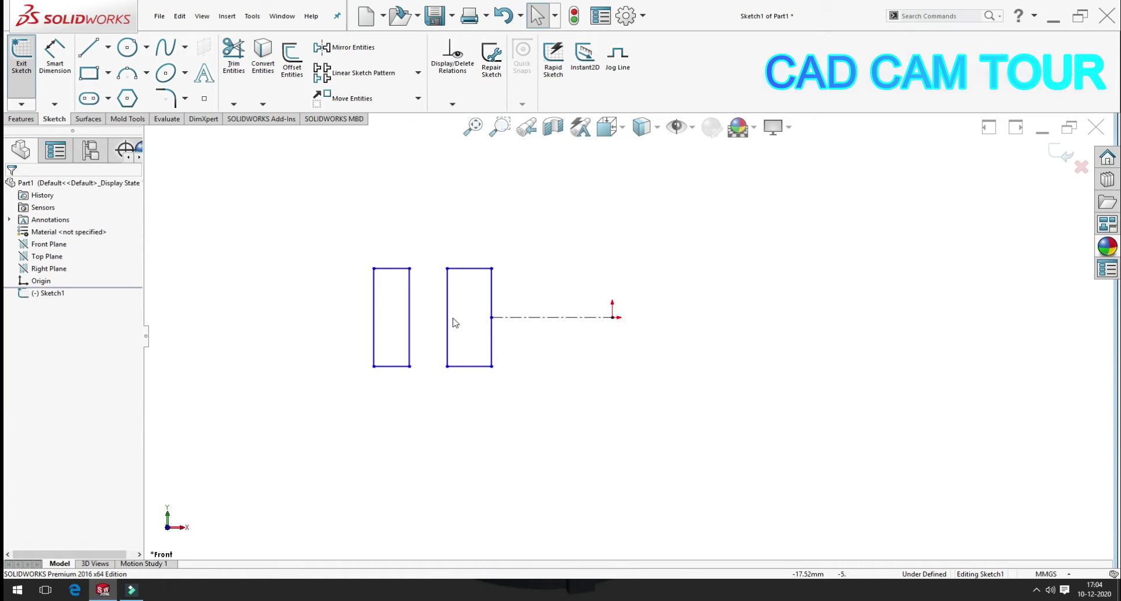
click(66, 70)
Draw a vertical centreline upward from the origin.
key(Escape)
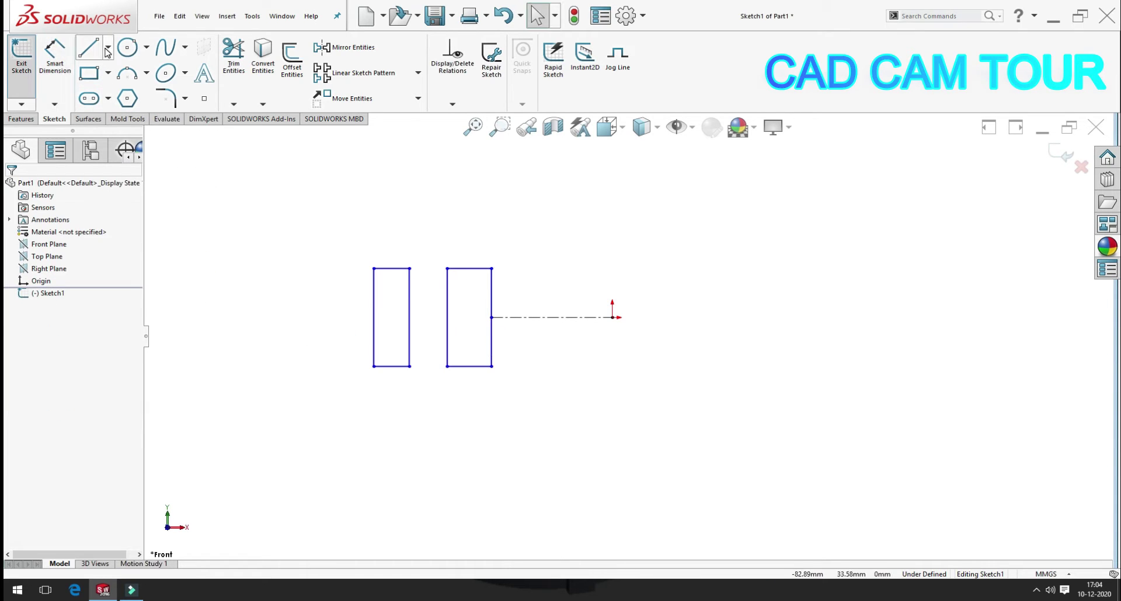
click(107, 49)
click(105, 78)
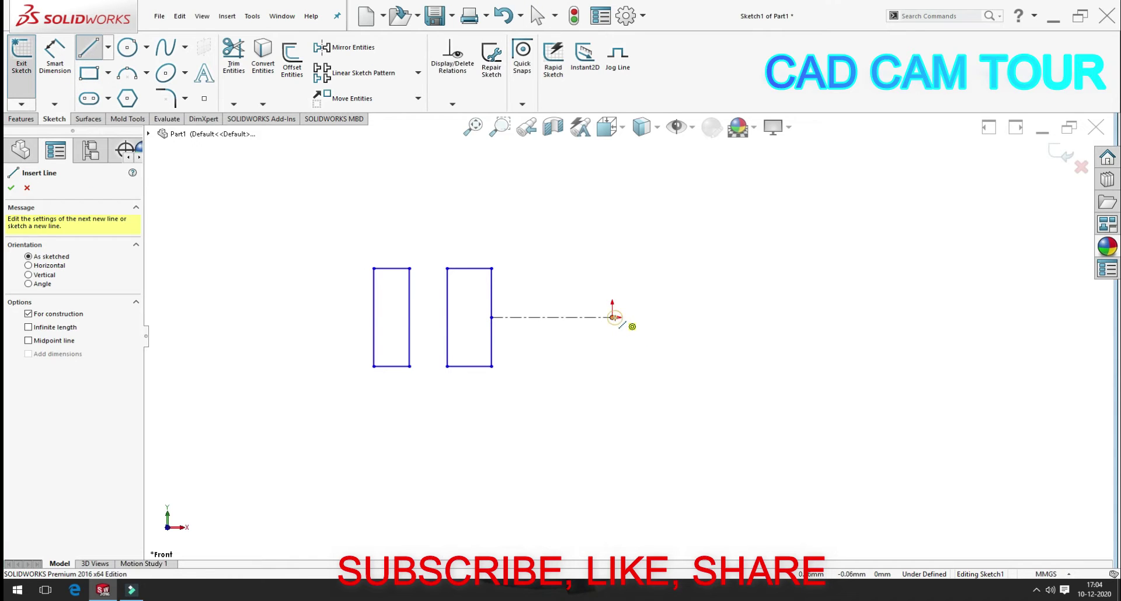
click(613, 317)
click(612, 206)
key(Escape)
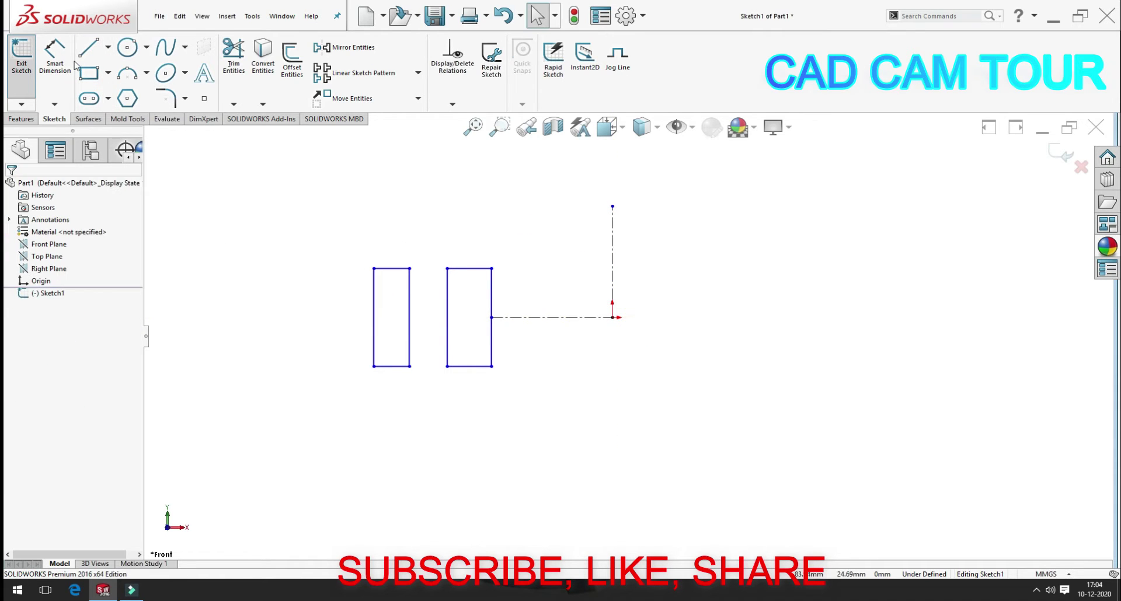
Add diameter dimensions about the vertical centreline: 20 inner and 45 outer.
click(72, 64)
click(492, 309)
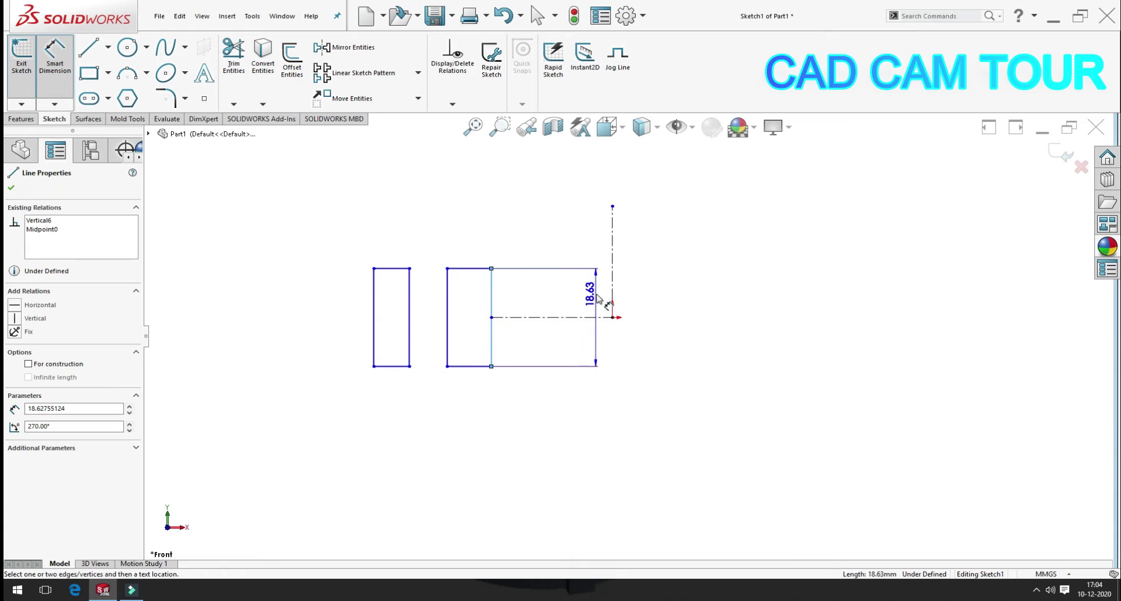
click(612, 293)
click(620, 416)
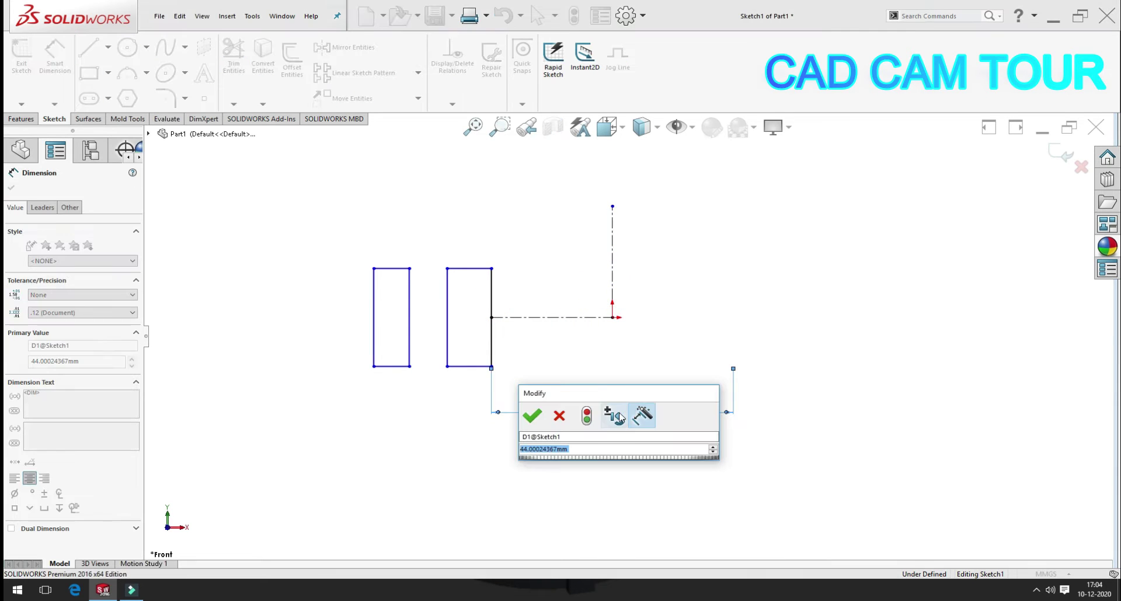
text(20)
key(Return)
click(600, 448)
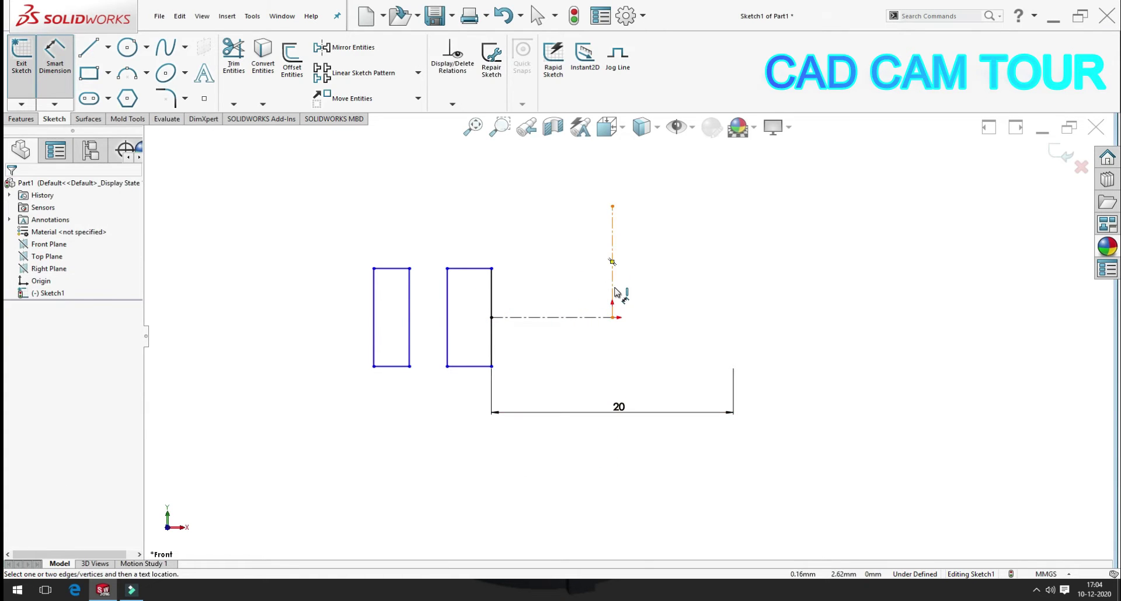
click(612, 295)
click(373, 349)
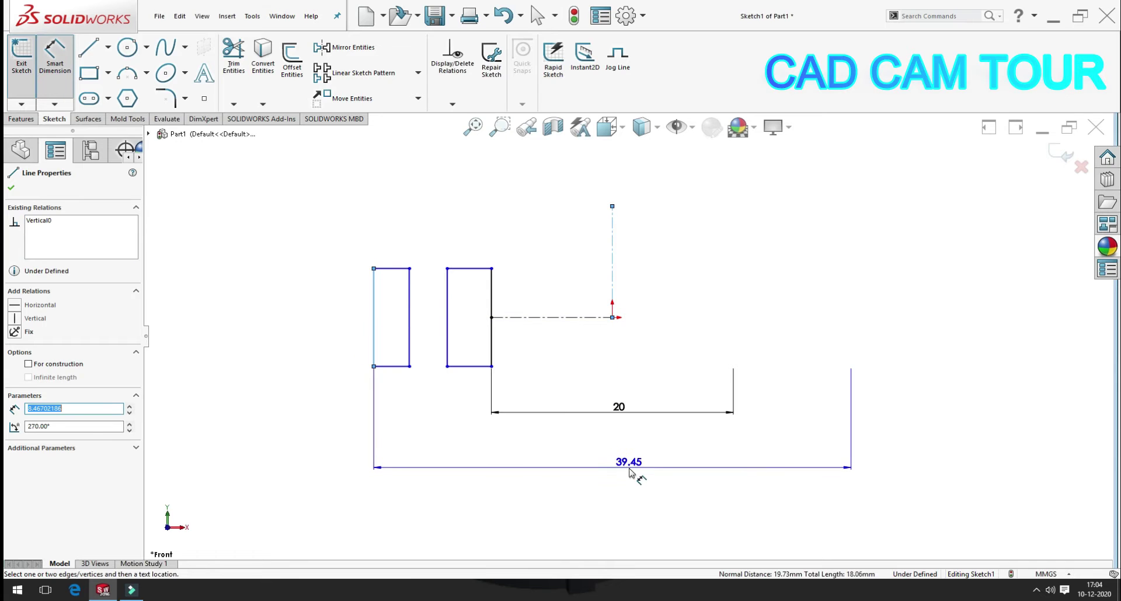
click(626, 472)
text(4)
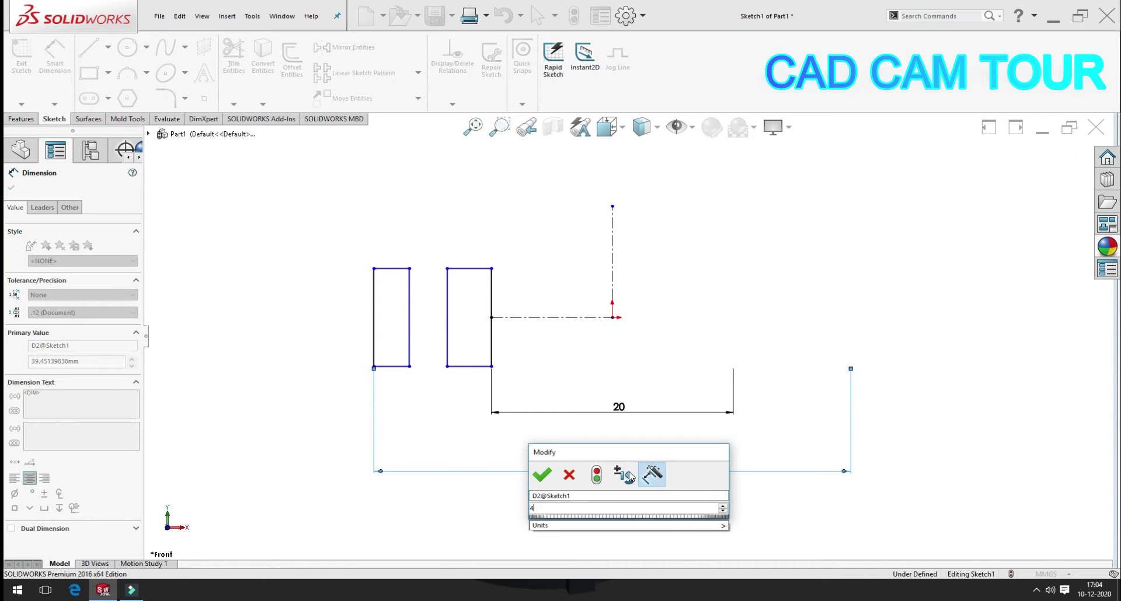
text(5)
key(Return)
click(264, 295)
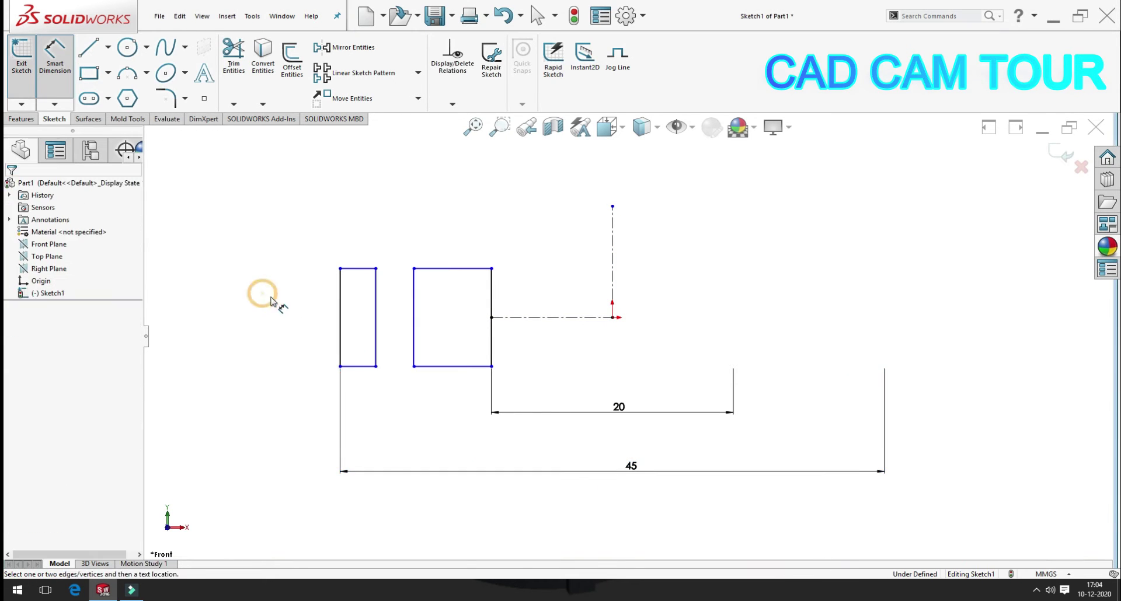
Dimension the left rectangle's height to 12.
click(341, 298)
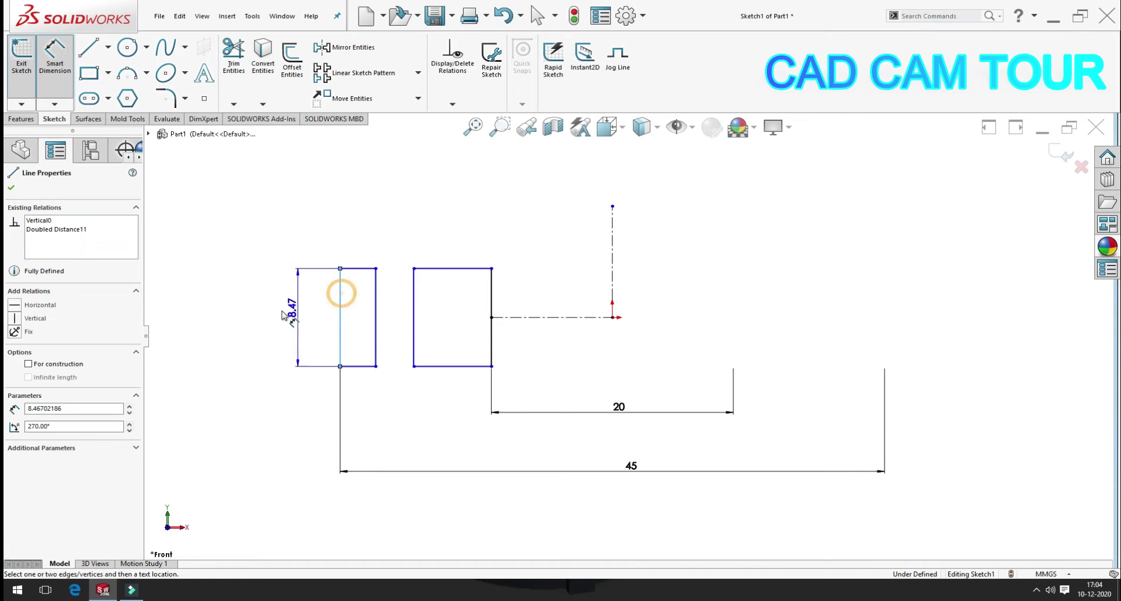
click(267, 318)
text(12)
key(Return)
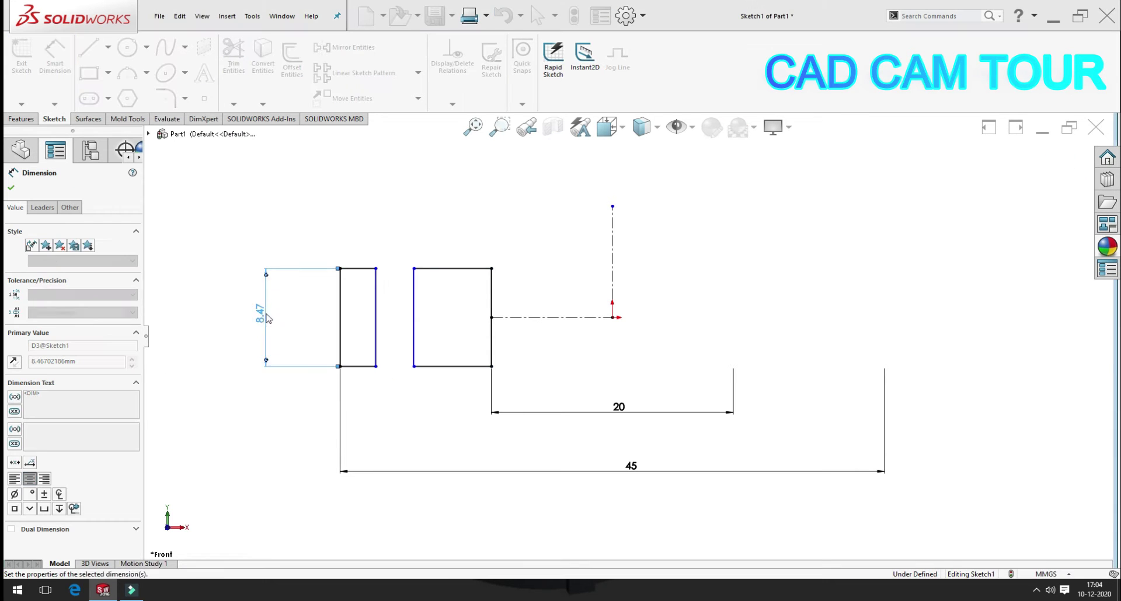
click(318, 197)
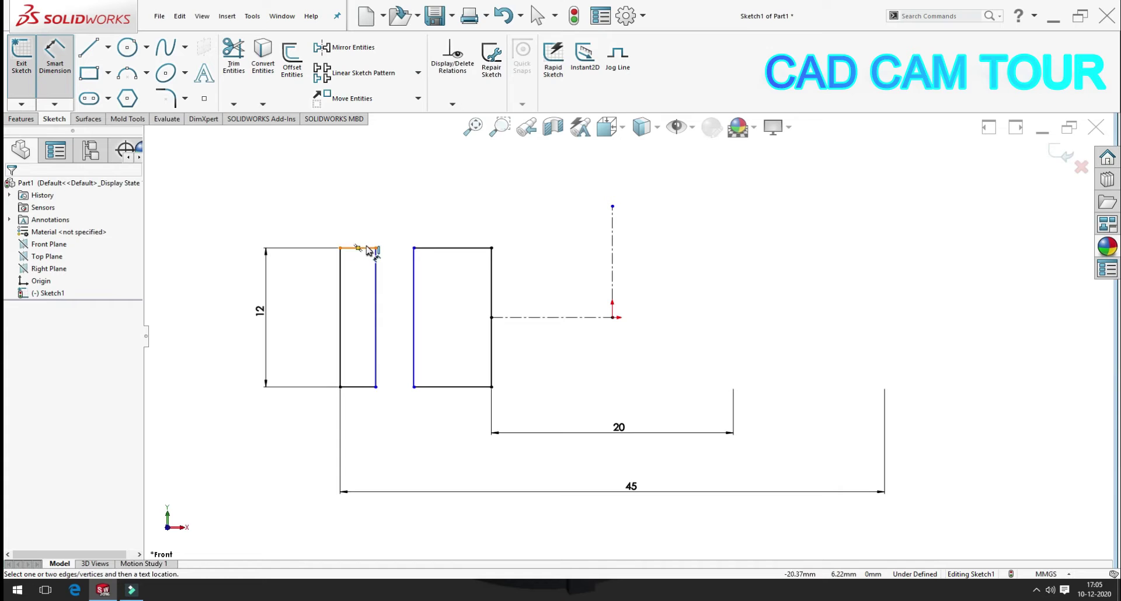
Dimension both rectangles' widths to 3.5.
click(367, 248)
click(357, 211)
text(3.5)
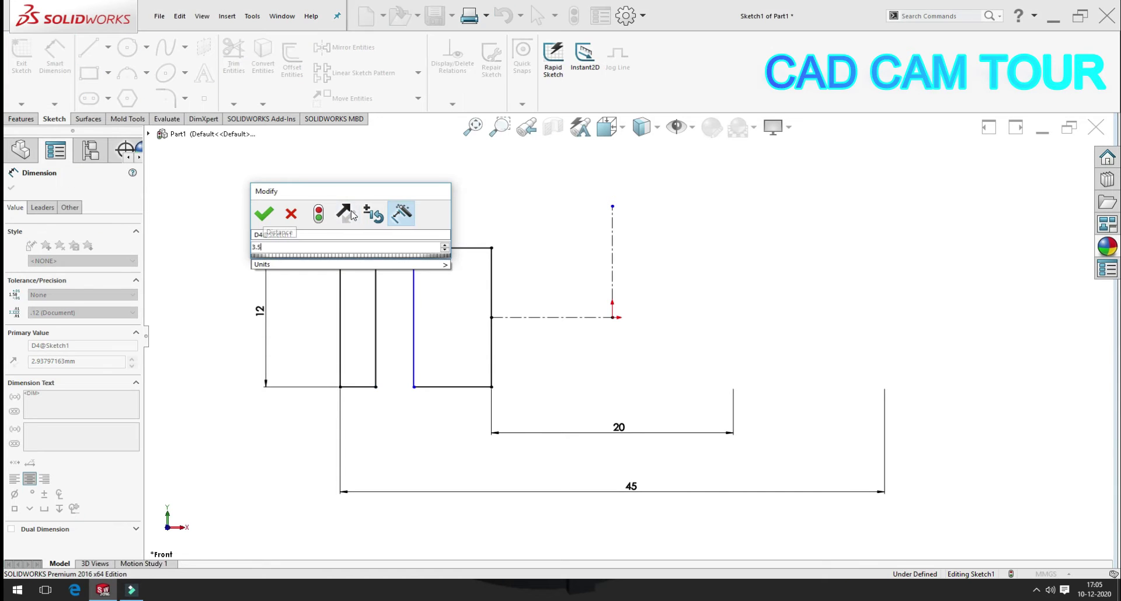
key(Return)
click(469, 248)
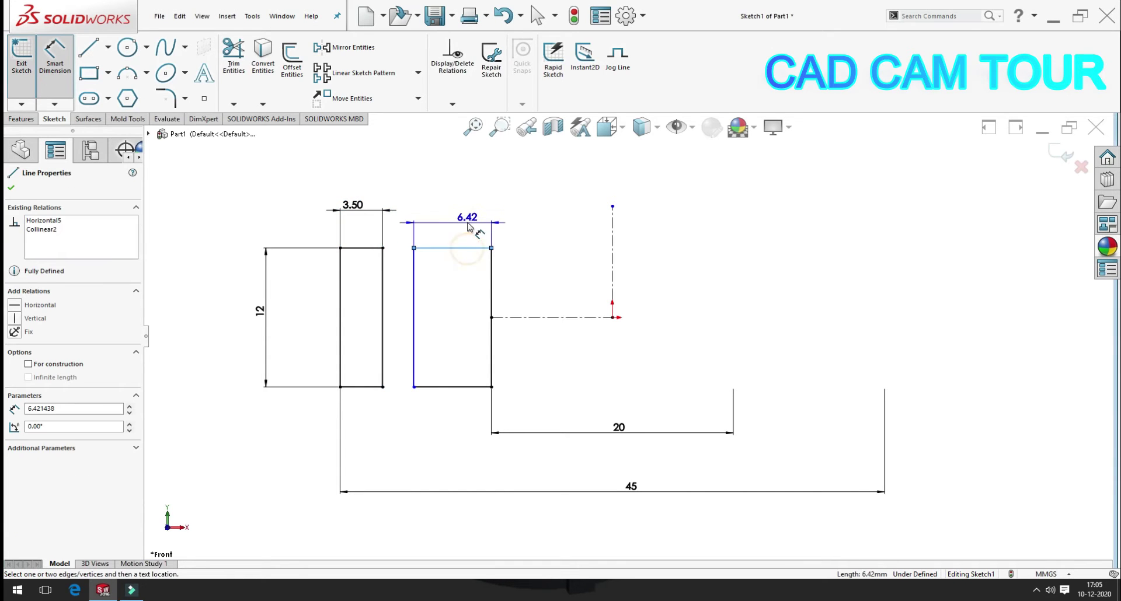
click(469, 226)
text(3.5)
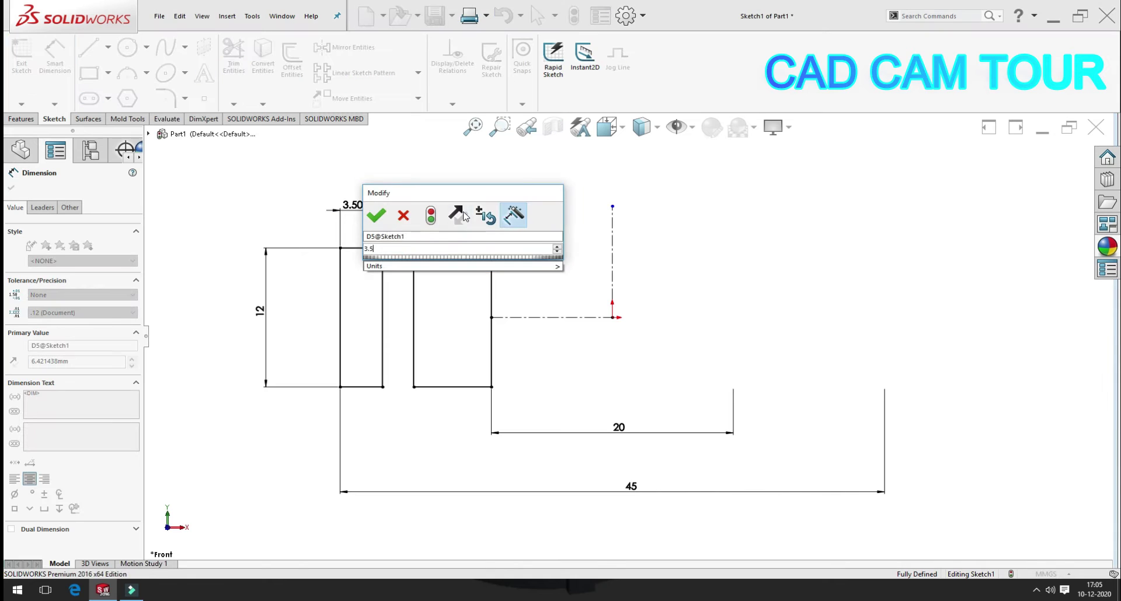
key(Return)
key(Escape)
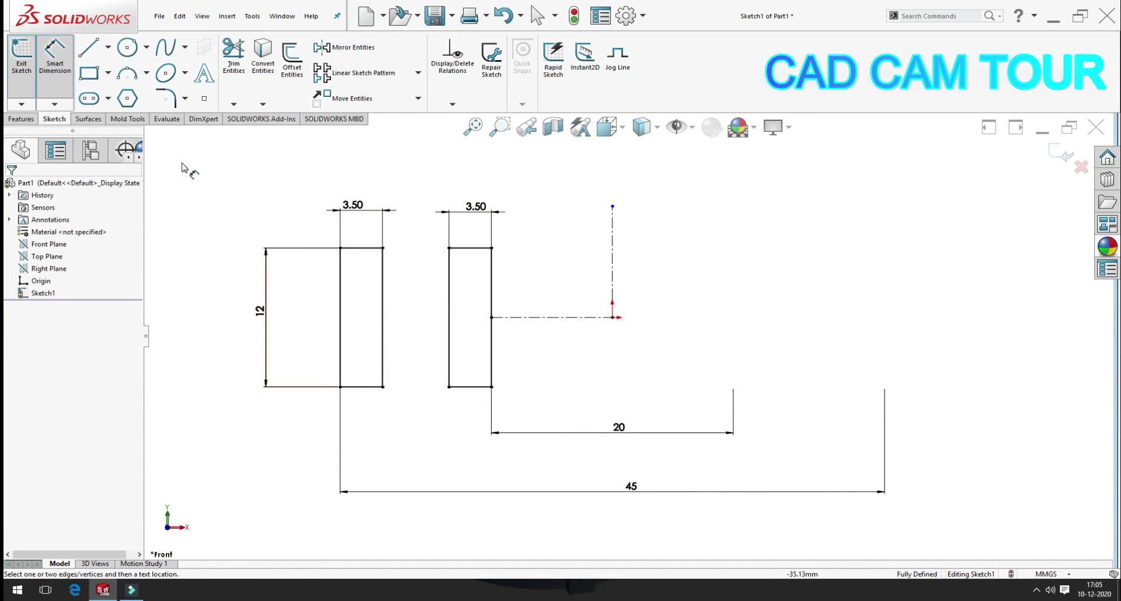
Draw a circle between the rectangles and dimension it to Ø7.5.
click(132, 54)
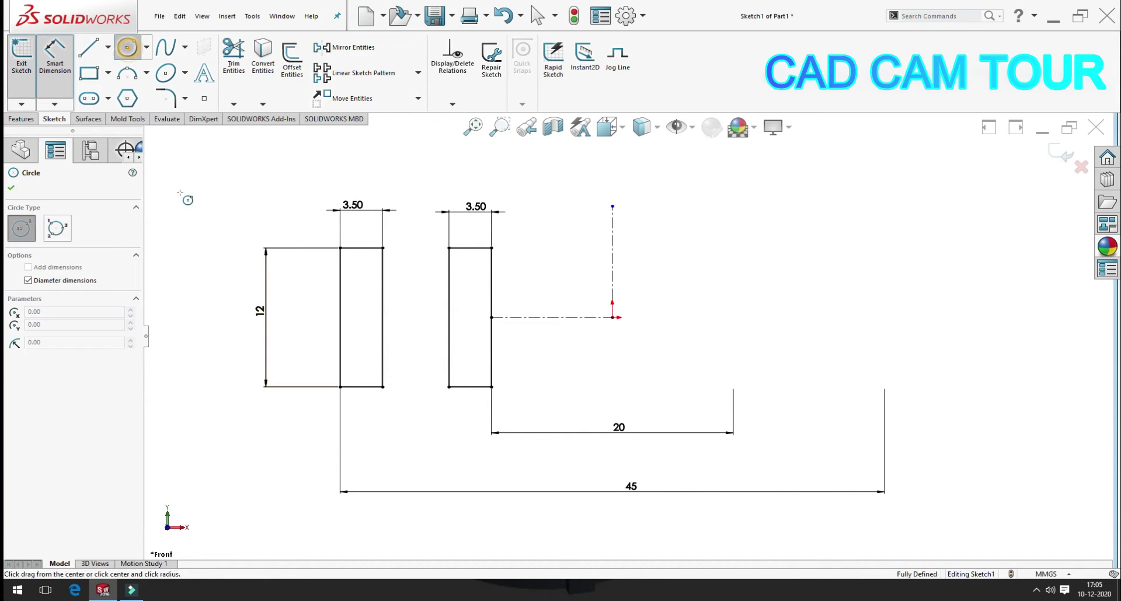
click(417, 317)
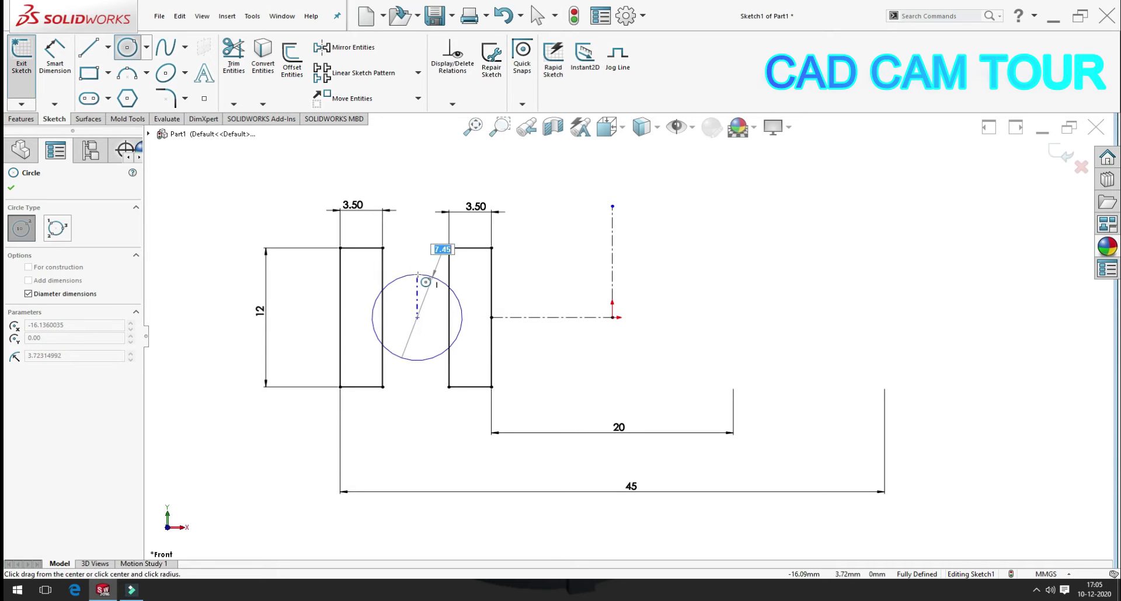
click(373, 317)
key(Escape)
click(55, 54)
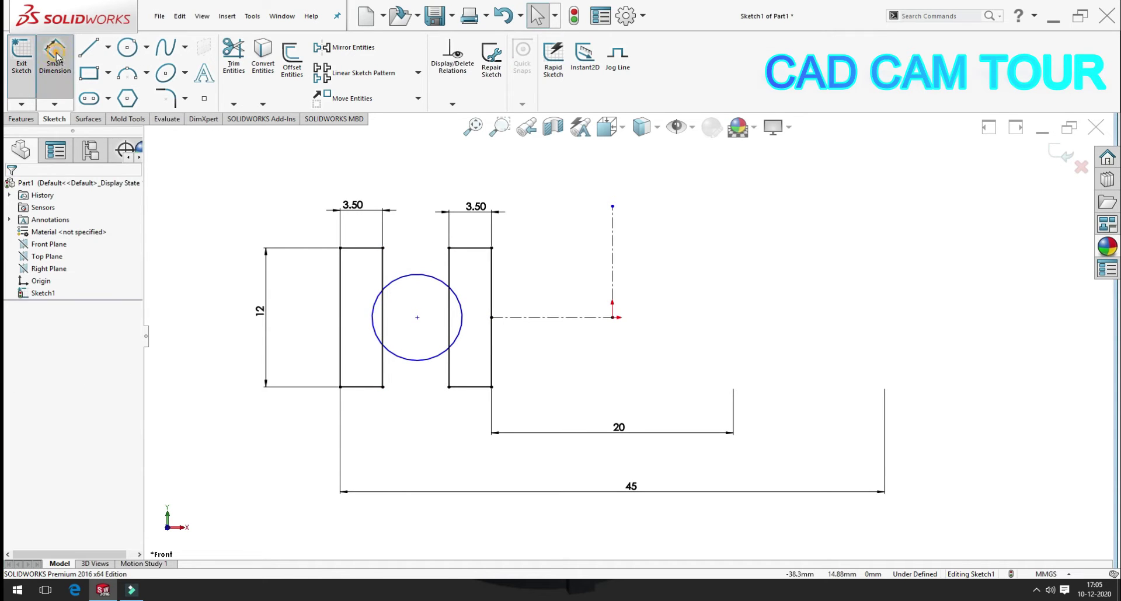
click(430, 280)
click(284, 184)
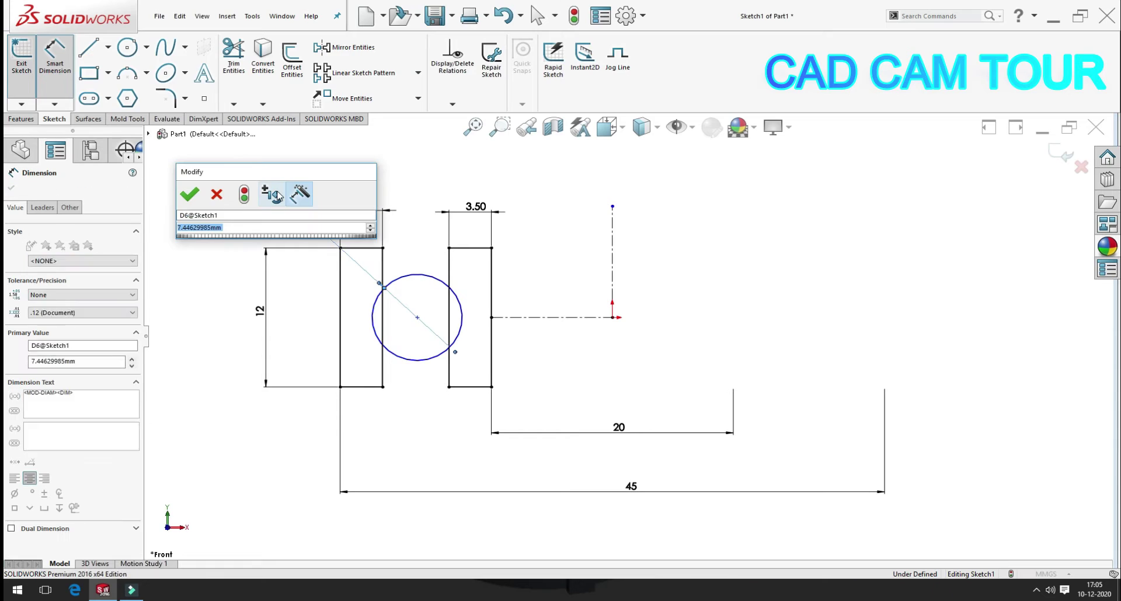
text(7.5)
key(Return)
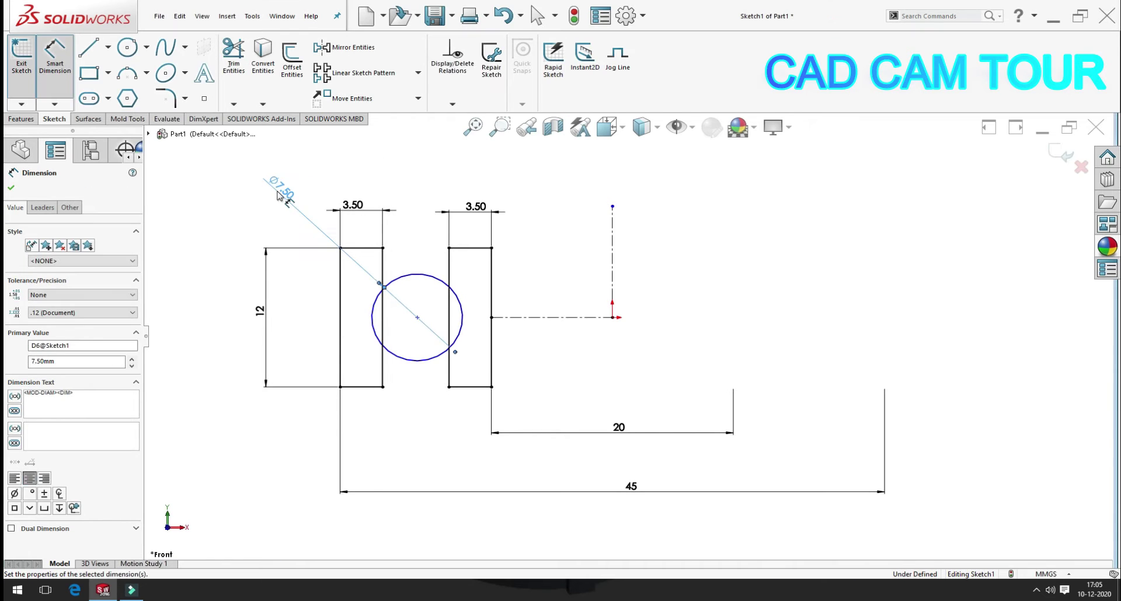
key(Escape)
key(Escape)
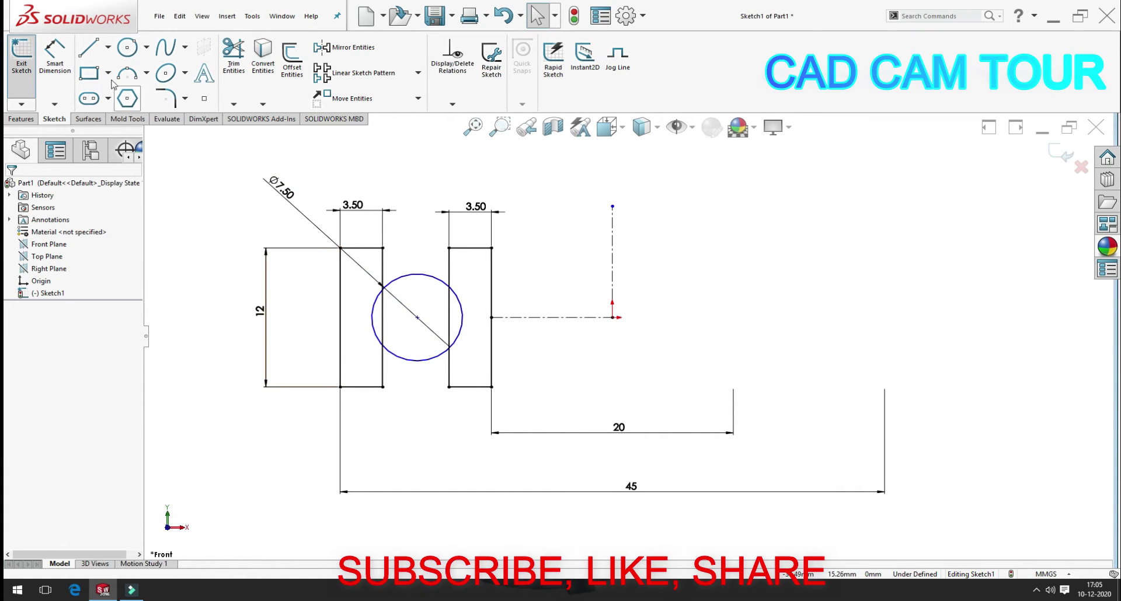
Add a horizontal centreline between the rectangles with the circle centre at its midpoint.
click(108, 50)
click(119, 82)
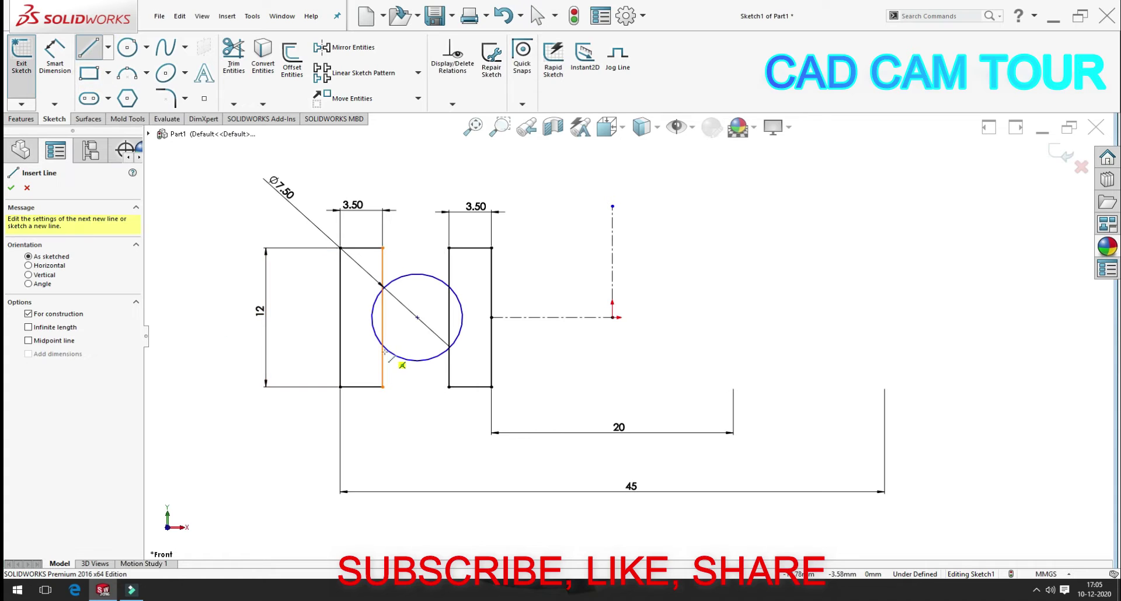
click(382, 318)
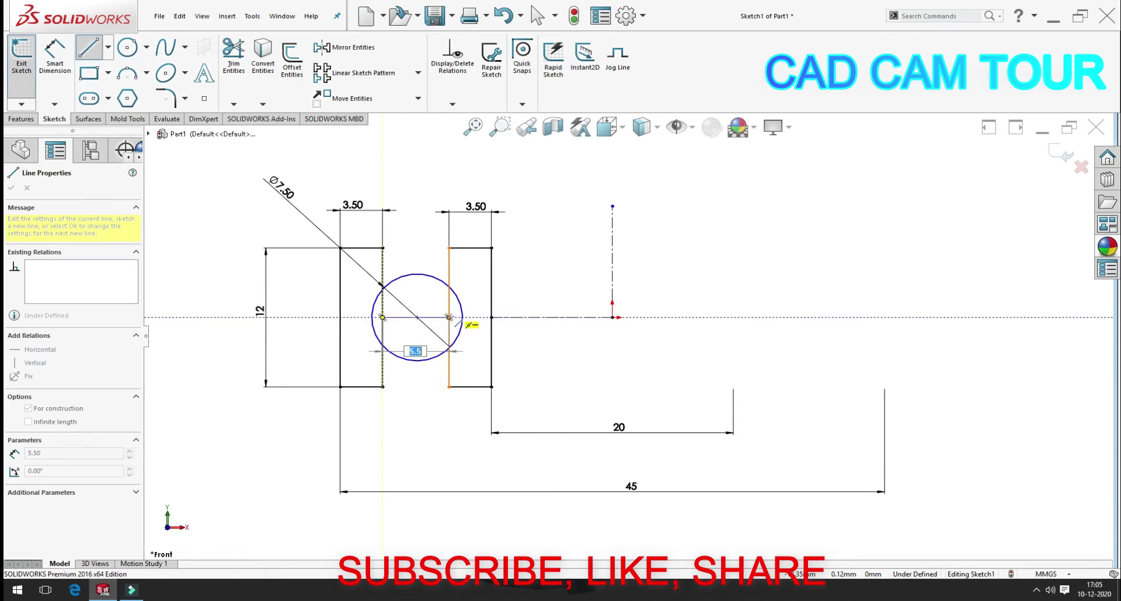
click(448, 318)
key(Escape)
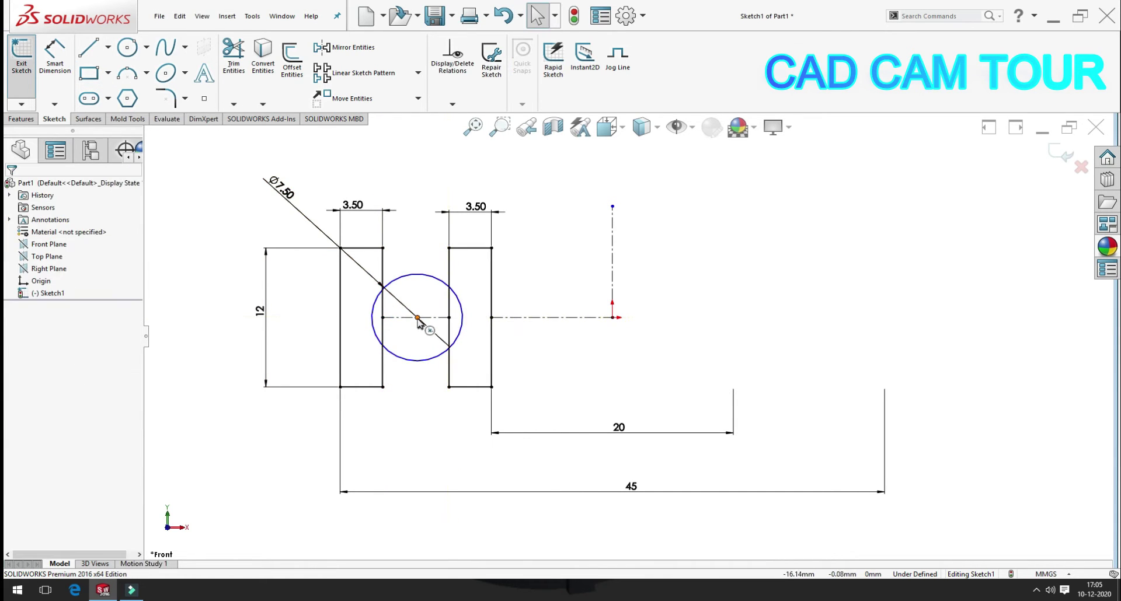
click(418, 321)
ctrl+click(417, 318)
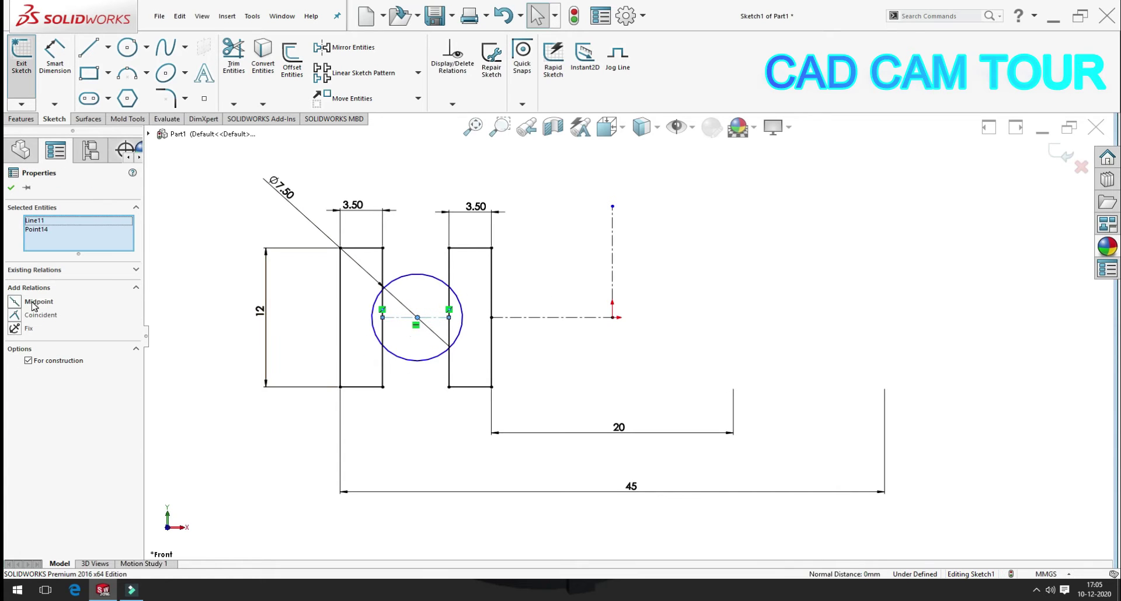
click(16, 302)
click(190, 303)
key(f)
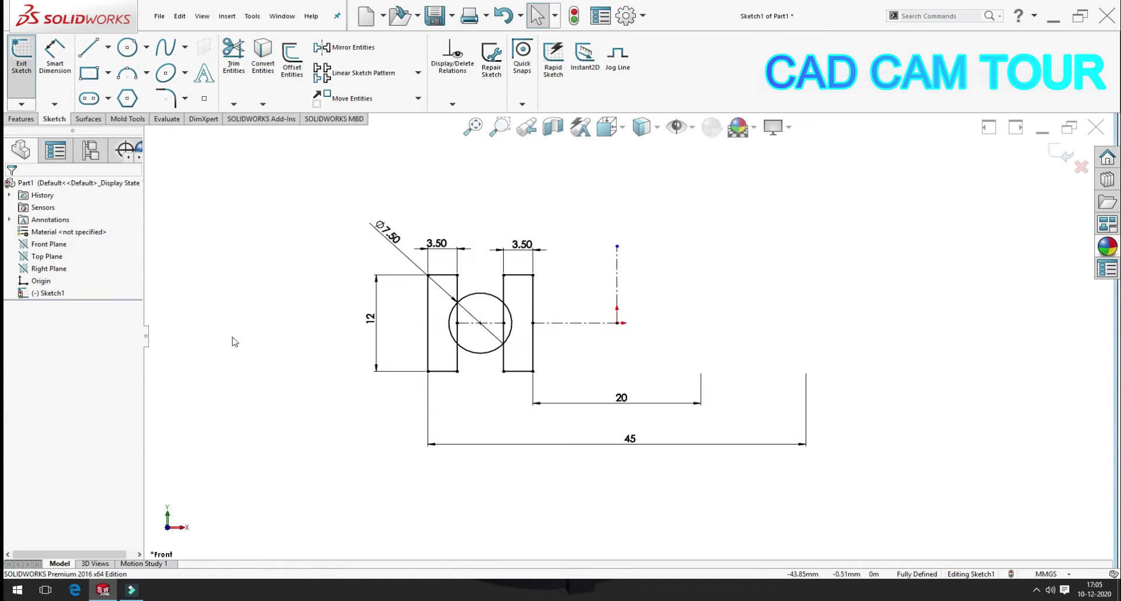
scroll(782, 409, down, 1)
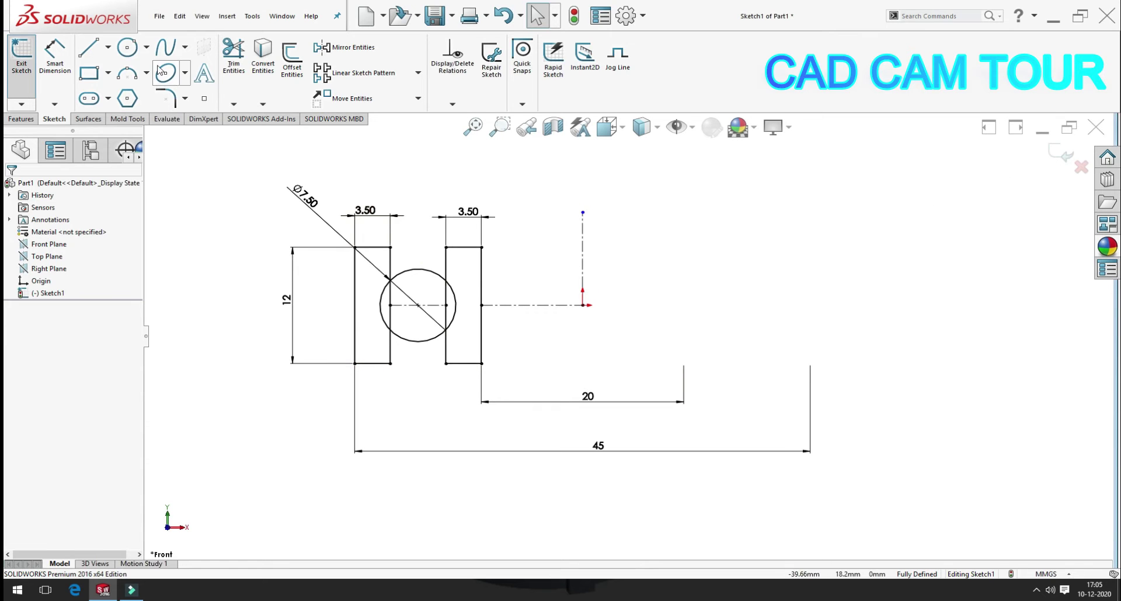
Exit Sketch1 without trimming anything.
click(230, 51)
scroll(420, 303, down, 4)
scroll(433, 301, down, 1)
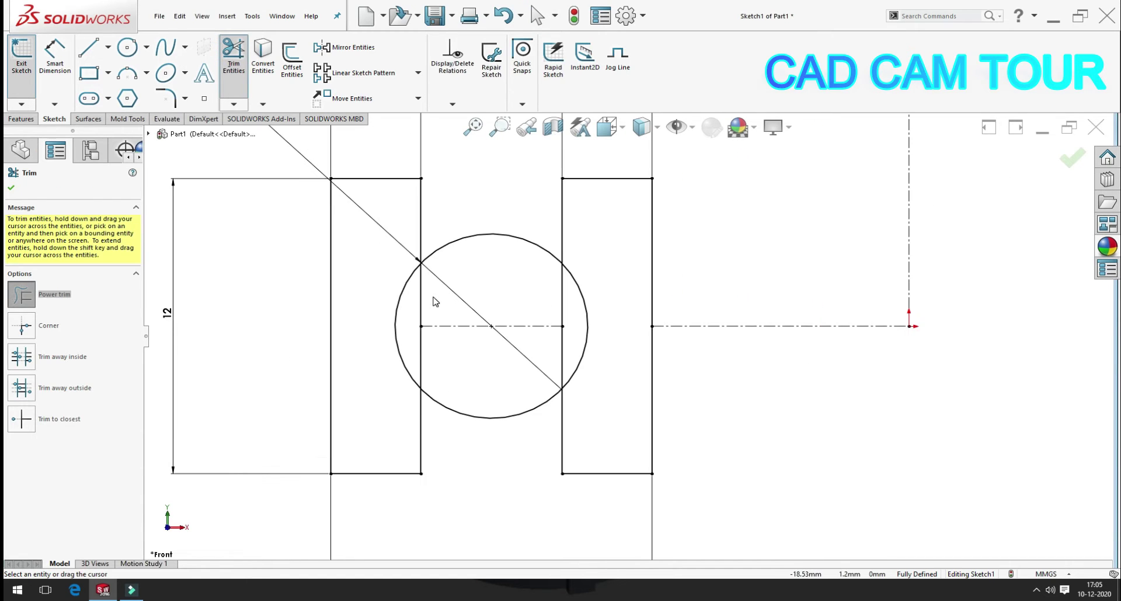
scroll(627, 336, up, 4)
click(1072, 158)
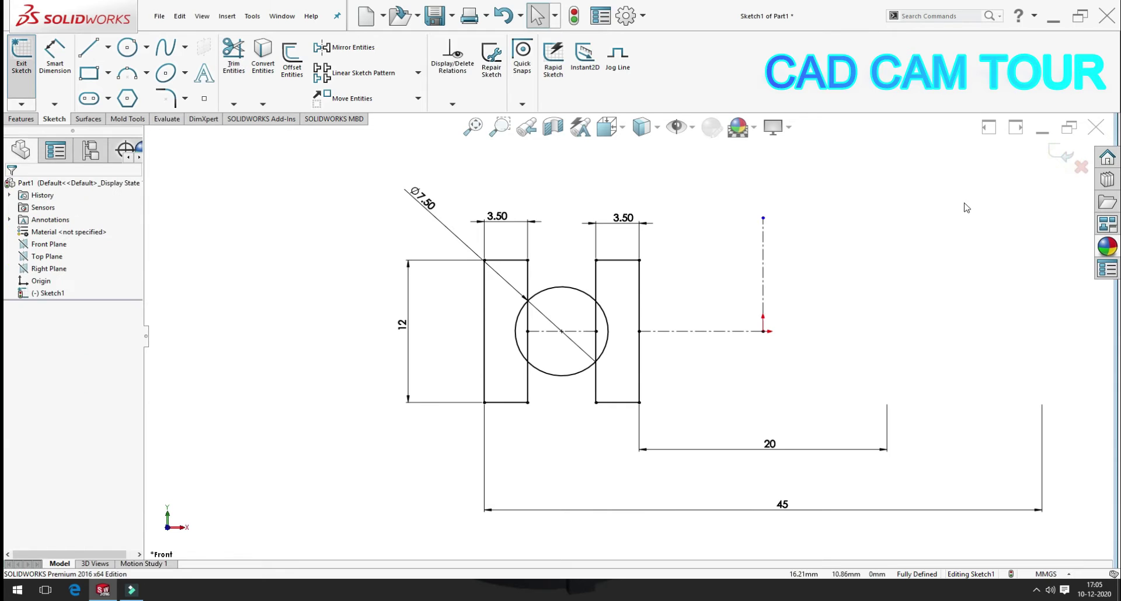
click(1052, 153)
scroll(622, 336, up, 4)
scroll(887, 356, down, 2)
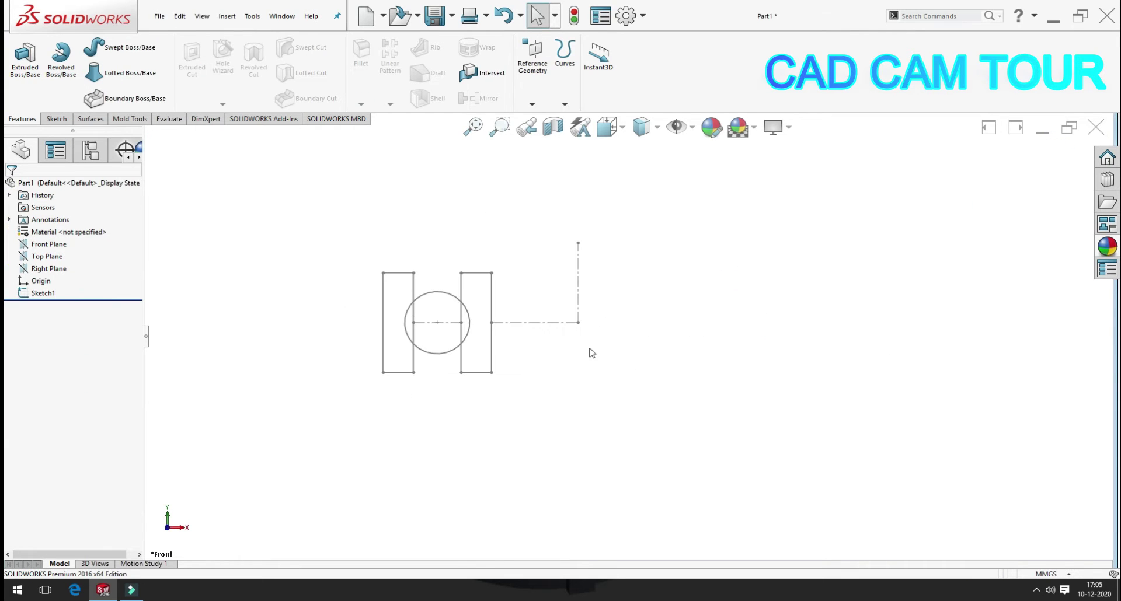
Start a Front Plane sketch and convert the left rectangle and circle into it.
click(49, 244)
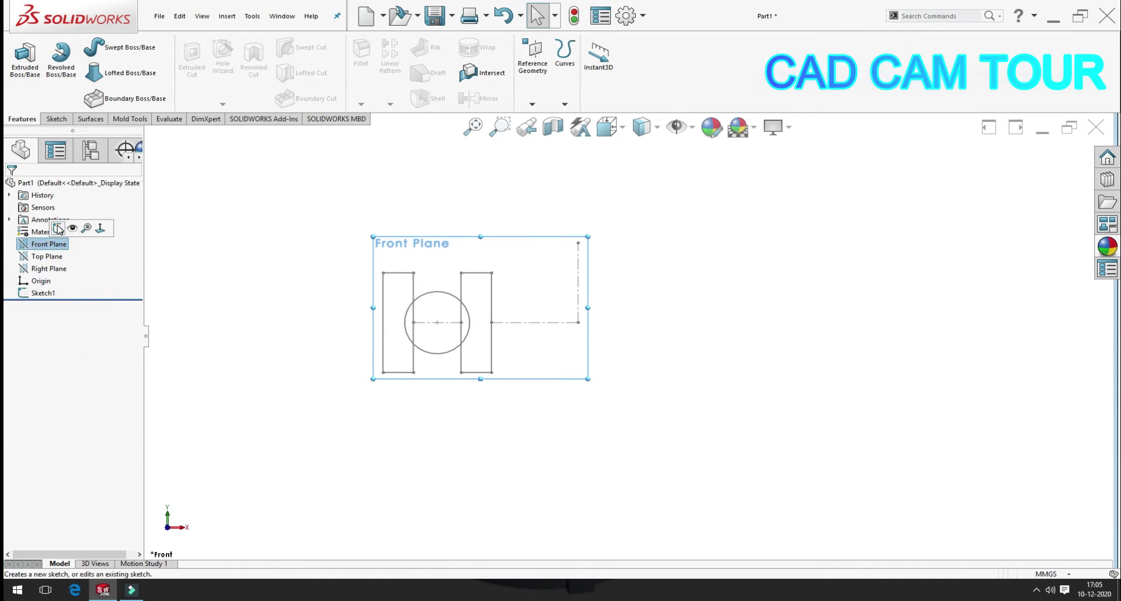
click(59, 230)
scroll(435, 312, down, 2)
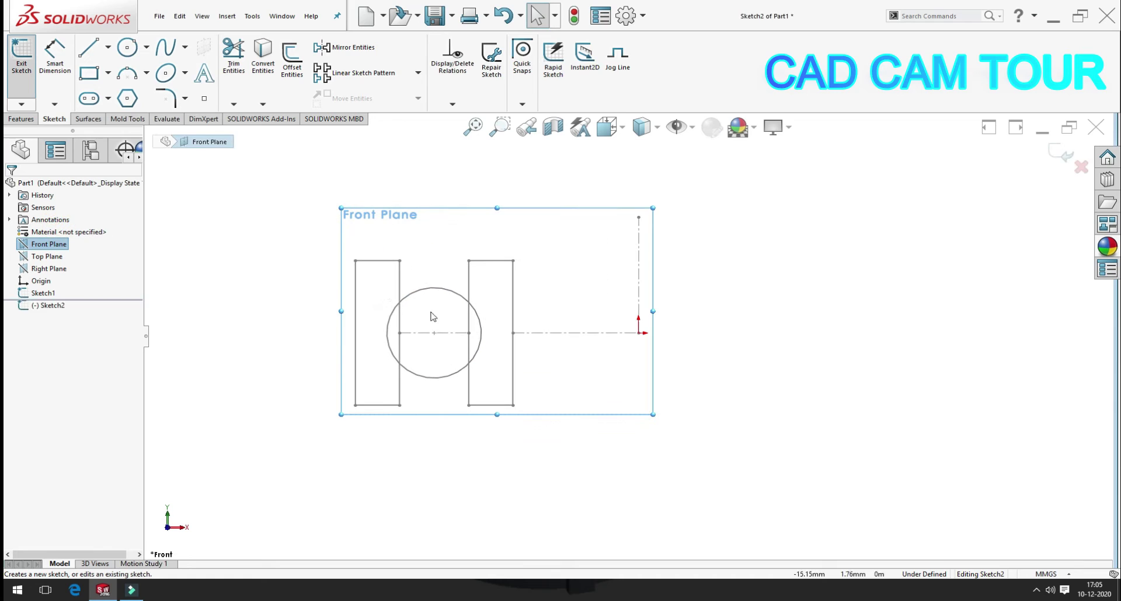
click(374, 263)
ctrl+click(401, 278)
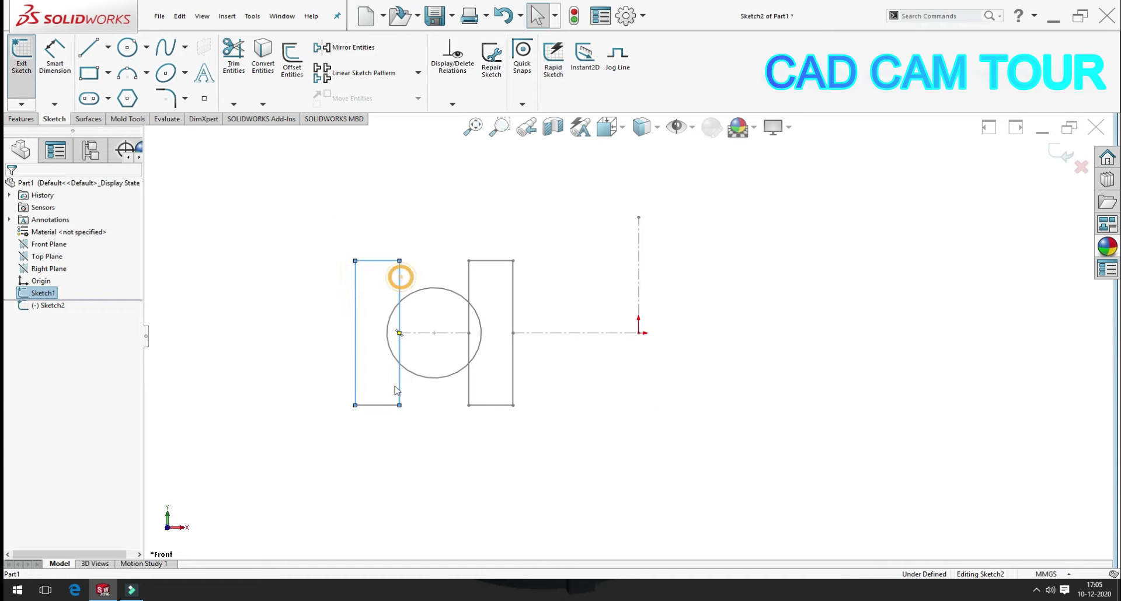
ctrl+click(393, 360)
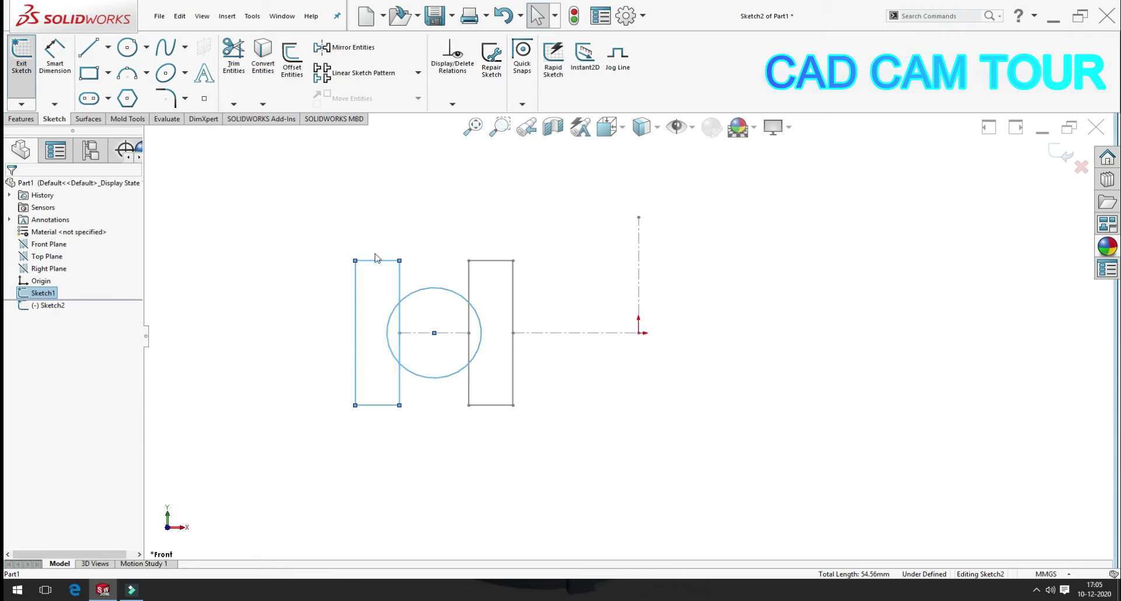
click(263, 57)
Trim away the circle's right-hand arc.
click(233, 57)
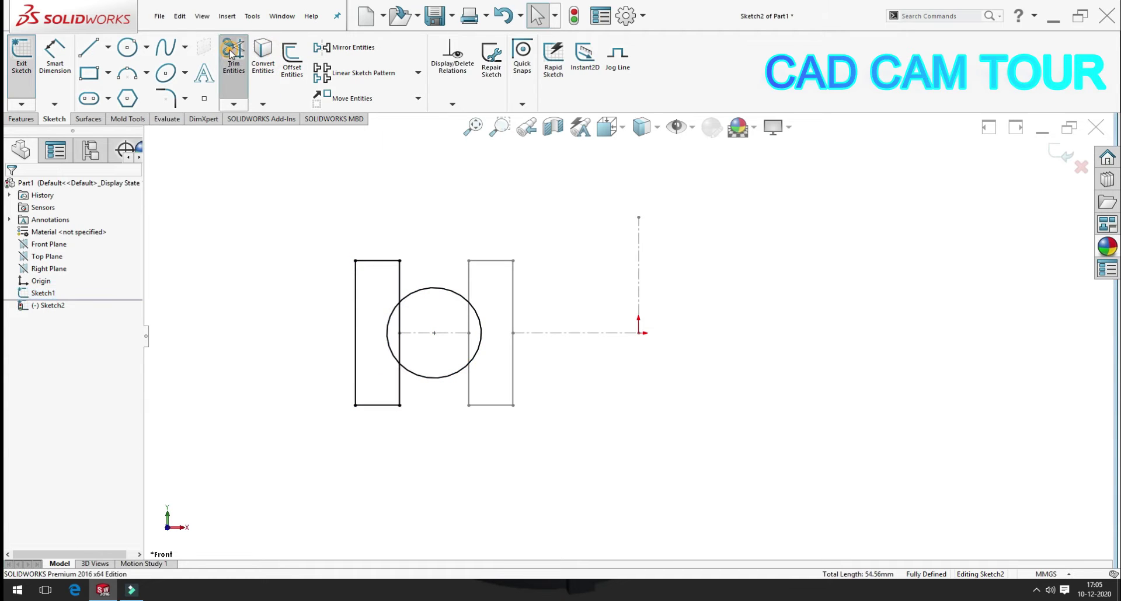
mouse_move(444, 262)
mouse_down()
mouse_move(446, 353)
mouse_move(400, 354)
mouse_up()
key(Escape)
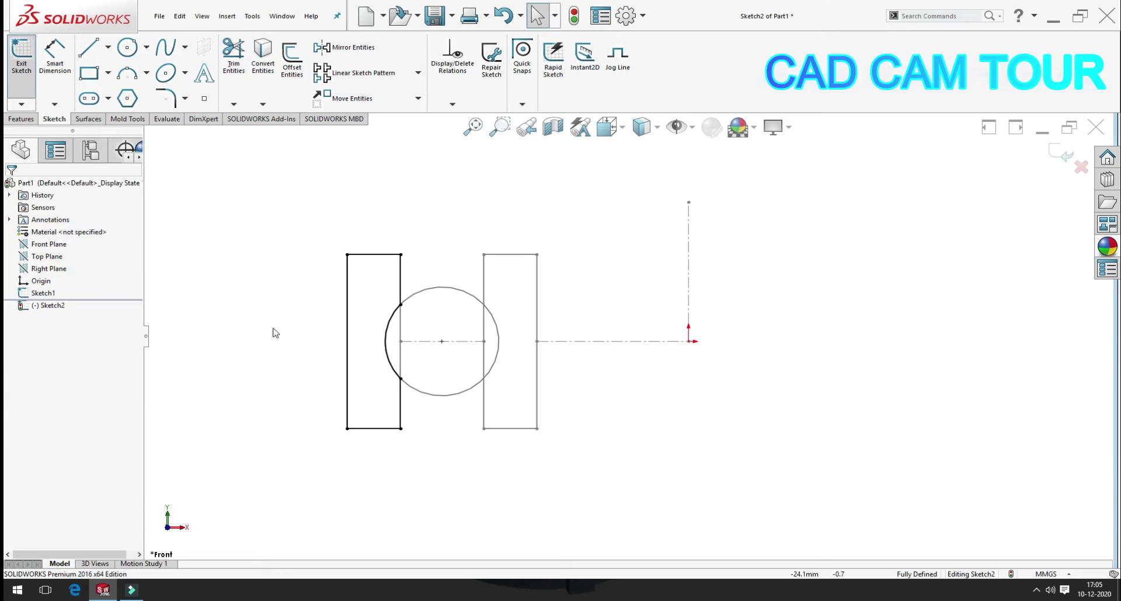
Convert the vertical axis line and set it For construction.
click(689, 253)
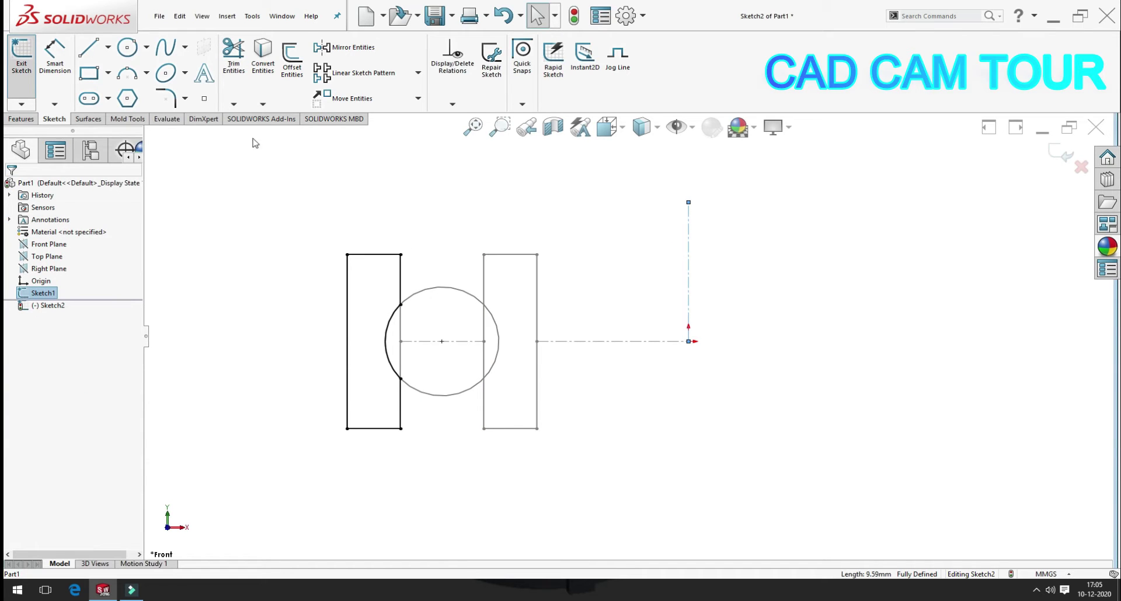
click(688, 279)
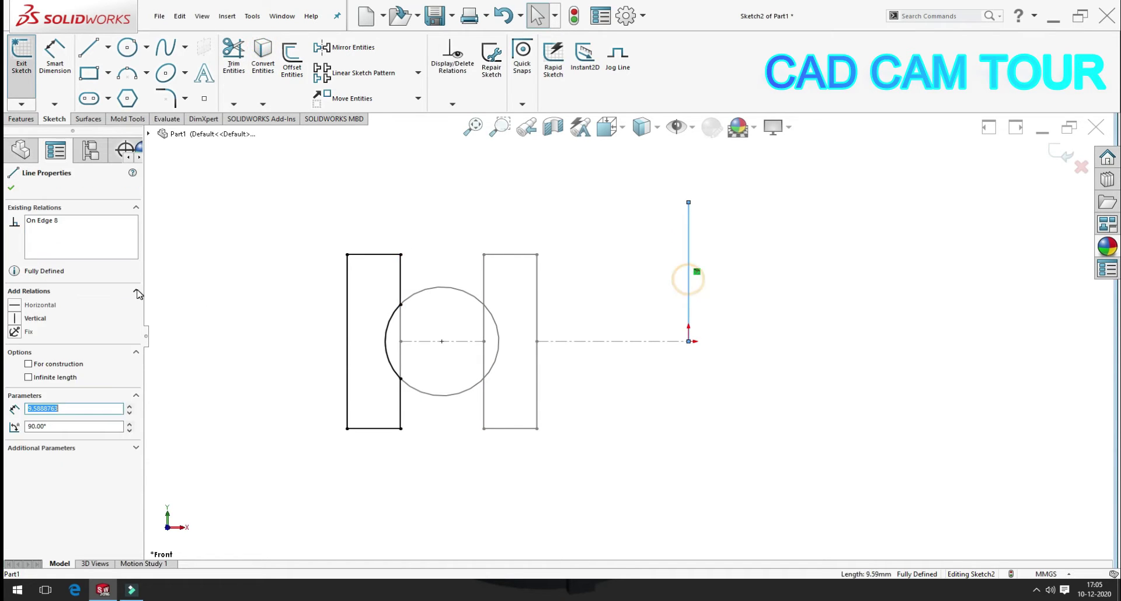
click(52, 366)
click(235, 246)
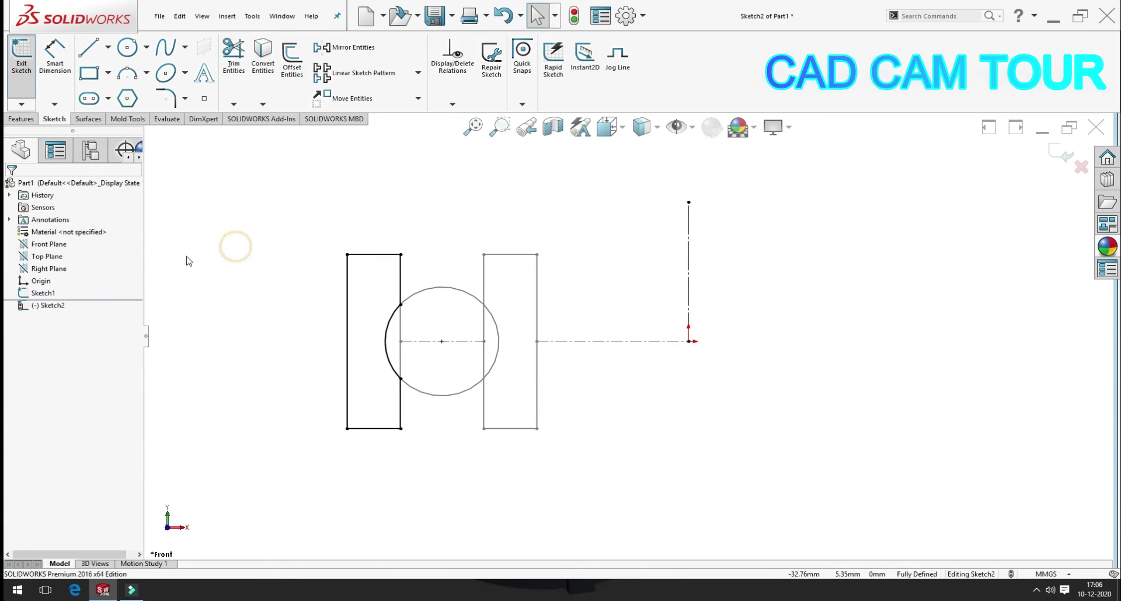
click(21, 118)
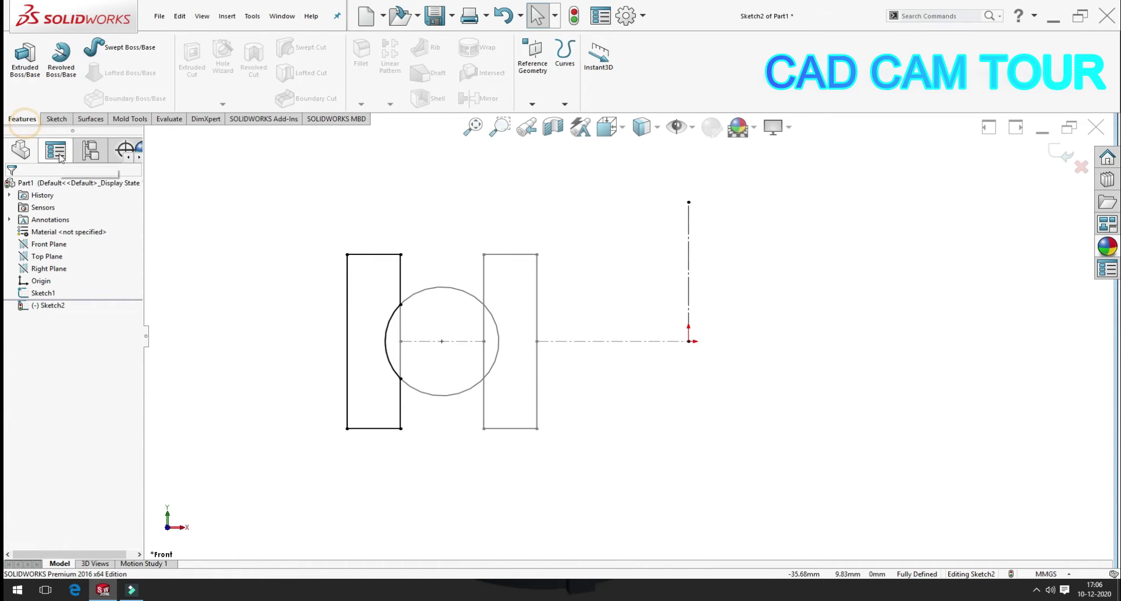
Revolve Sketch2 about the construction axis into a ring.
click(63, 58)
click(11, 188)
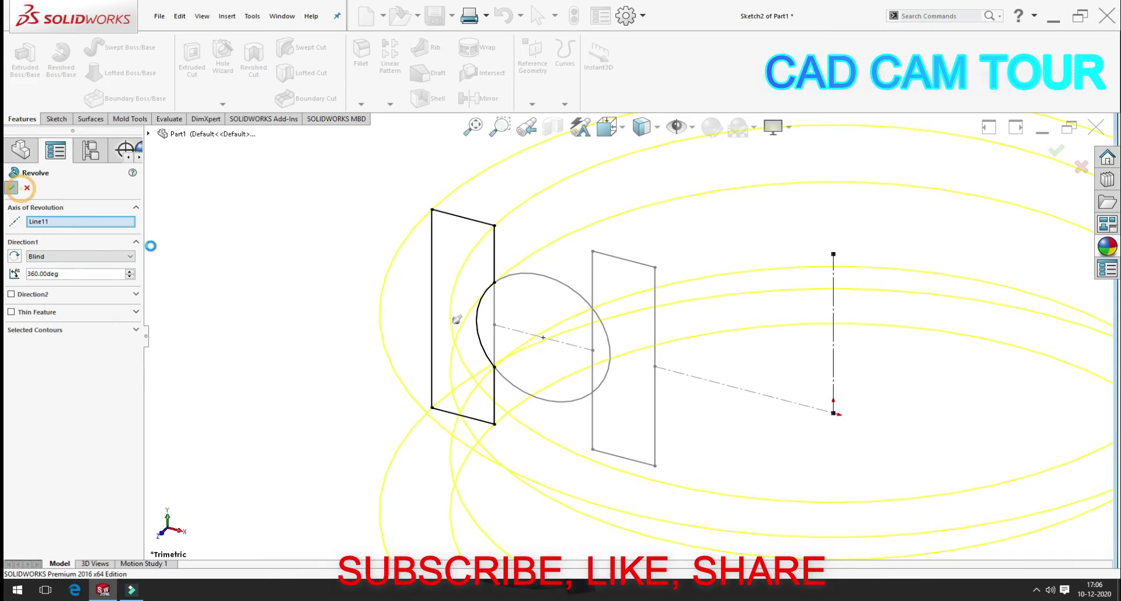
key(f)
mouse_move(471, 362)
middle_down()
mouse_move(496, 279)
mouse_move(480, 325)
mouse_move(763, 403)
mouse_move(396, 220)
middle_up()
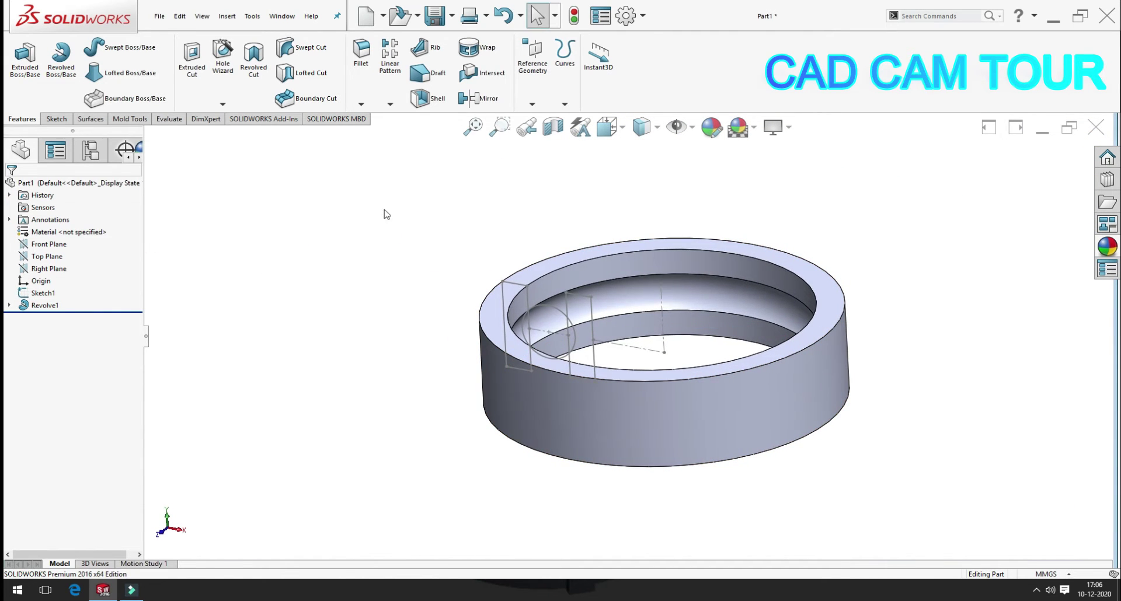
Fillet the top and bottom inner and outer circular edges with 0.1 mm radius.
click(361, 53)
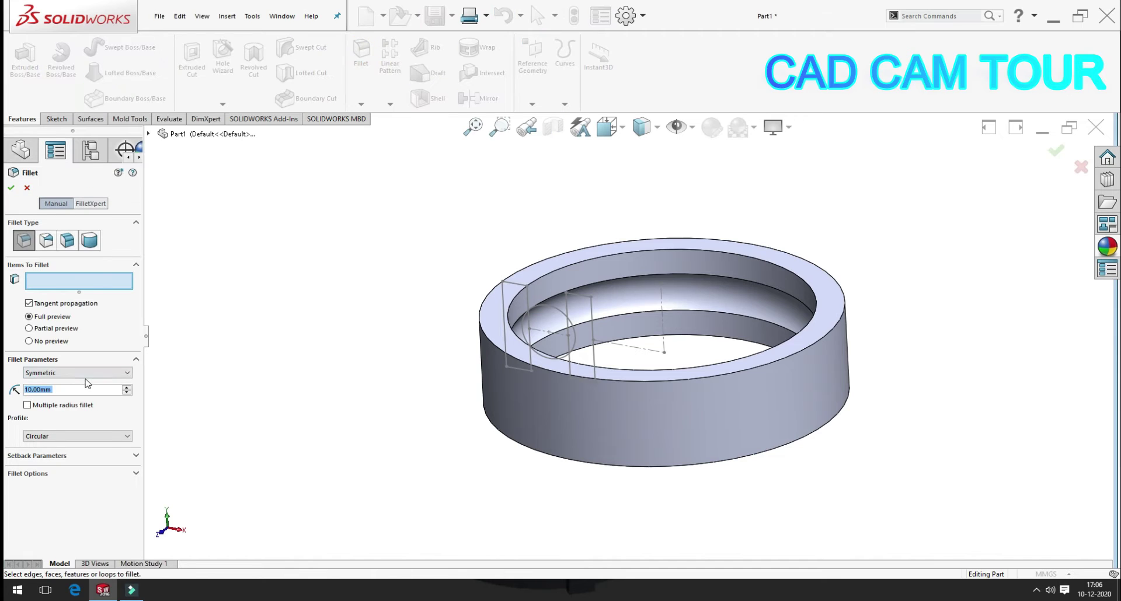
text(0.1)
key(Return)
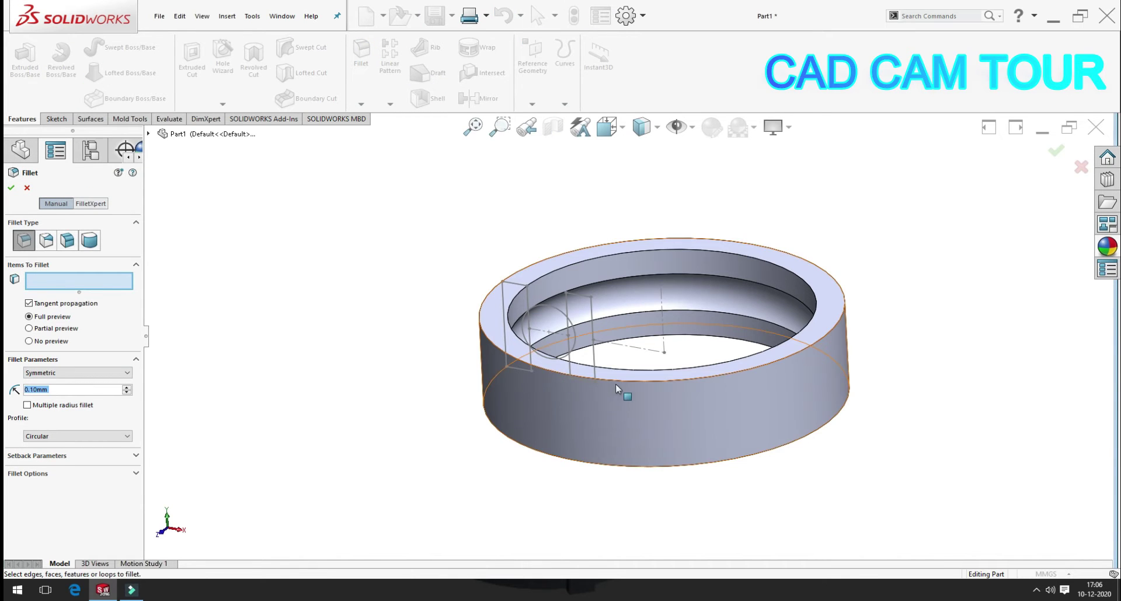
click(621, 380)
click(630, 370)
middle_drag(561, 406, 510, 404)
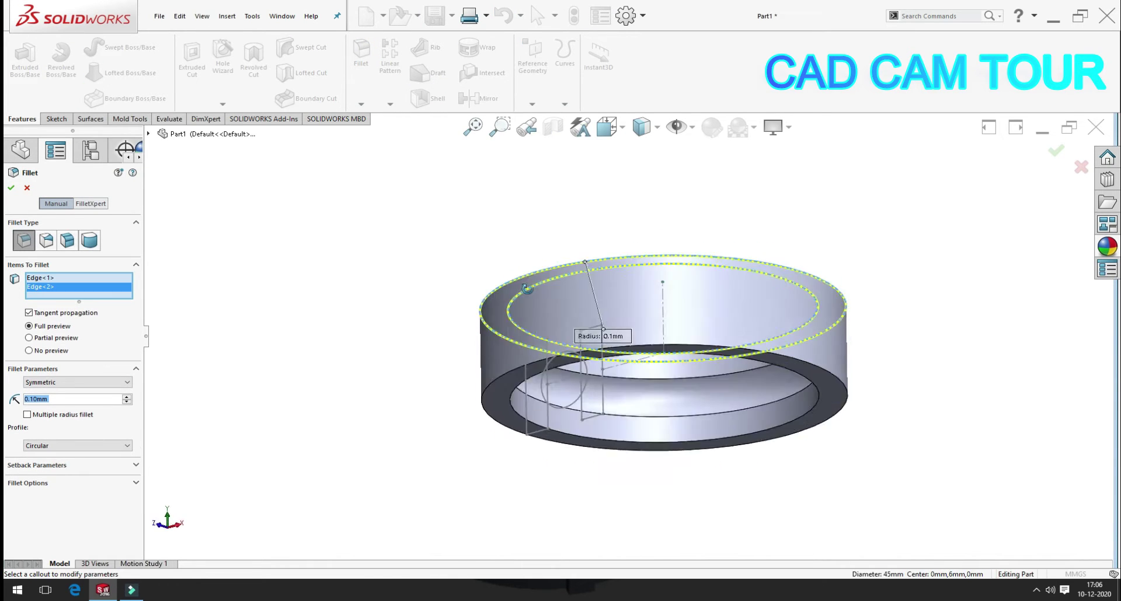
click(509, 404)
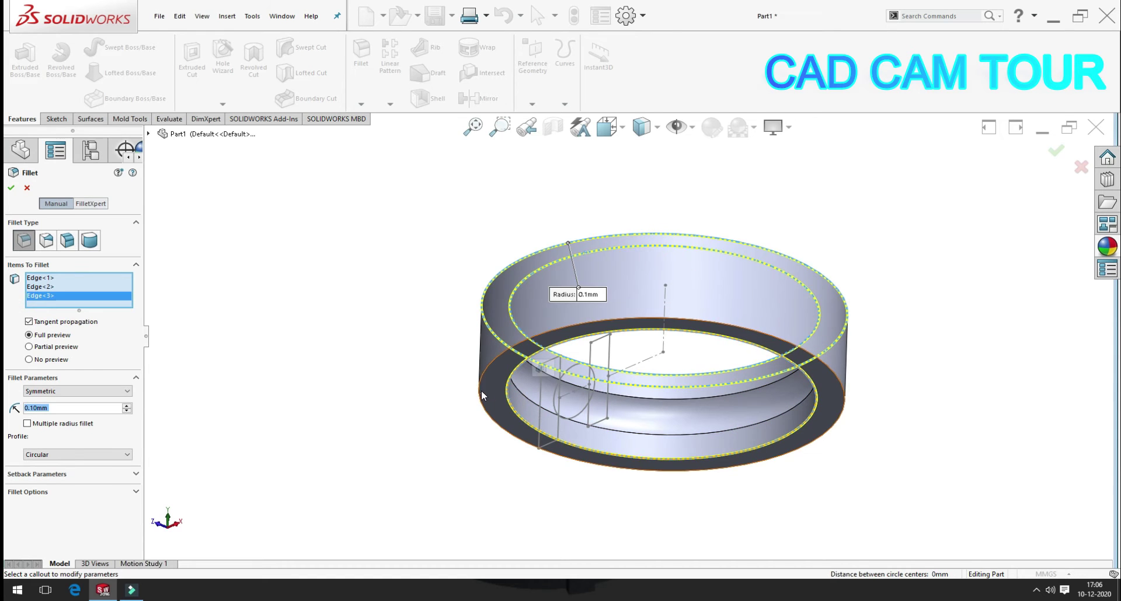
click(487, 376)
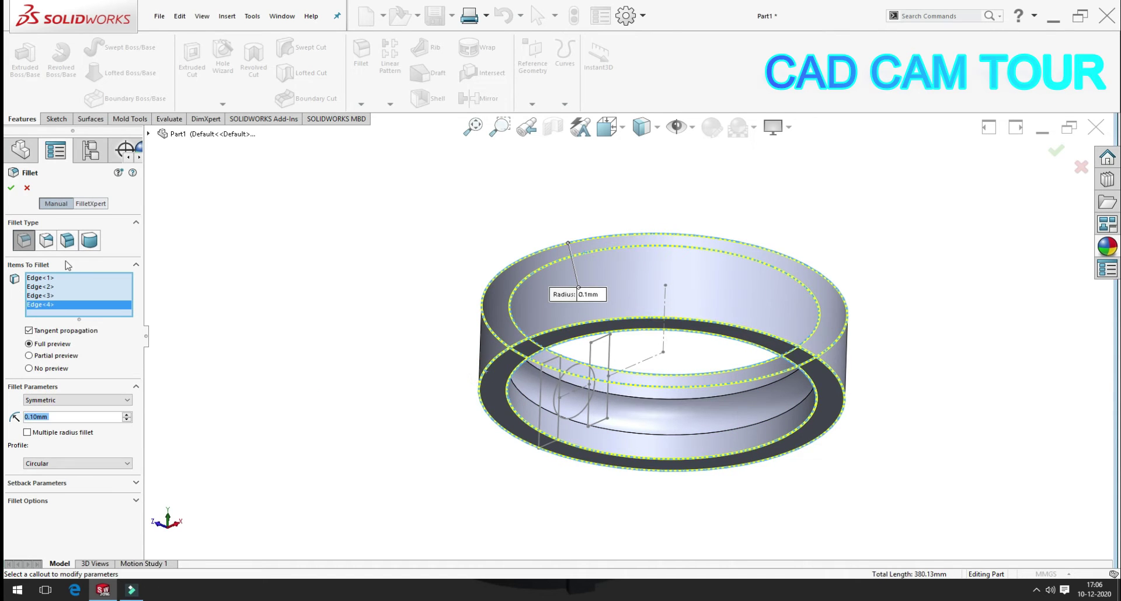
click(10, 187)
mouse_move(320, 221)
middle_down()
mouse_move(358, 398)
mouse_move(344, 362)
middle_up()
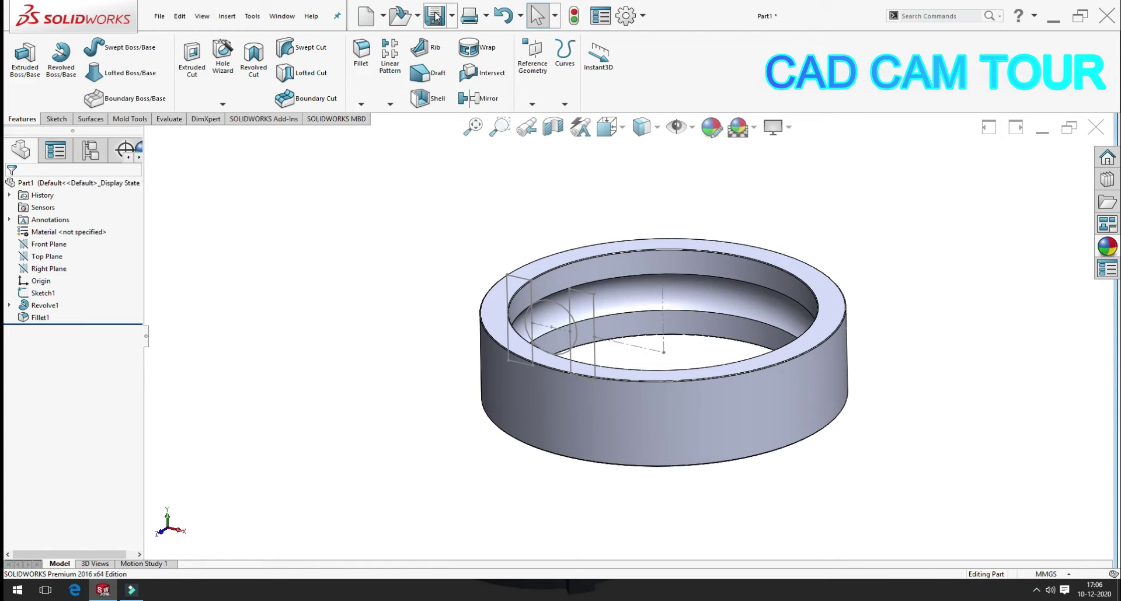
Save the part as 'outer' in the 3D MODEL > ball bearing folder.
click(434, 15)
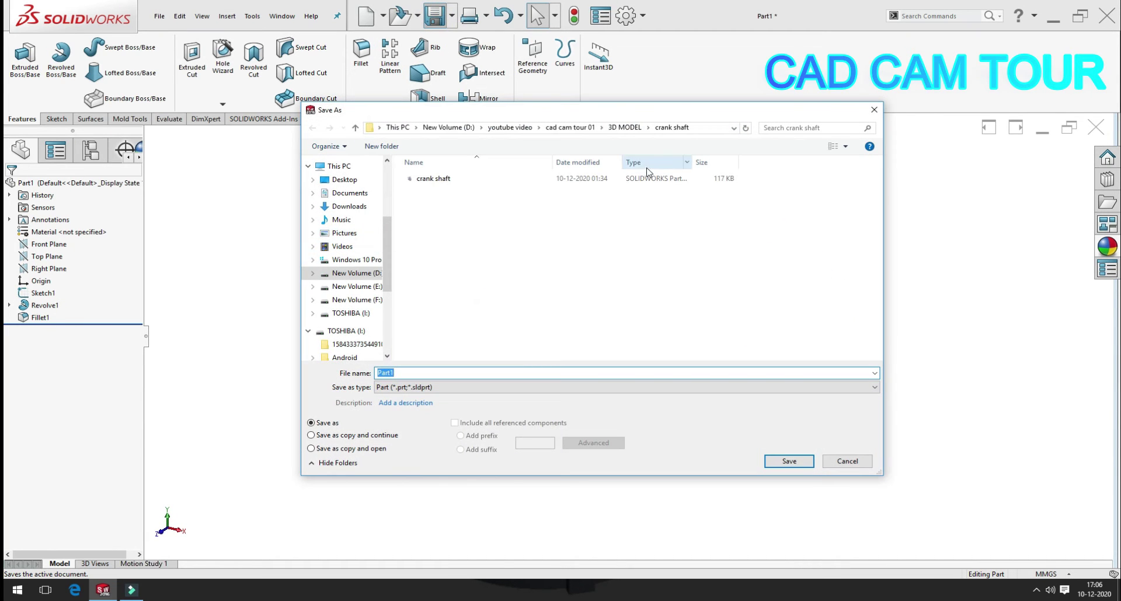
click(625, 127)
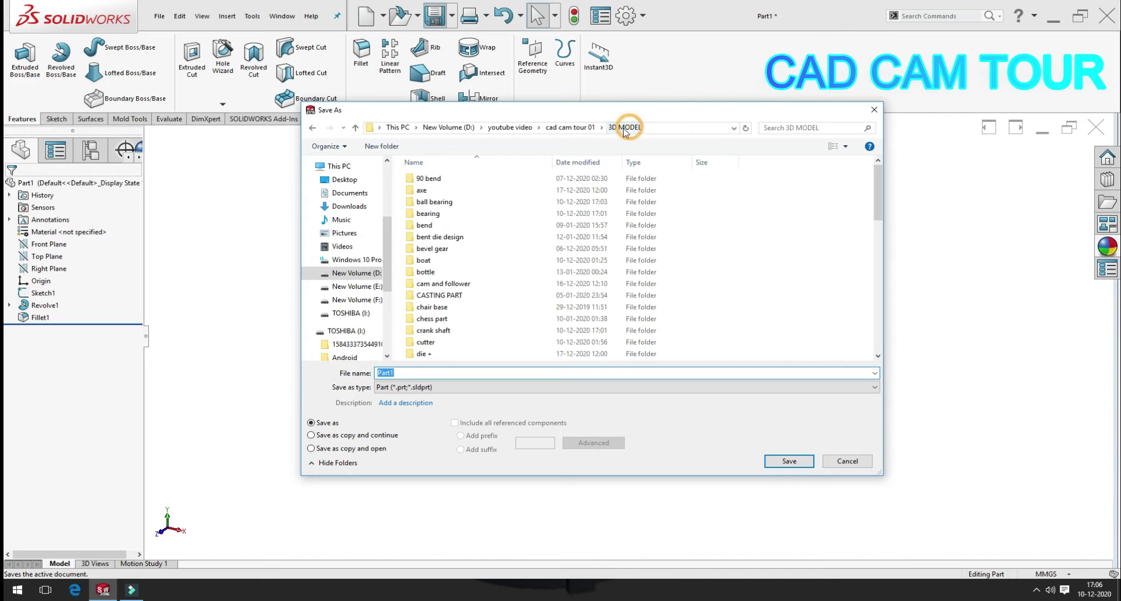
double_click(436, 200)
double_click(415, 373)
text(outer)
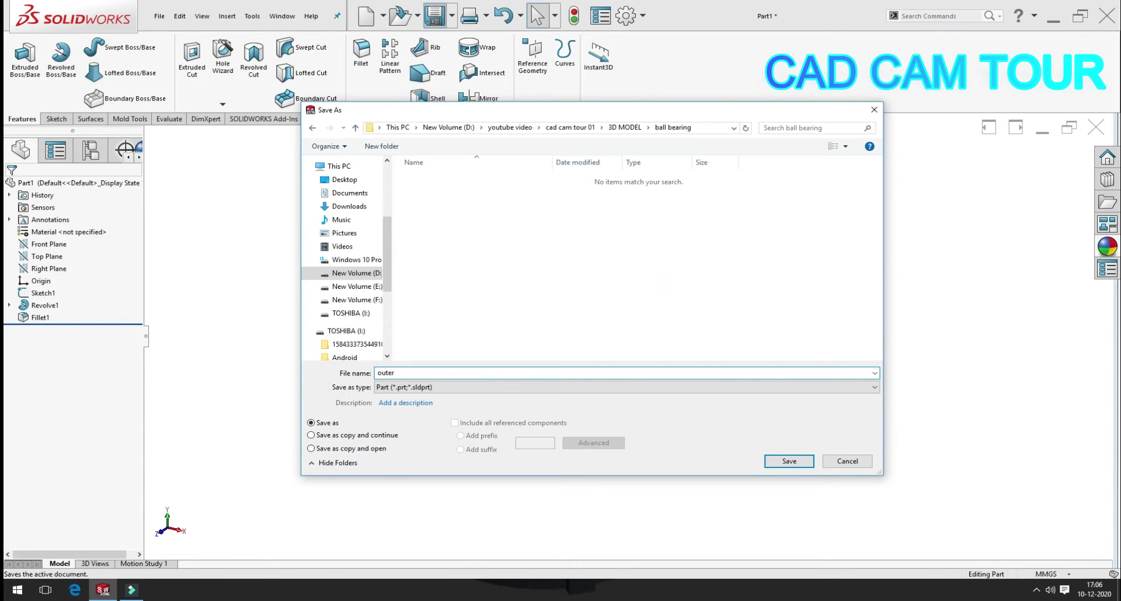
key(Return)
click(388, 246)
key(z)
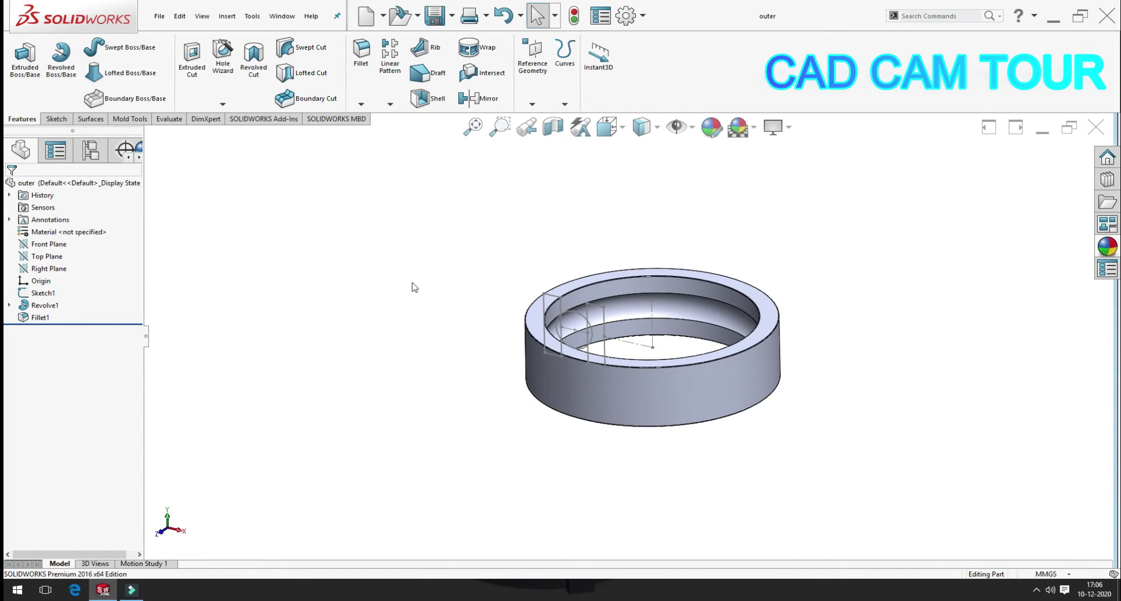
Save a copy of the part as 'inner'.
click(385, 16)
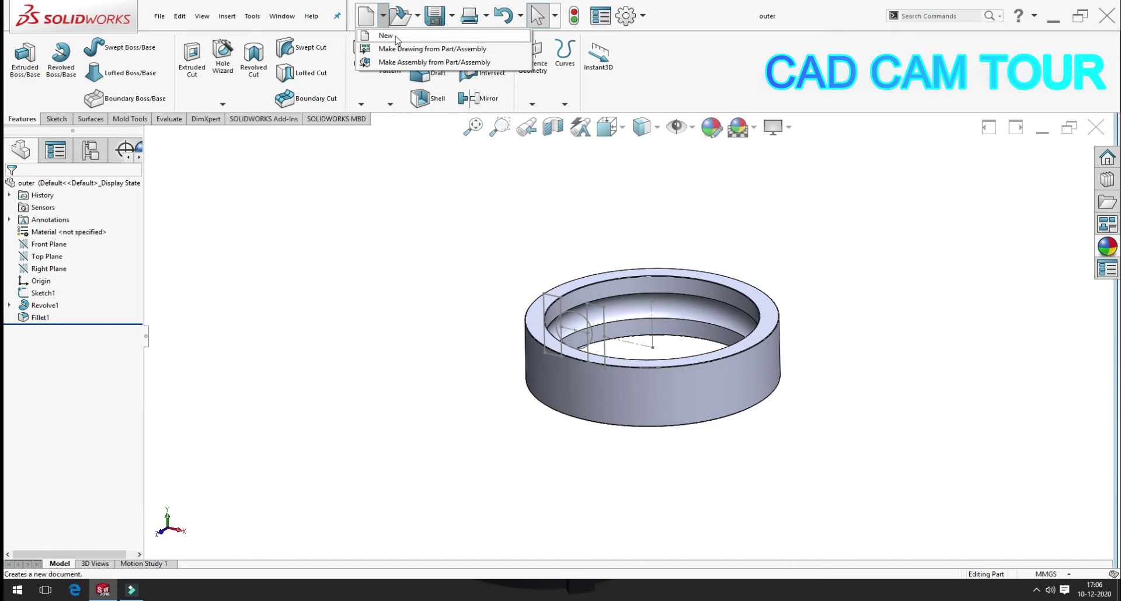
click(417, 16)
click(395, 158)
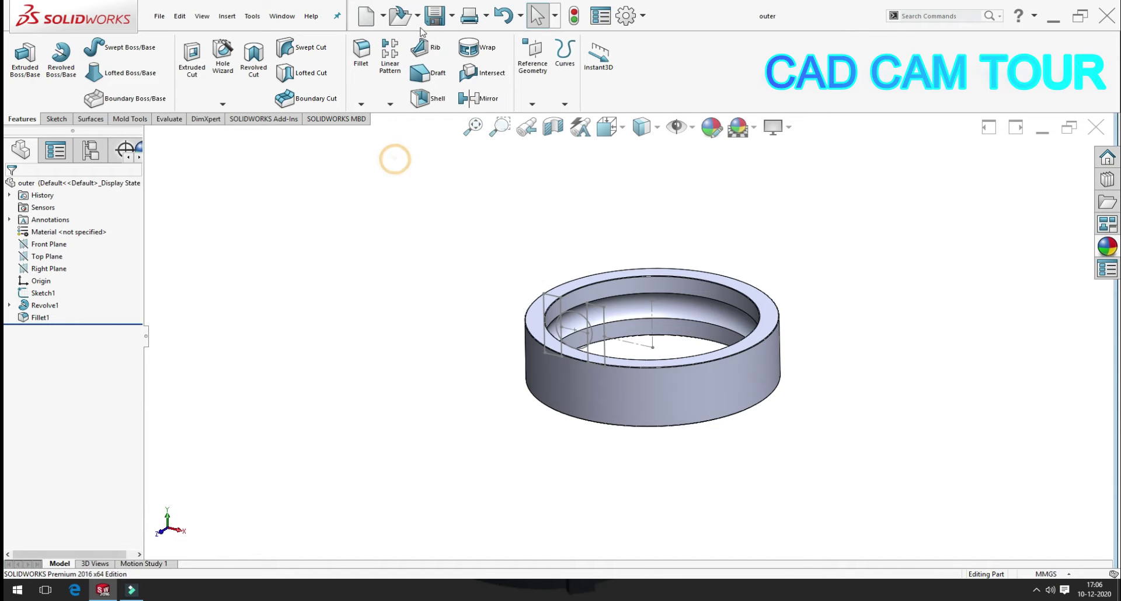
click(451, 15)
click(459, 49)
text(inner)
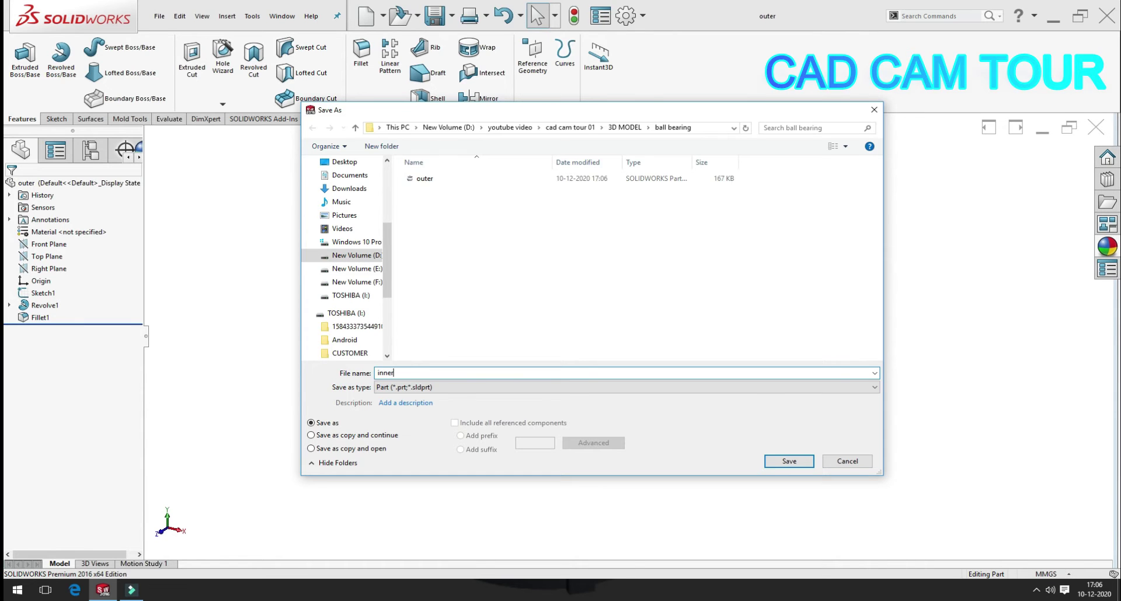
key(Return)
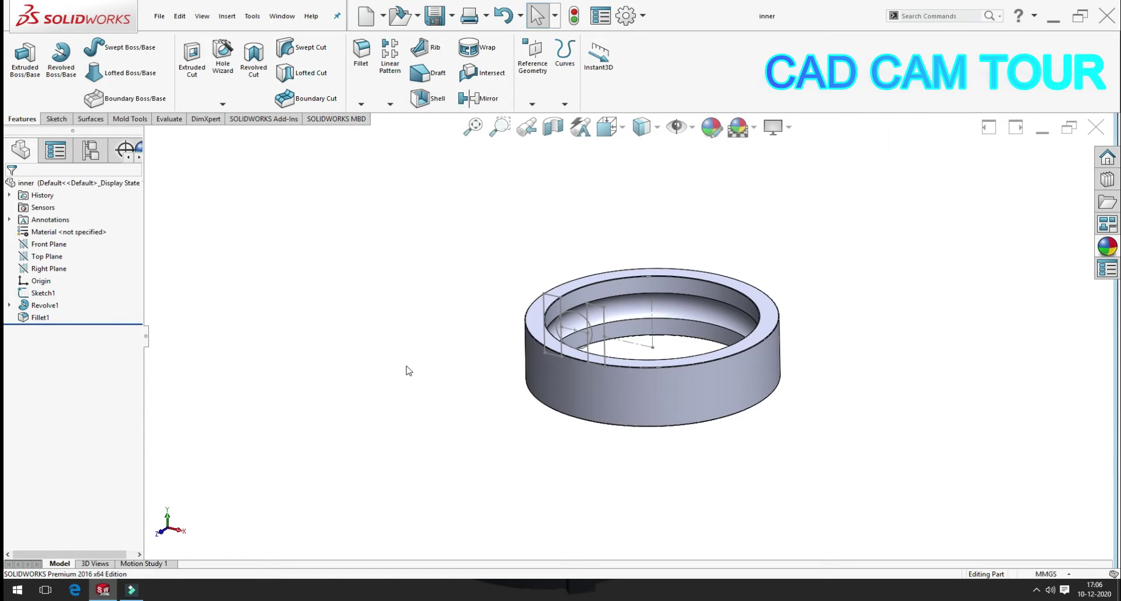
Edit Revolve1's Sketch2 and convert the circle and right rectangle edges into it.
click(38, 308)
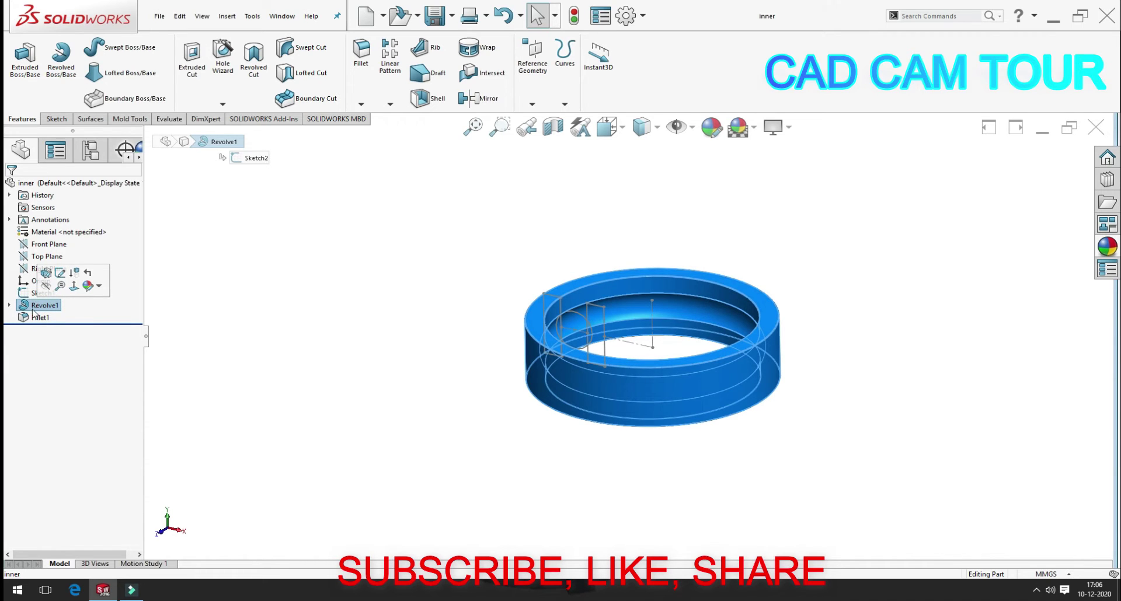
click(9, 305)
click(56, 318)
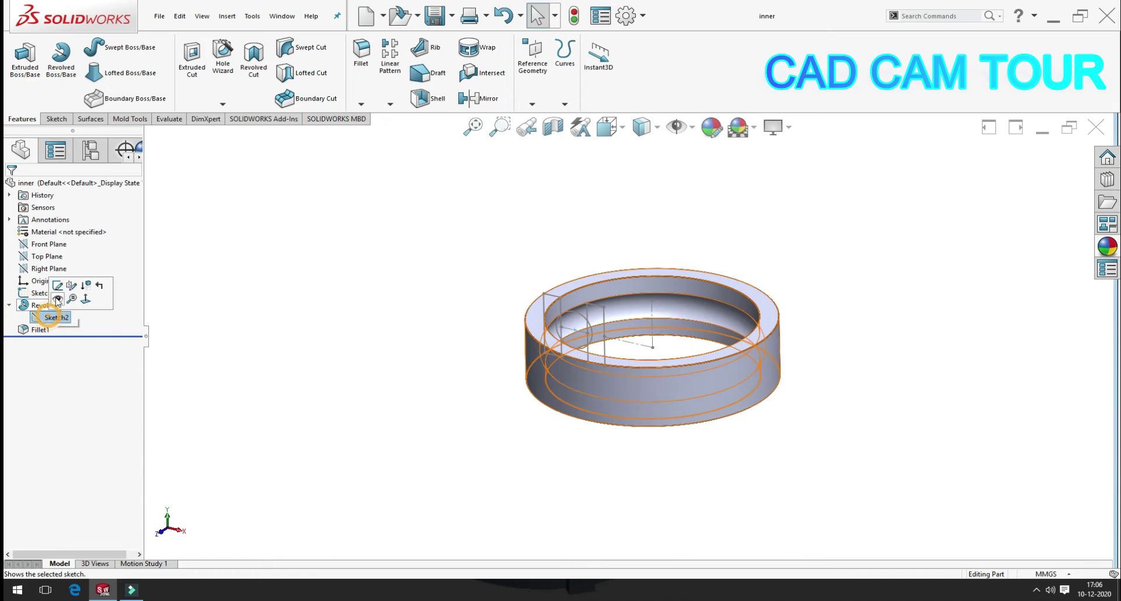
click(60, 285)
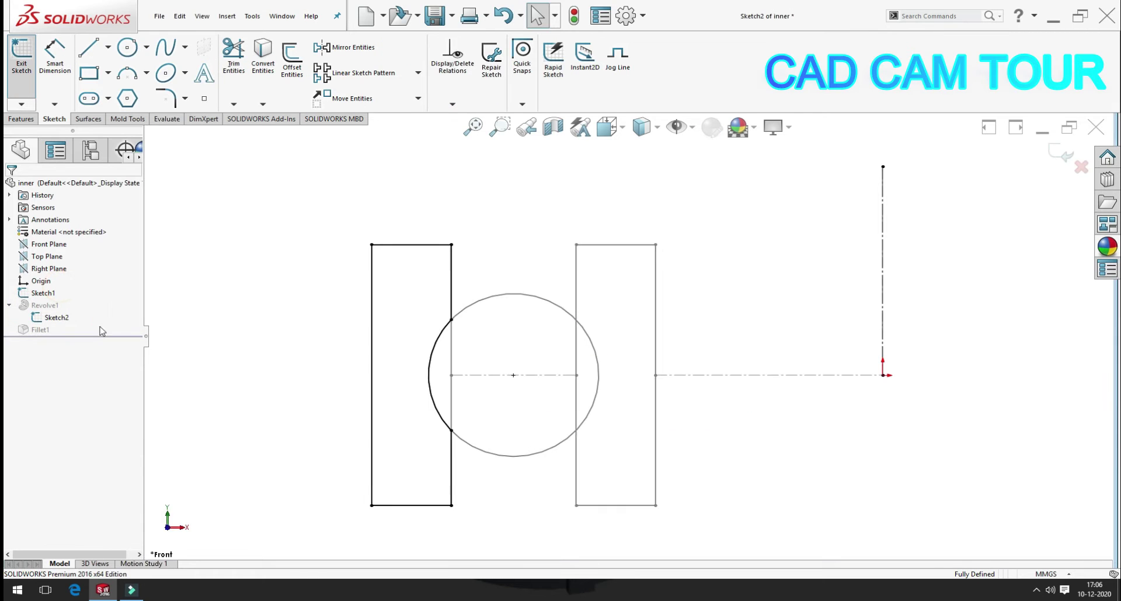
drag(335, 187, 513, 534)
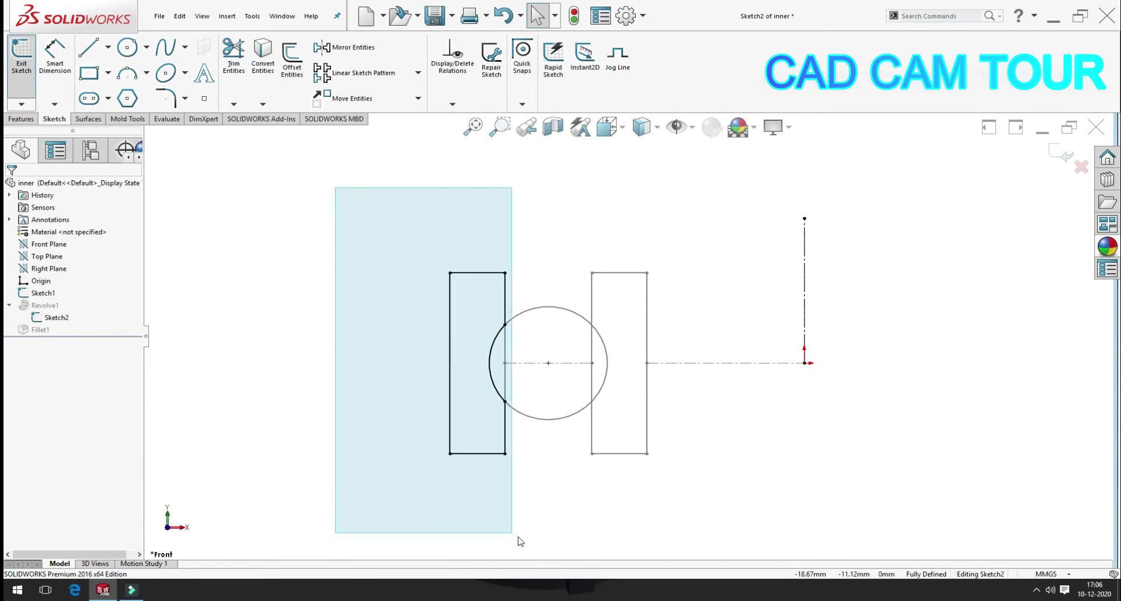
click(594, 301)
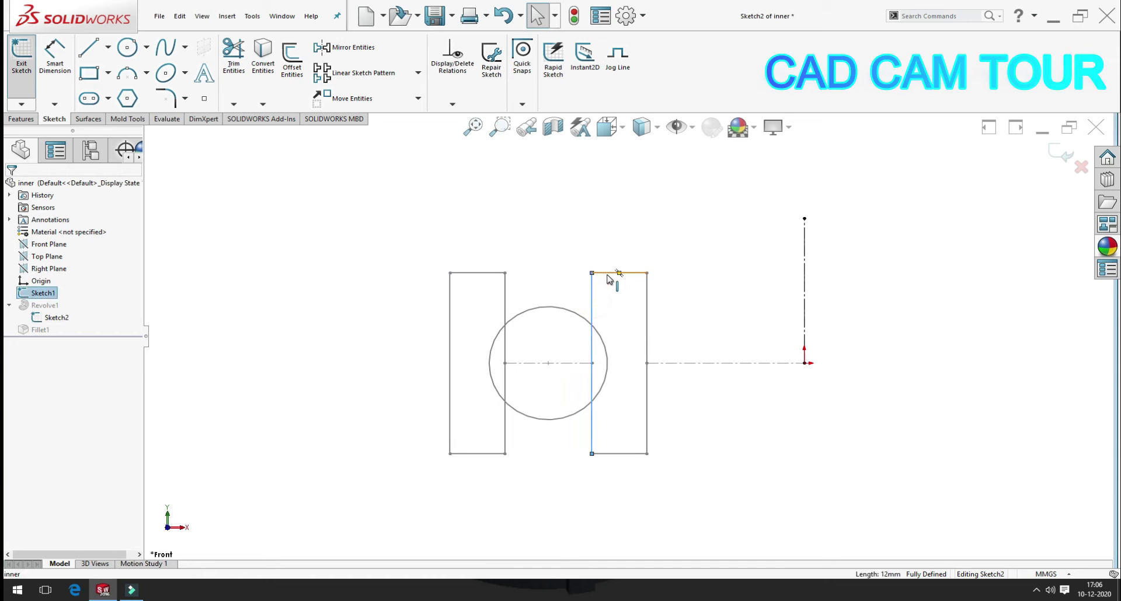
ctrl+click(619, 273)
ctrl+click(645, 306)
ctrl+click(631, 454)
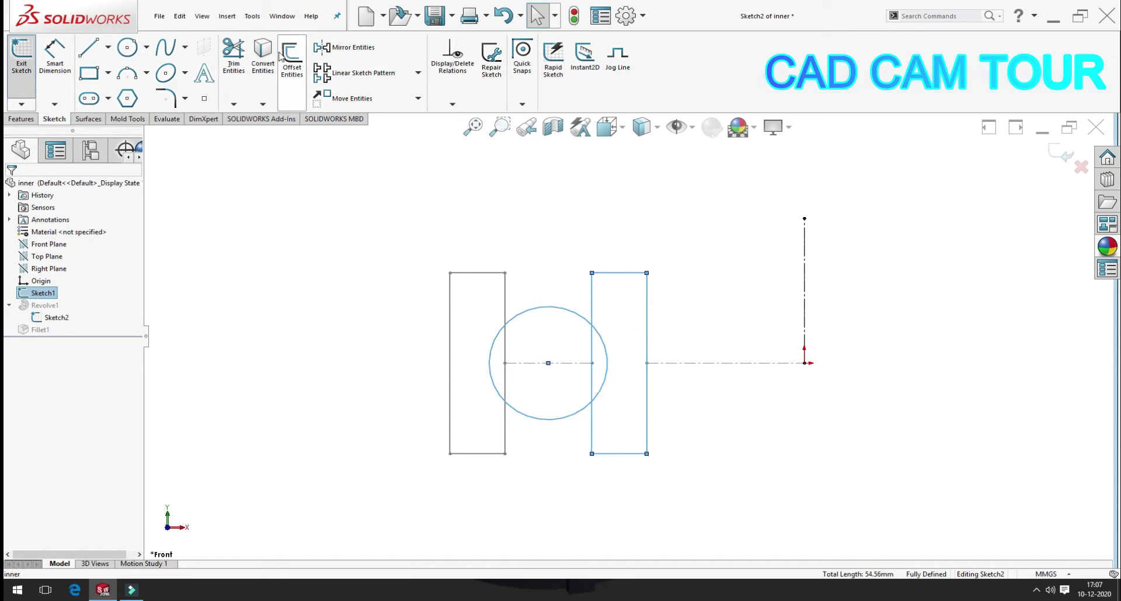
click(262, 55)
Trim away the circle's left arc and the line segment inside the circle.
click(233, 55)
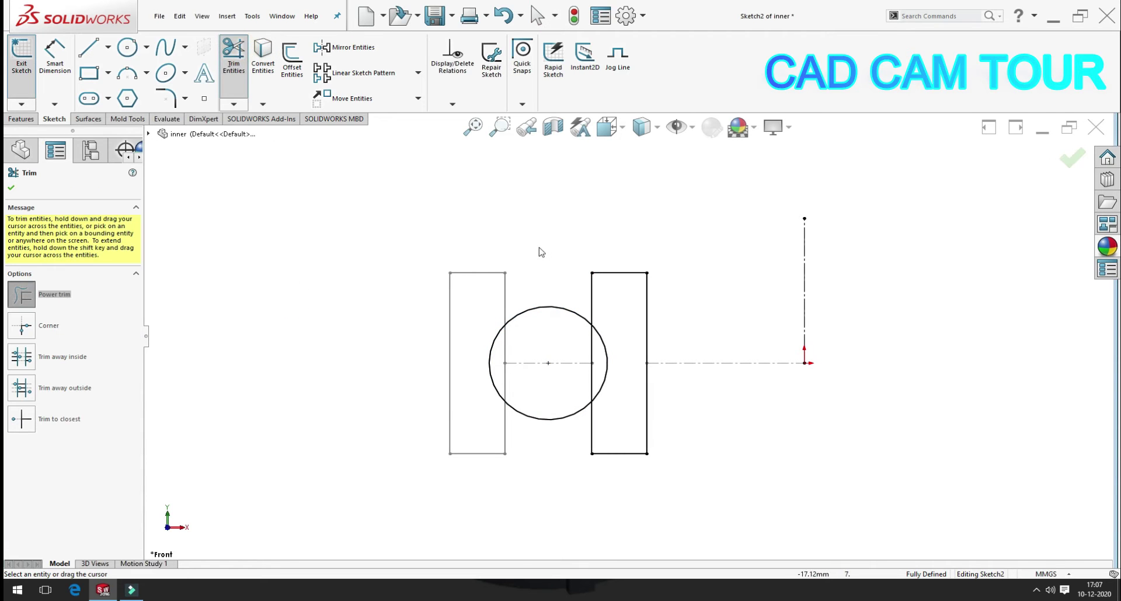
drag(543, 250, 547, 458)
scroll(603, 383, down, 5)
drag(603, 384, 532, 362)
scroll(495, 380, up, 5)
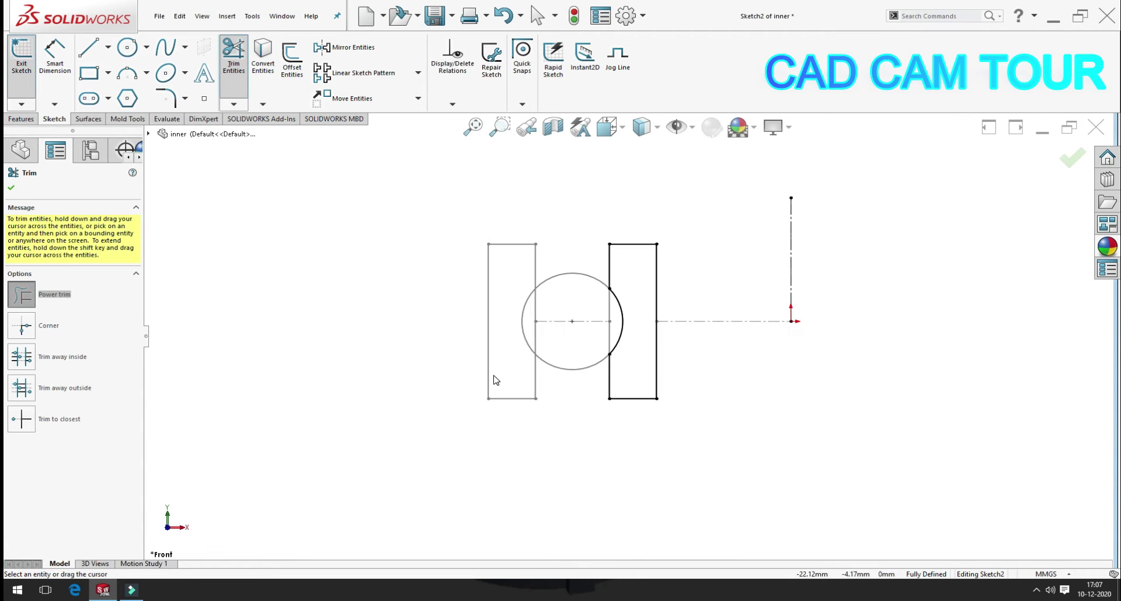
click(1071, 159)
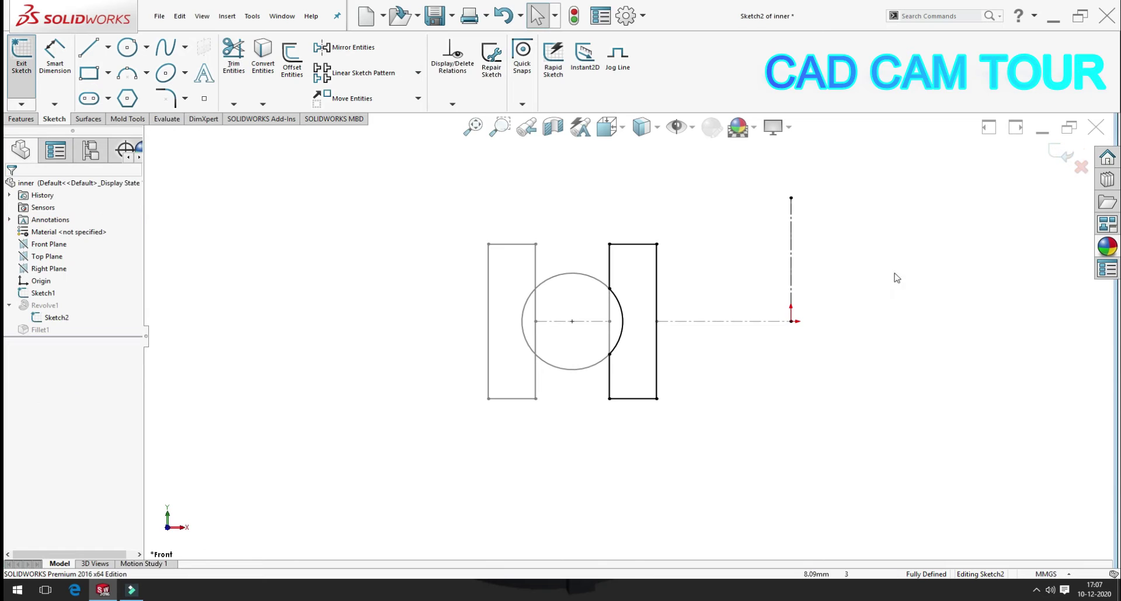
Rebuild the grooved inner ring, dismiss the error report, and reopen the broken Fillet1.
click(1062, 152)
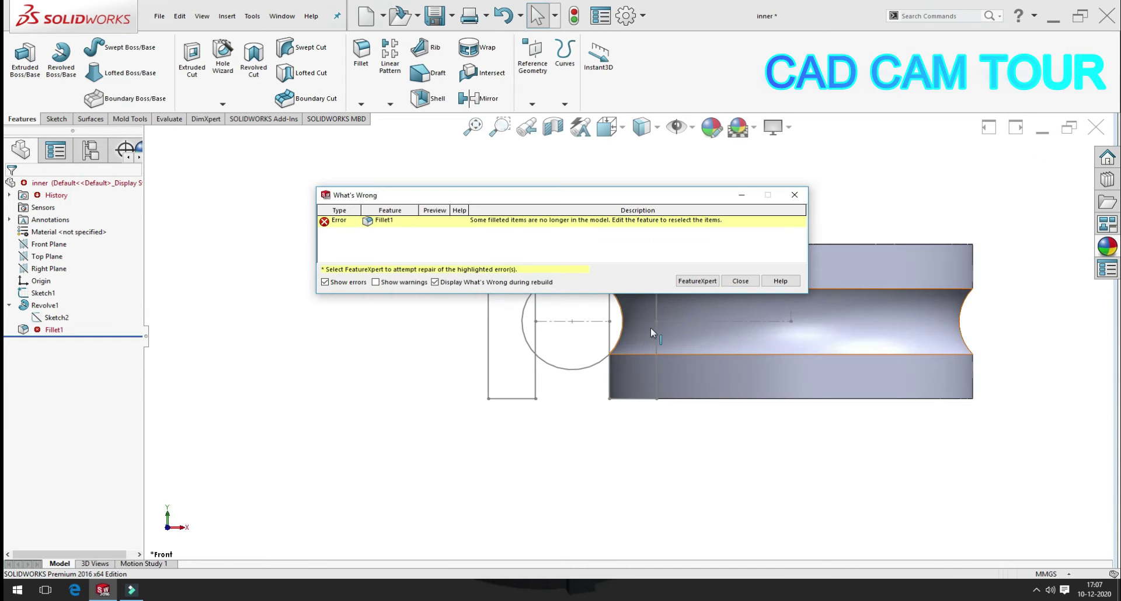
click(730, 285)
click(45, 330)
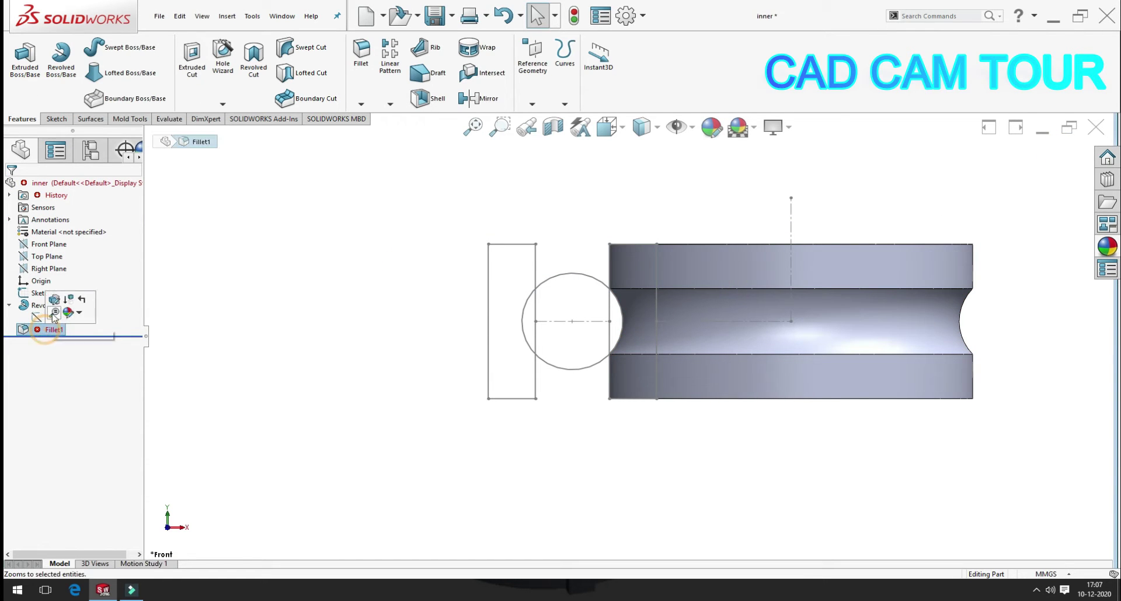
click(56, 300)
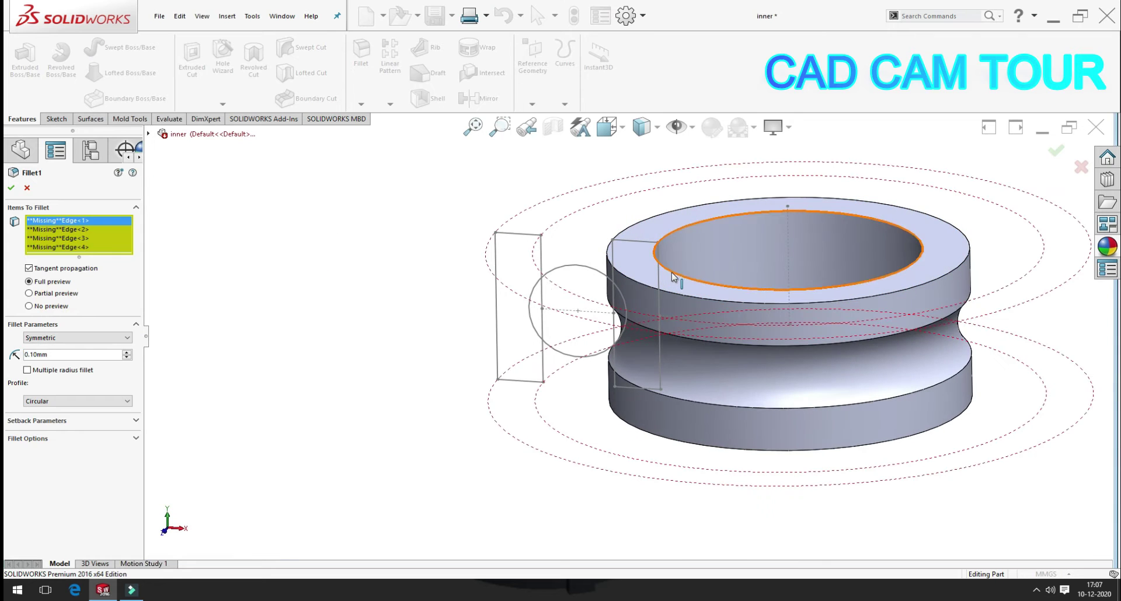
Fillet the ring's four new circular edges and remove Fillet1's missing edge references.
click(671, 271)
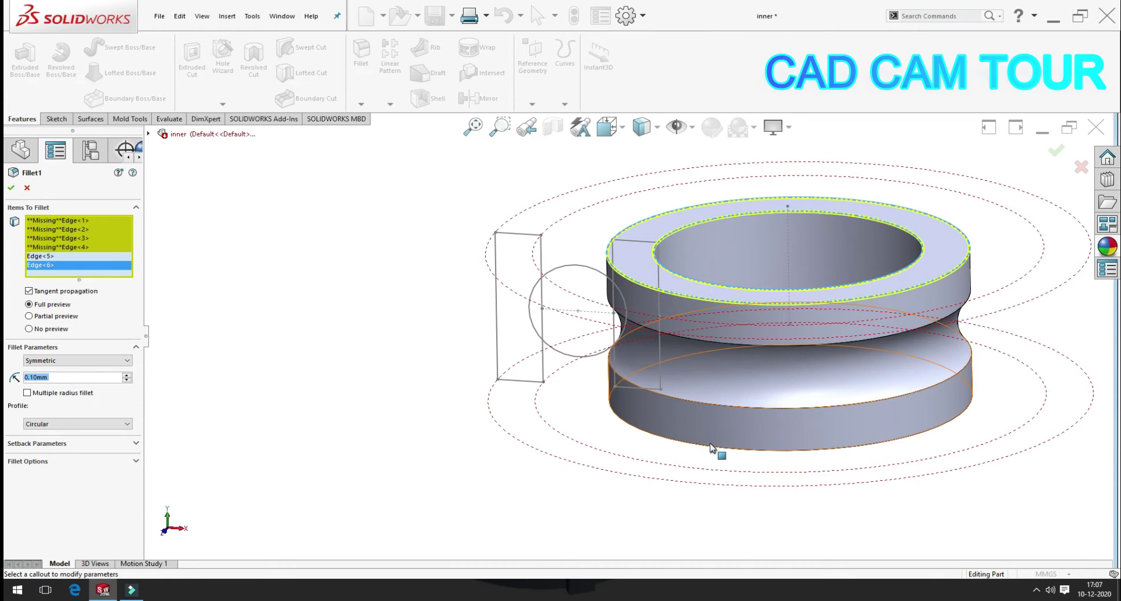
click(713, 451)
middle_drag(713, 450, 566, 321)
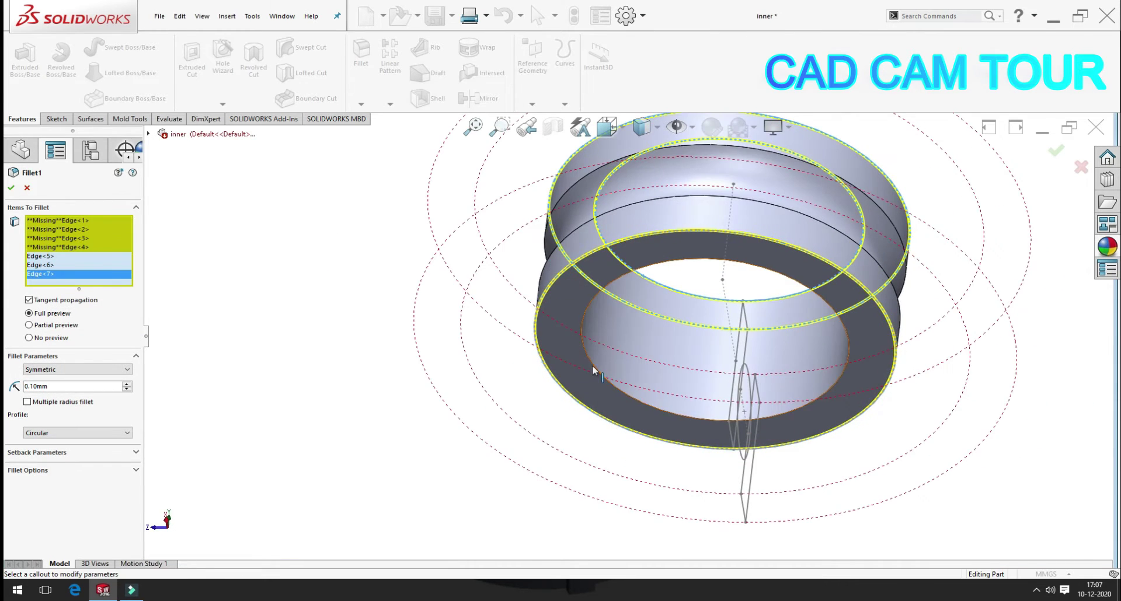
click(584, 359)
click(12, 187)
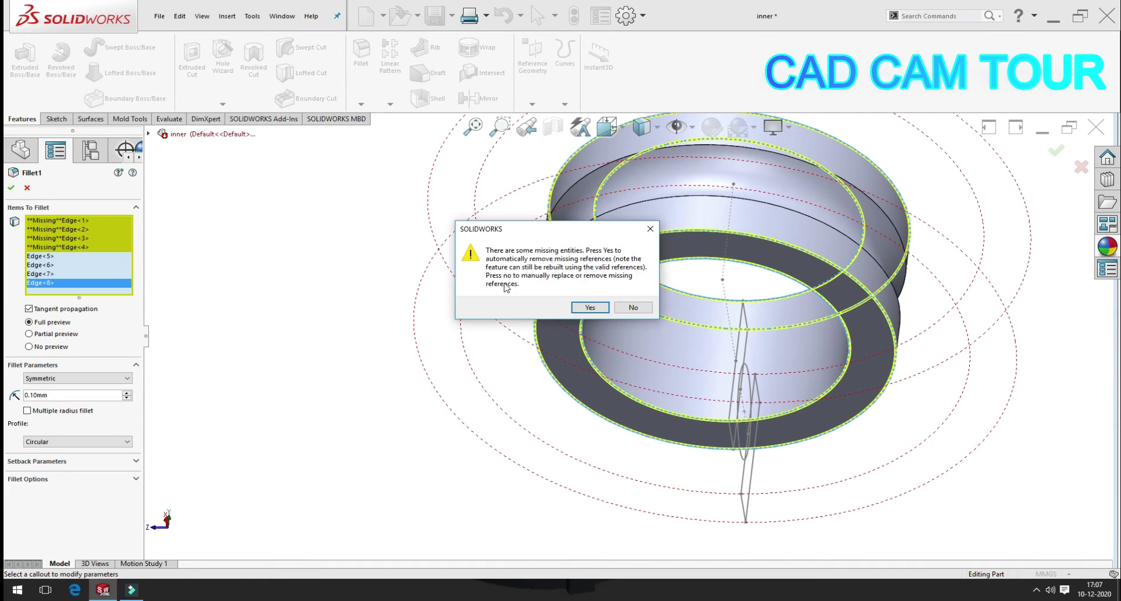
click(589, 308)
mouse_move(415, 249)
middle_down()
mouse_move(425, 392)
mouse_move(548, 380)
mouse_move(537, 450)
middle_up()
scroll(412, 258, down, 3)
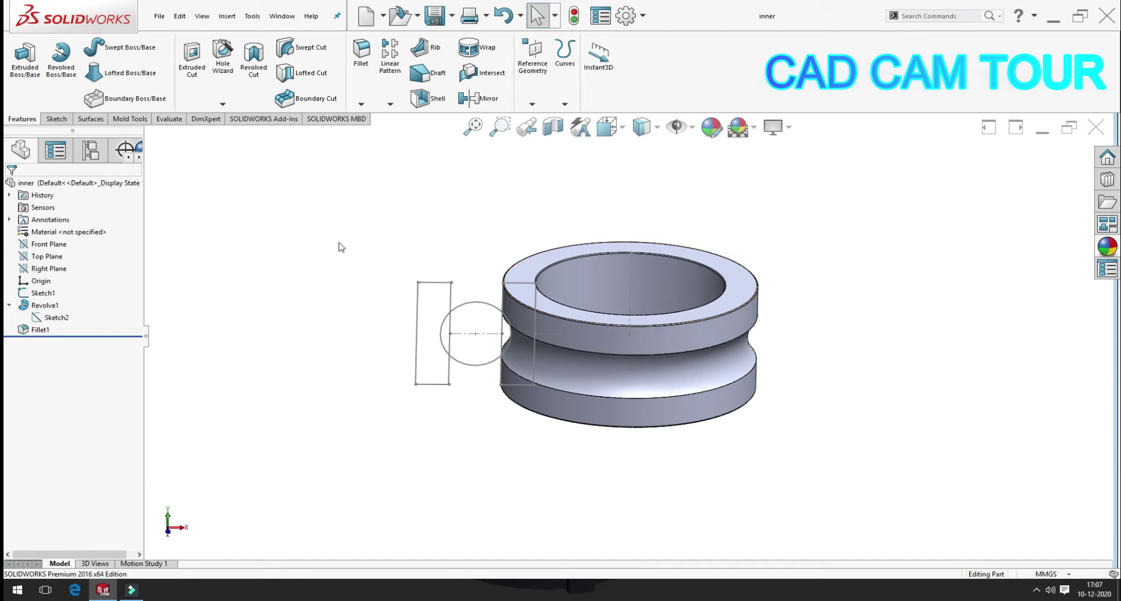
Save a copy of the filleted inner race as 'ball' in the ball bearing folder.
click(453, 17)
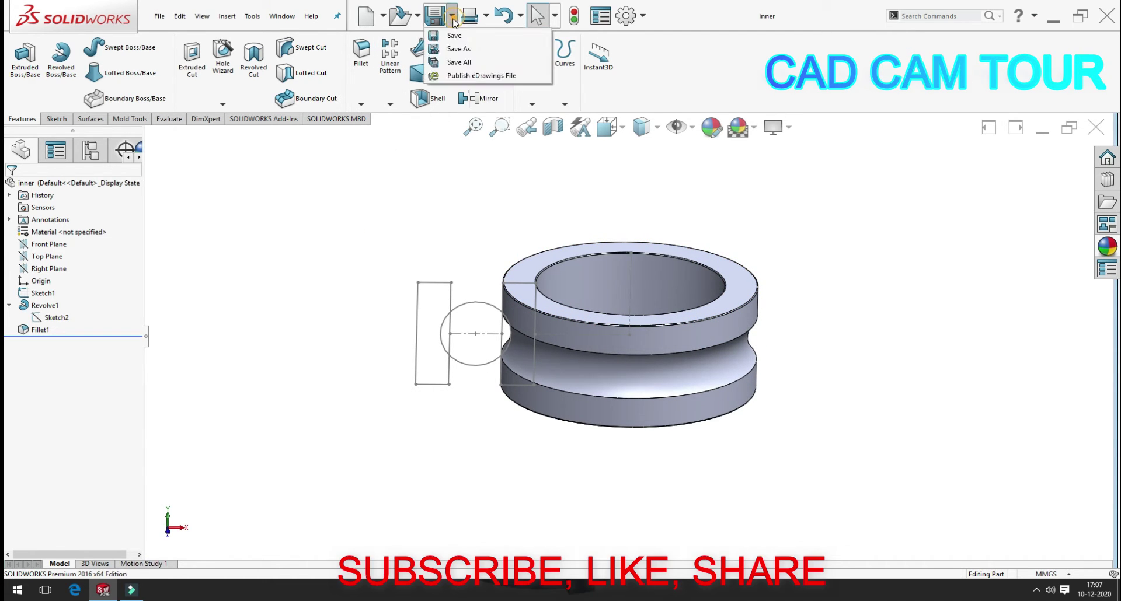
click(459, 48)
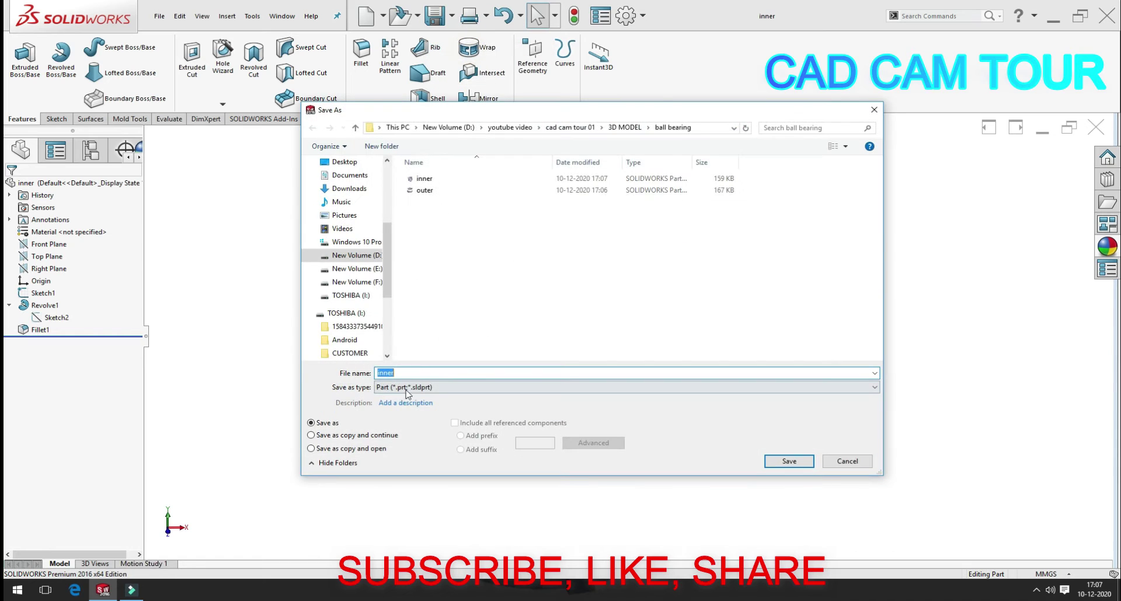
text(ba)
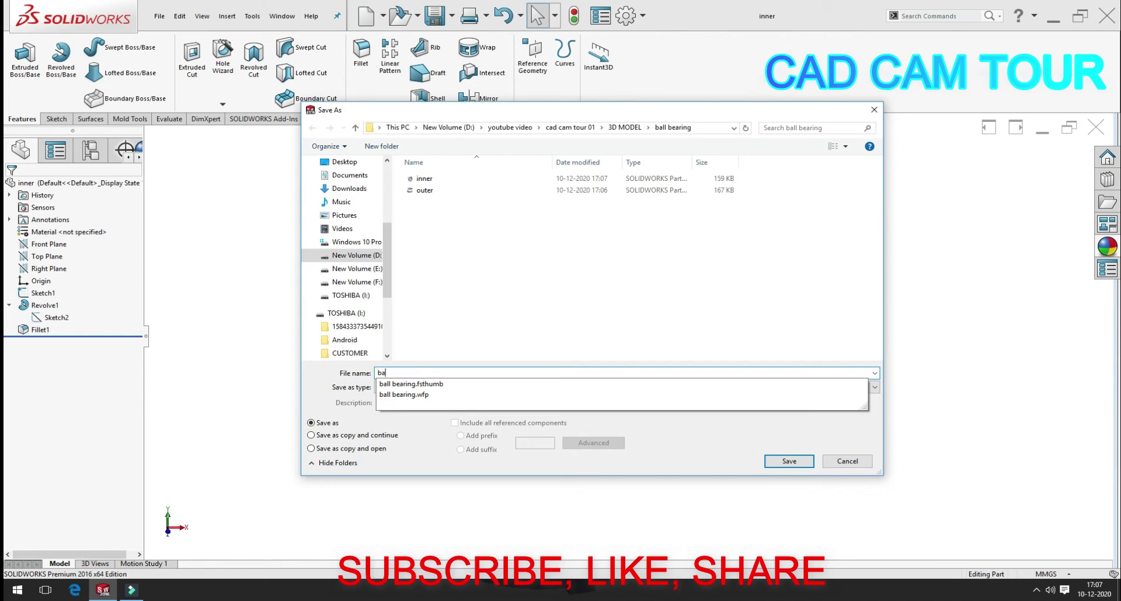
text(ll)
key(Return)
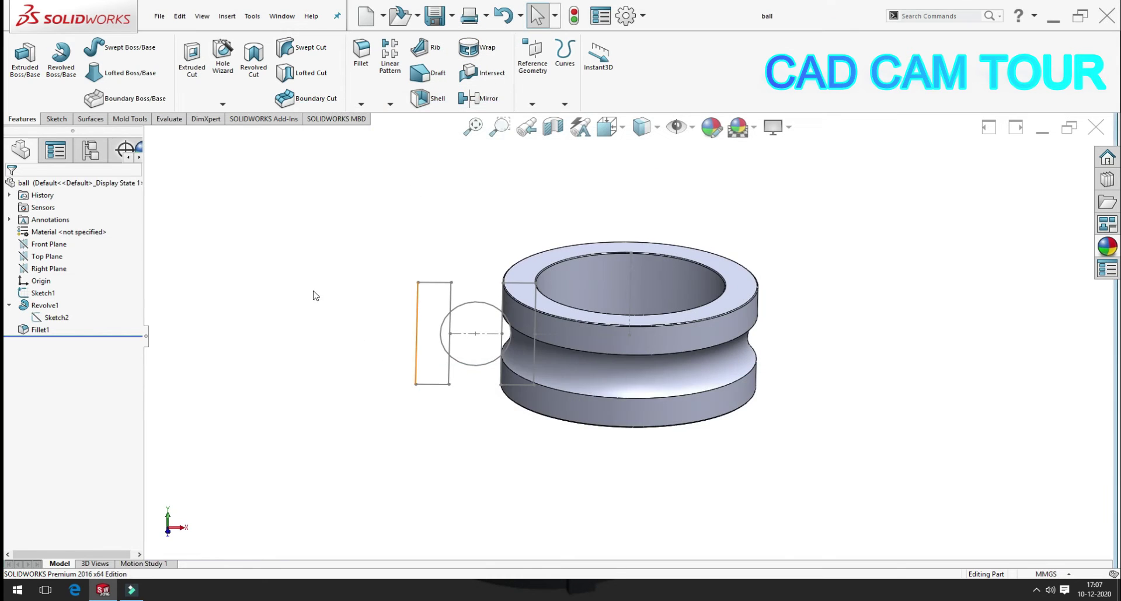
Delete Revolve1 with its fillet, and Sketch2, from the ball part.
click(45, 305)
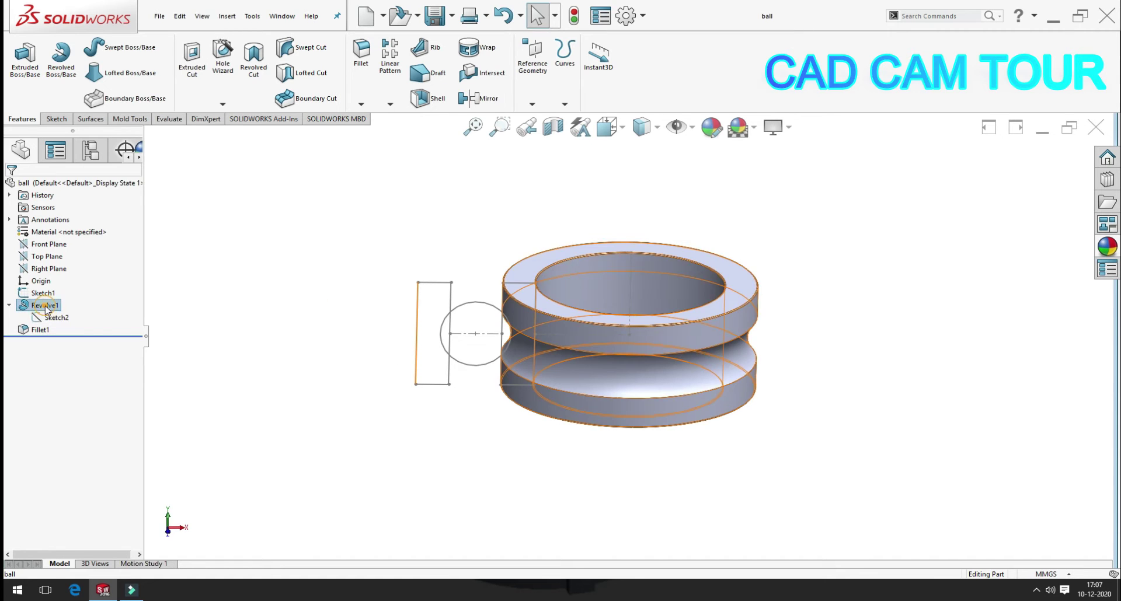
key(Delete)
key(Return)
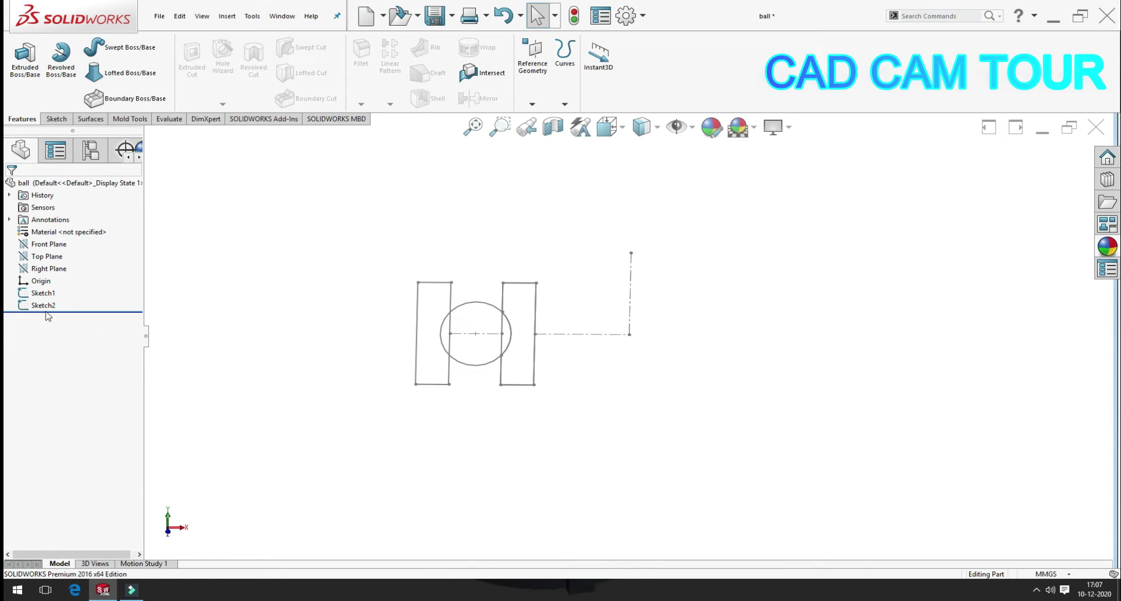
click(43, 304)
key(Delete)
click(449, 194)
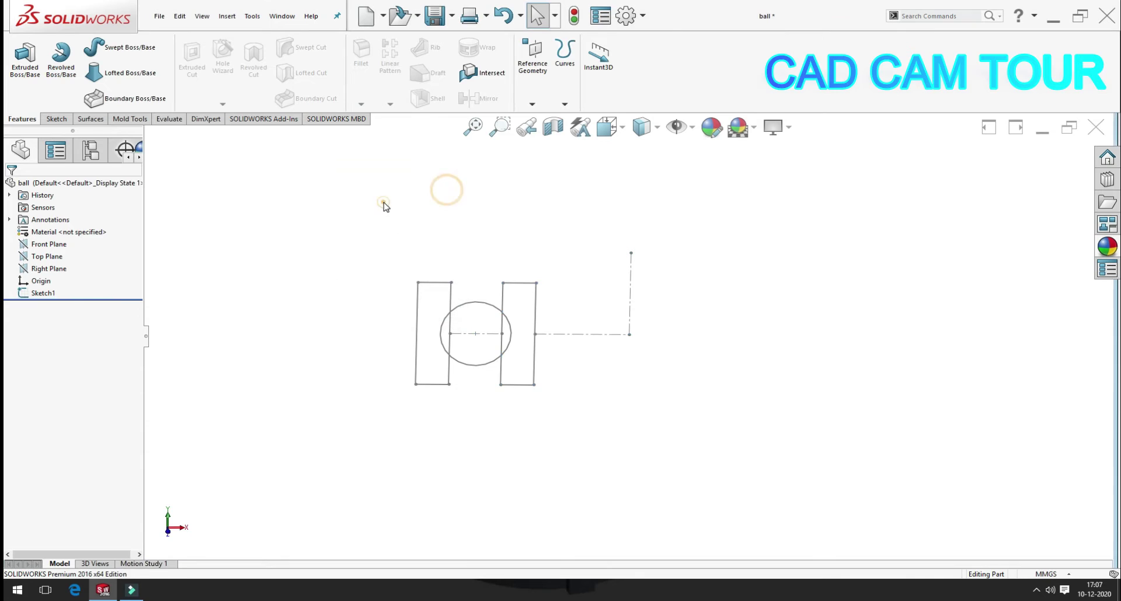
In Sketch1, delete both rectangles, the leftover line and their dimensions.
click(43, 294)
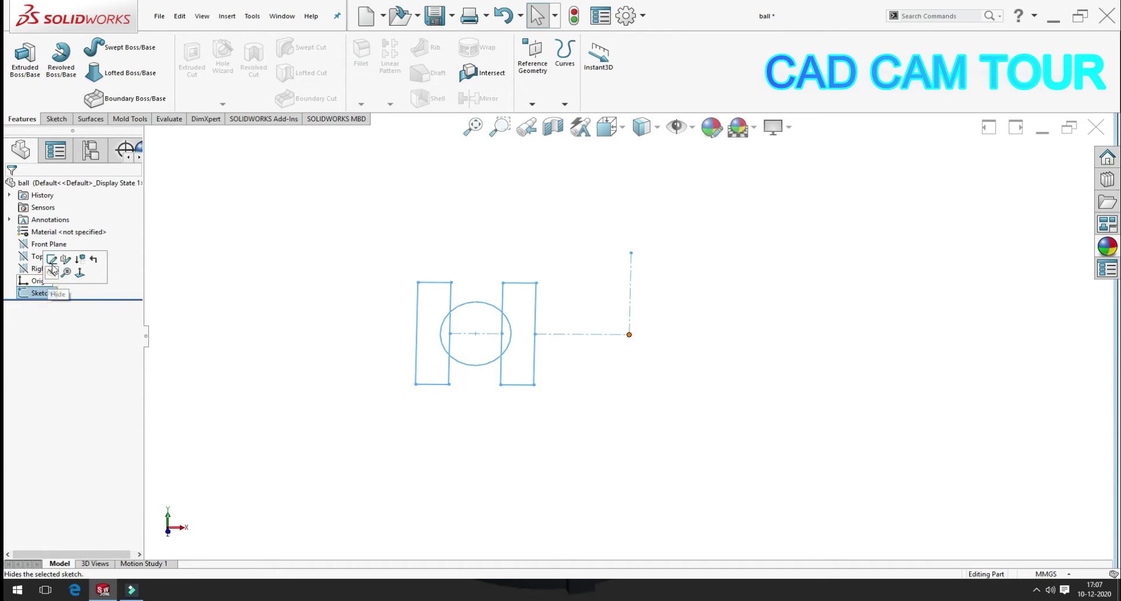
click(55, 259)
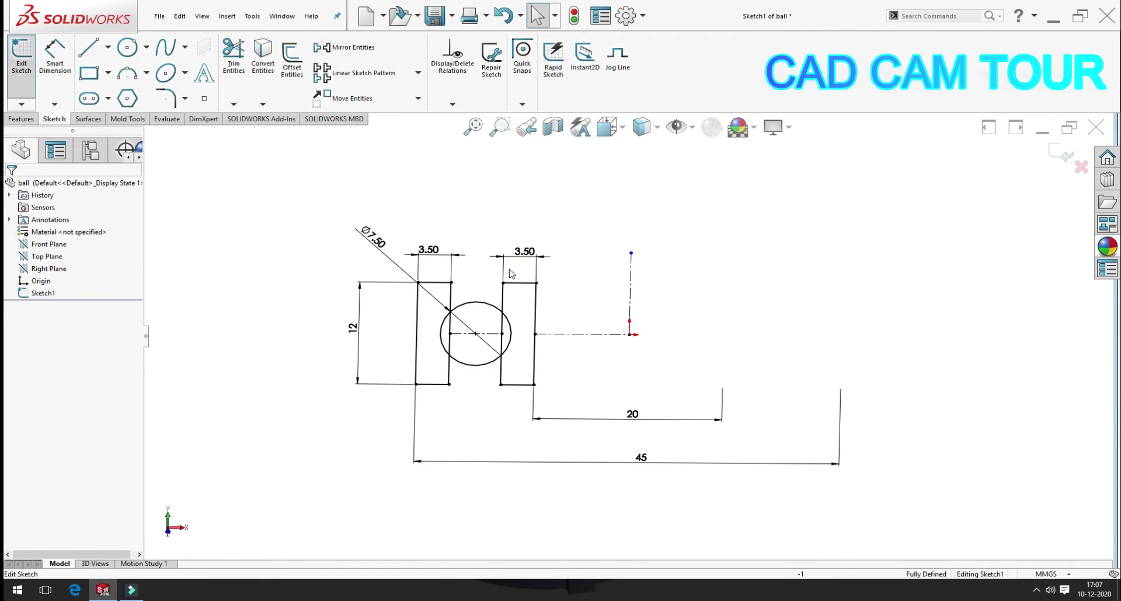
drag(566, 252, 491, 294)
key(Delete)
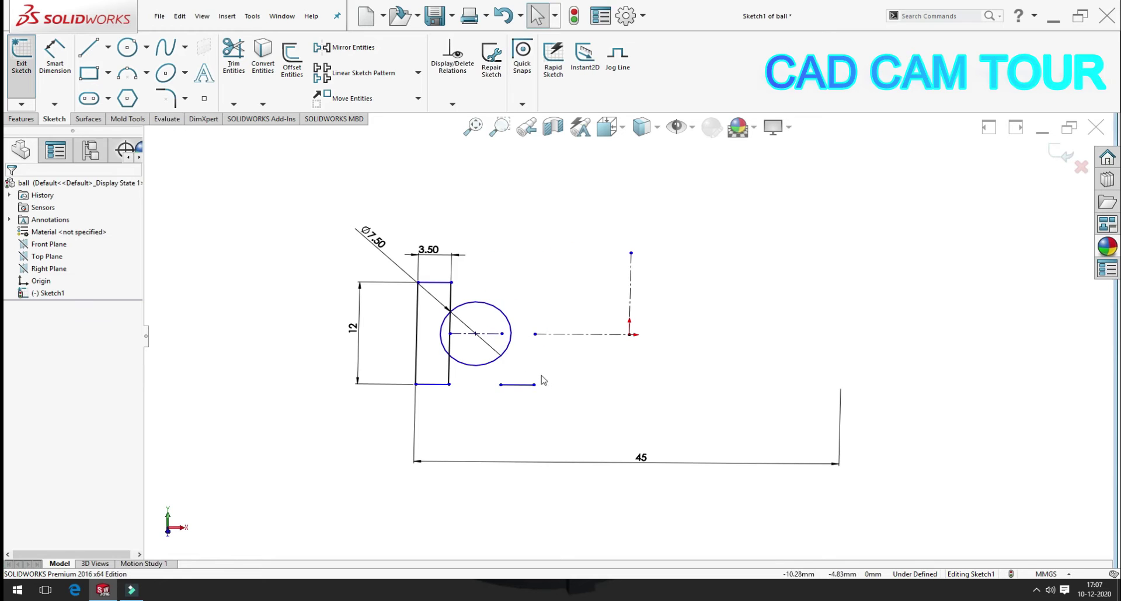
mouse_move(550, 367)
mouse_down()
mouse_move(528, 391)
mouse_move(375, 391)
mouse_up()
key(Delete)
key(Delete)
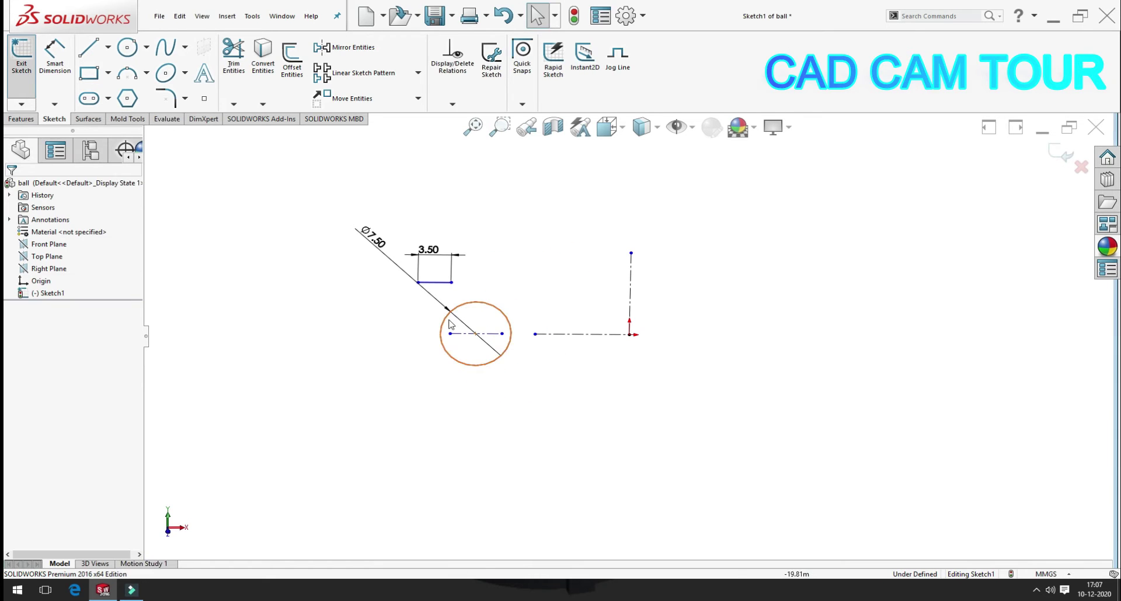
drag(476, 248, 365, 292)
key(Delete)
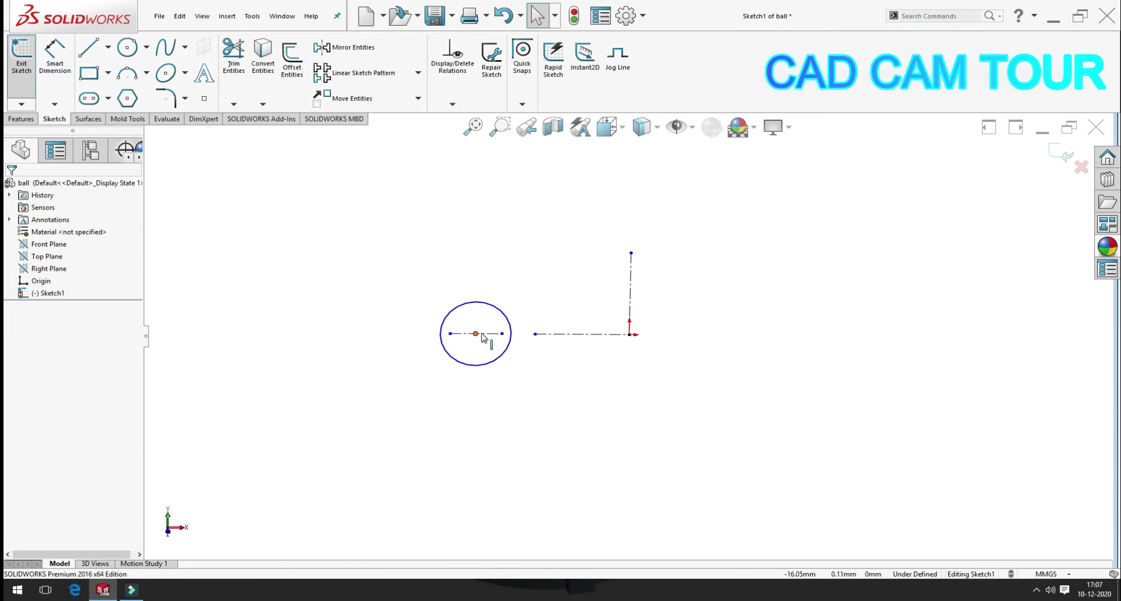
Centre the circle on the origin and dimension its diameter 7.50 mm.
drag(476, 334, 629, 334)
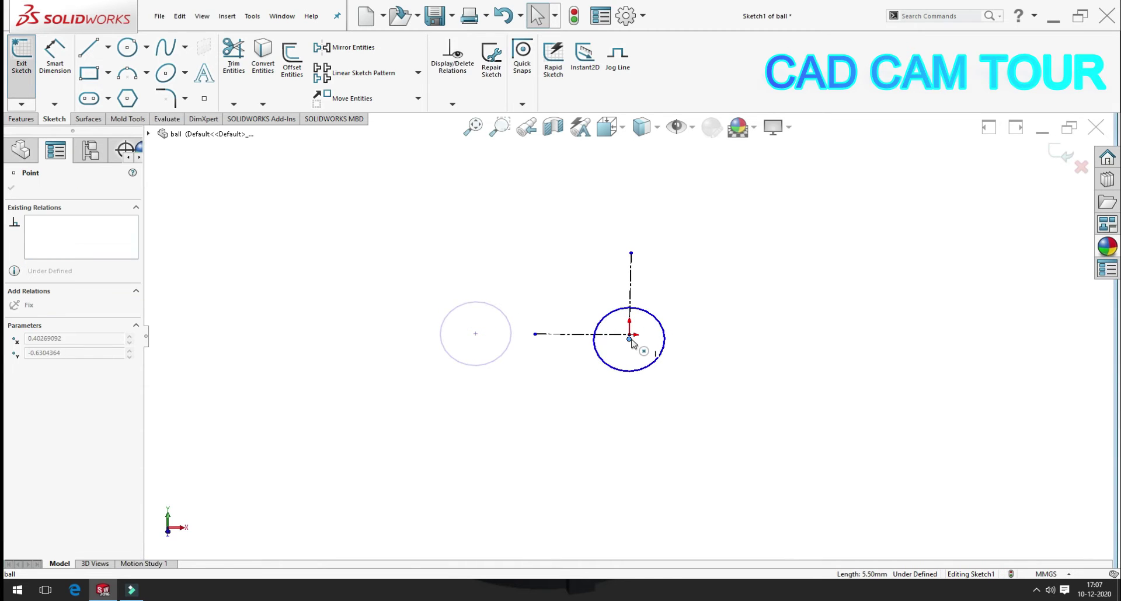
scroll(720, 345, down, 2)
scroll(720, 345, down, 2)
click(55, 55)
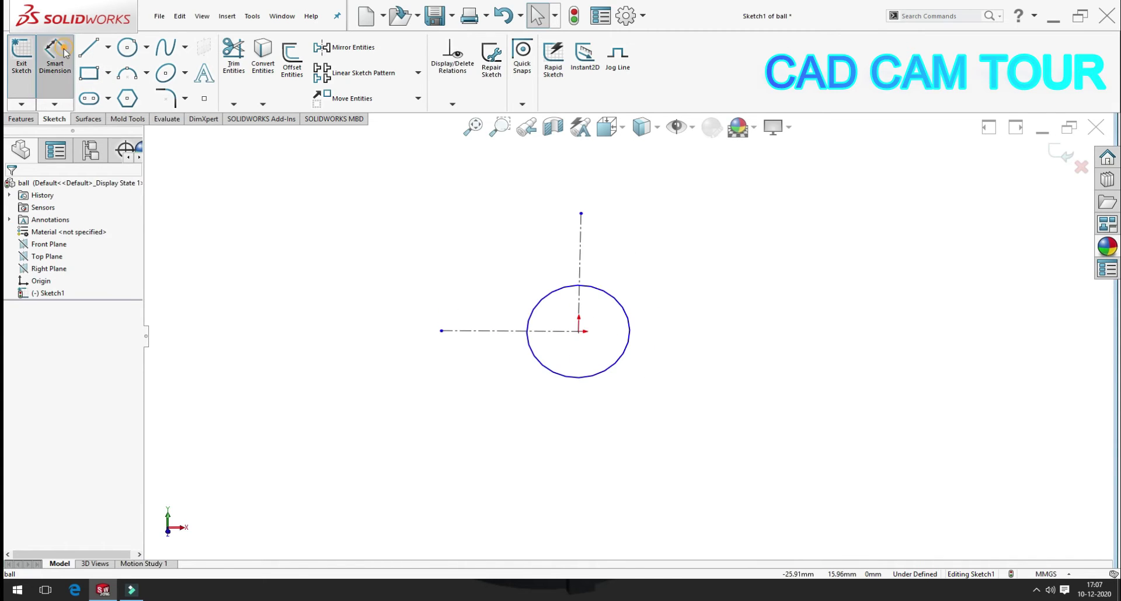
click(628, 310)
click(648, 248)
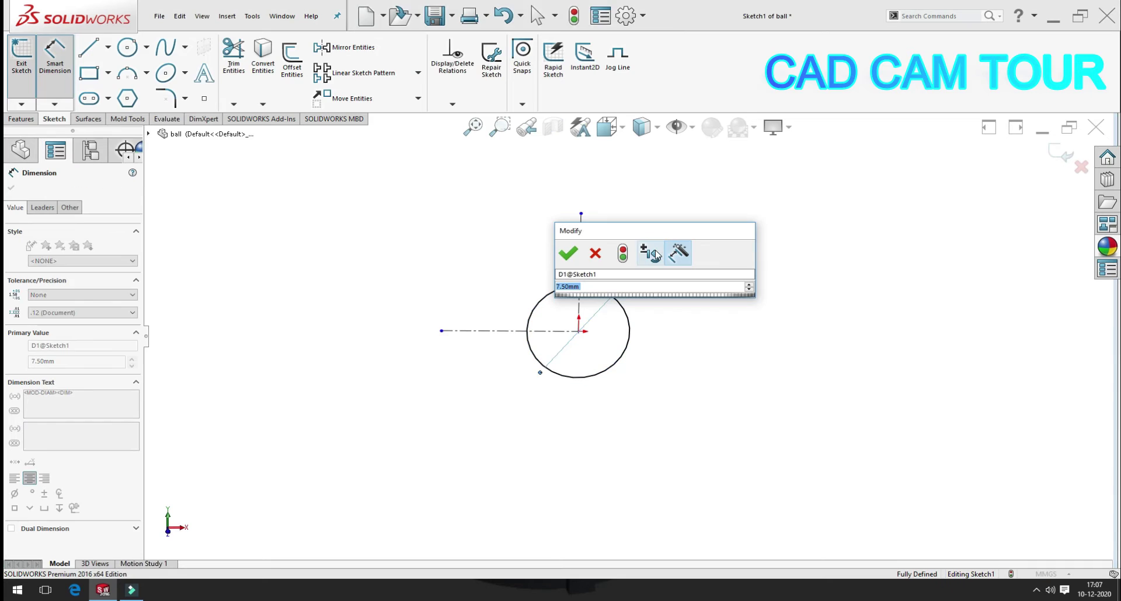
click(567, 252)
click(469, 236)
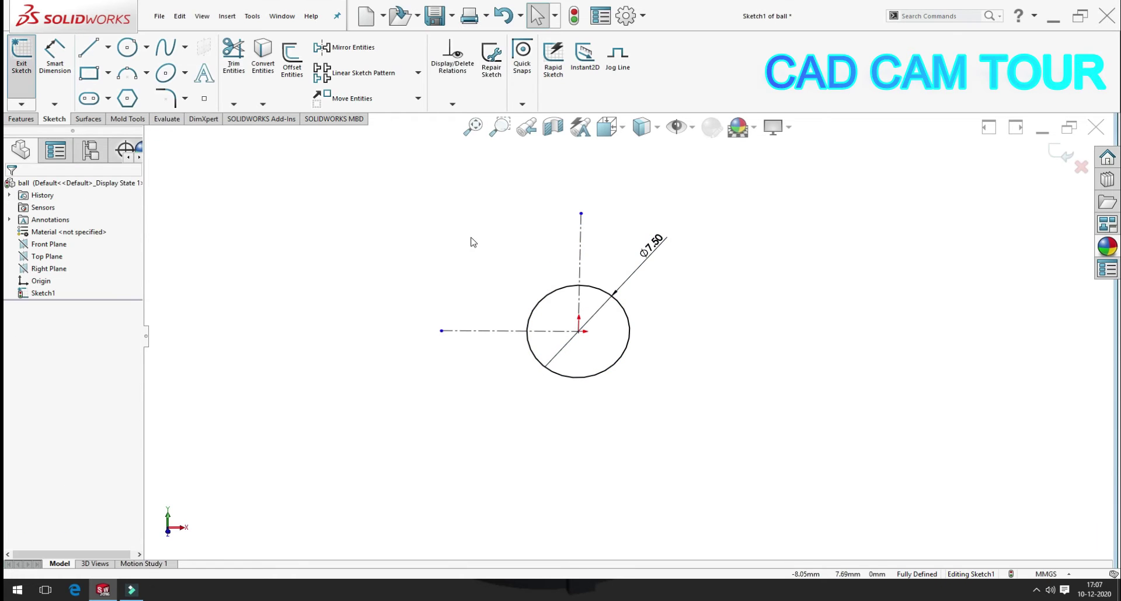
key(ctrl+1)
Draw a horizontal diameter line across the circle and trim away its lower half.
click(101, 52)
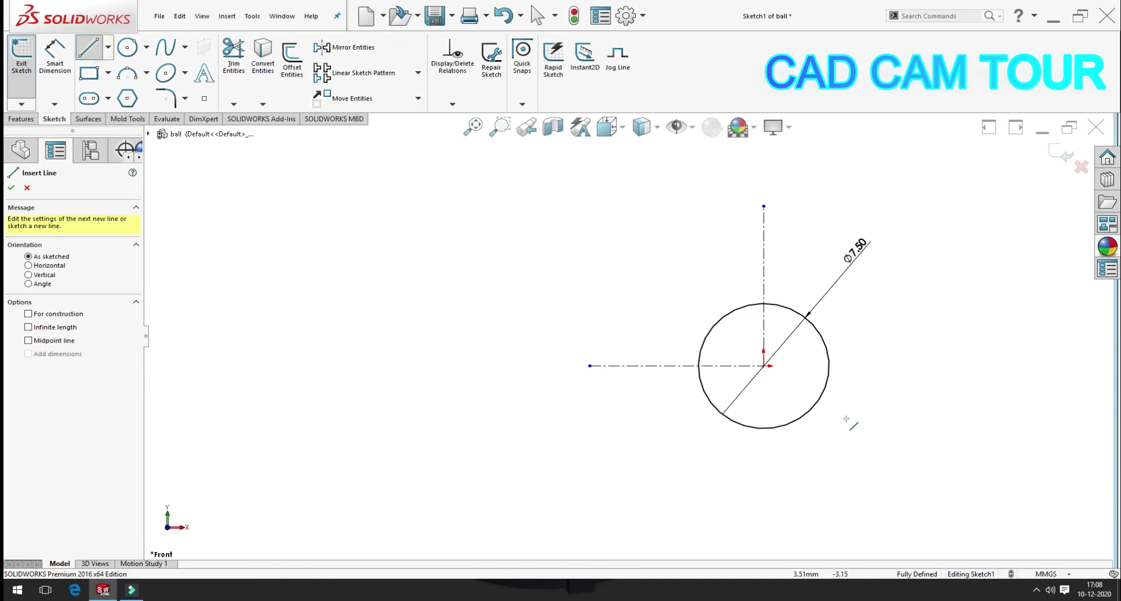
scroll(768, 403, down, 5)
click(470, 298)
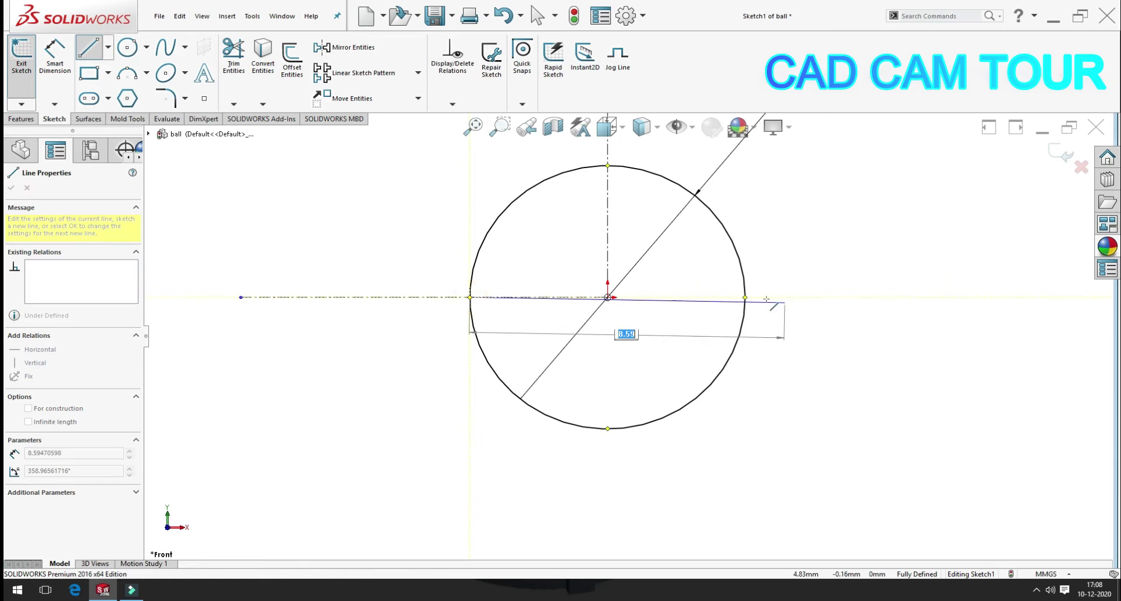
click(745, 298)
key(Escape)
click(245, 74)
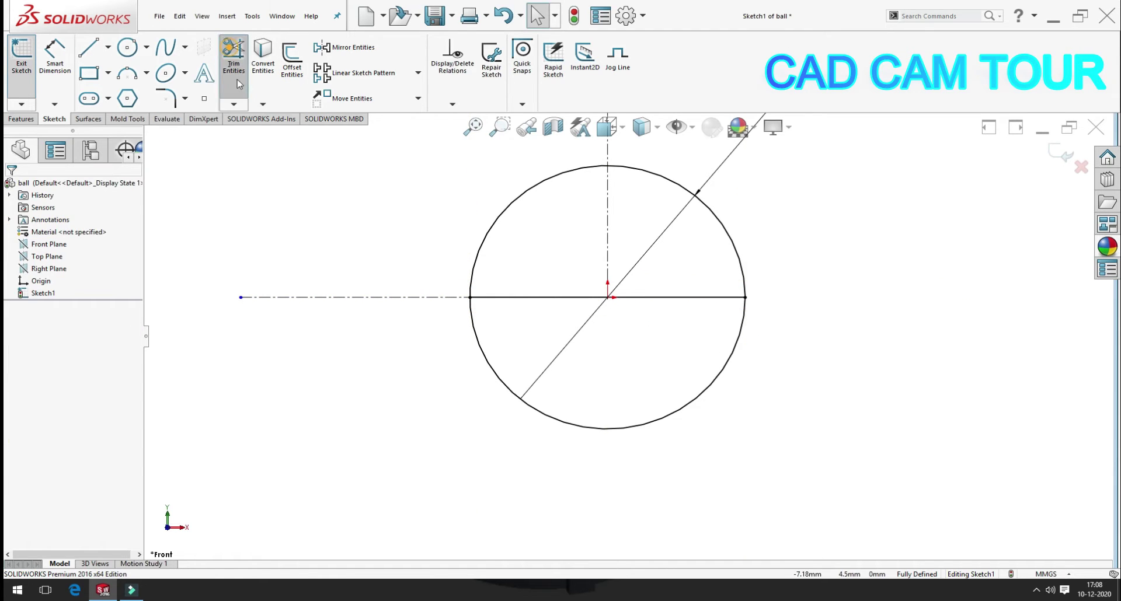
drag(516, 466, 703, 408)
key(Escape)
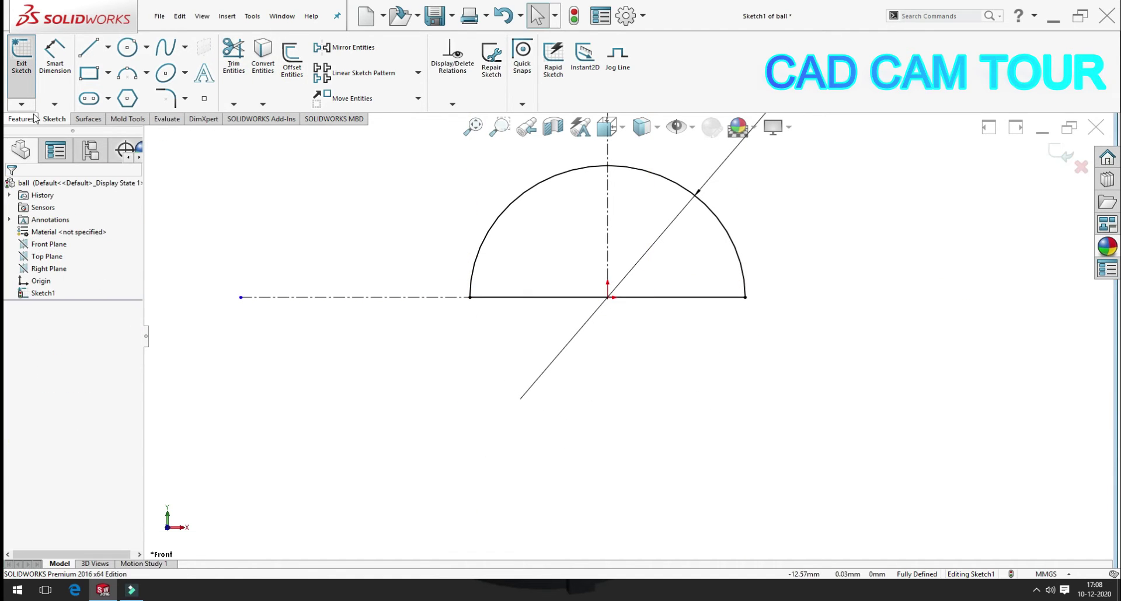
Revolve the half-circle about the diameter line into a solid Ø7.50 ball.
click(28, 119)
click(60, 55)
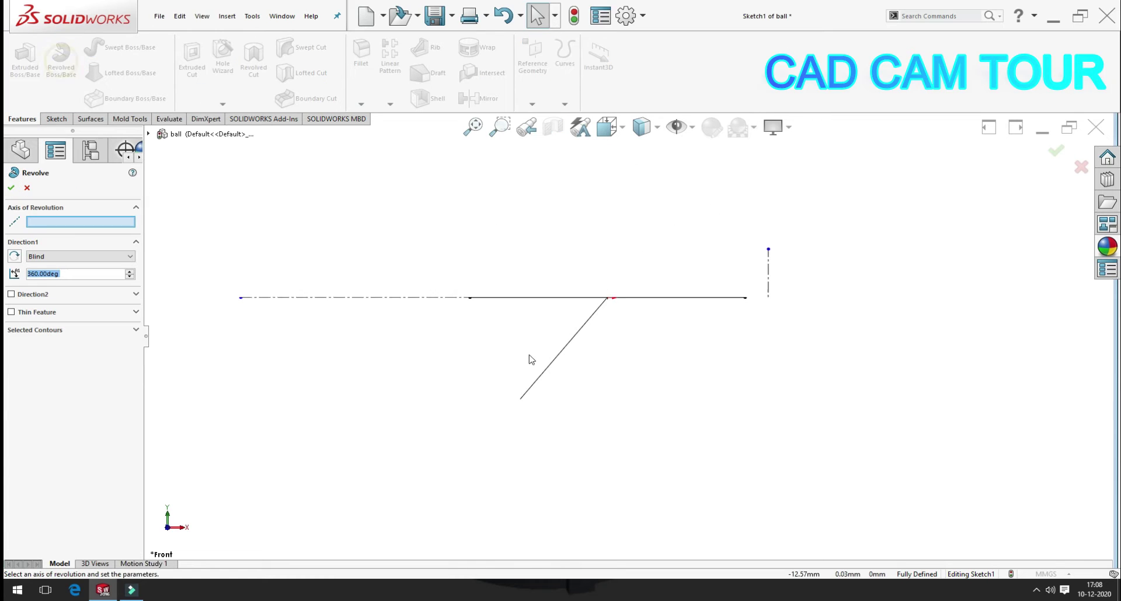
click(729, 394)
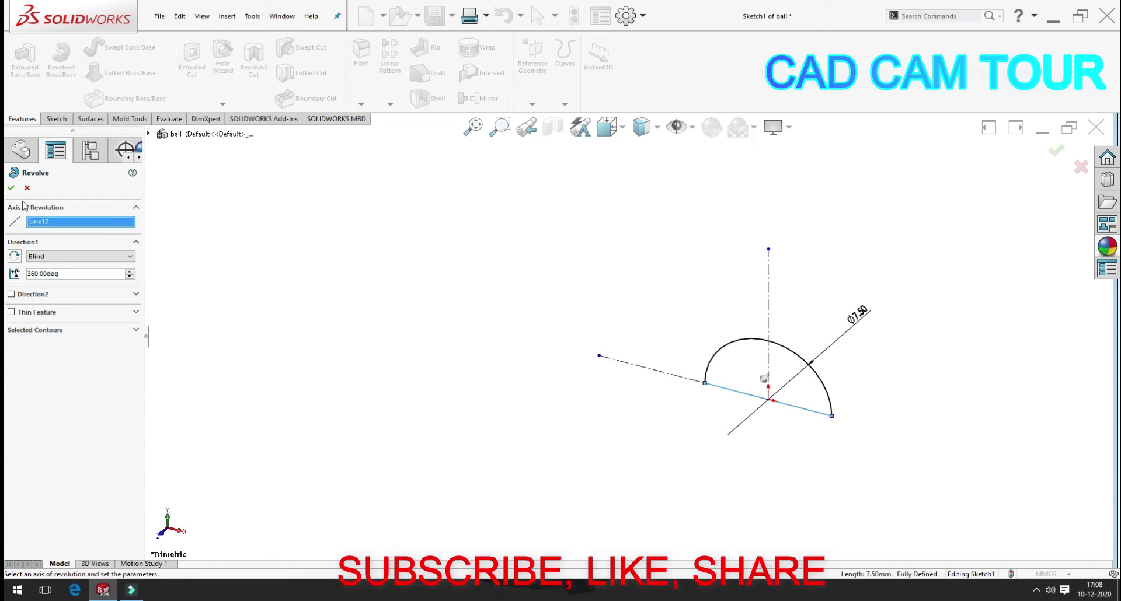
click(11, 188)
scroll(625, 338, up, 2)
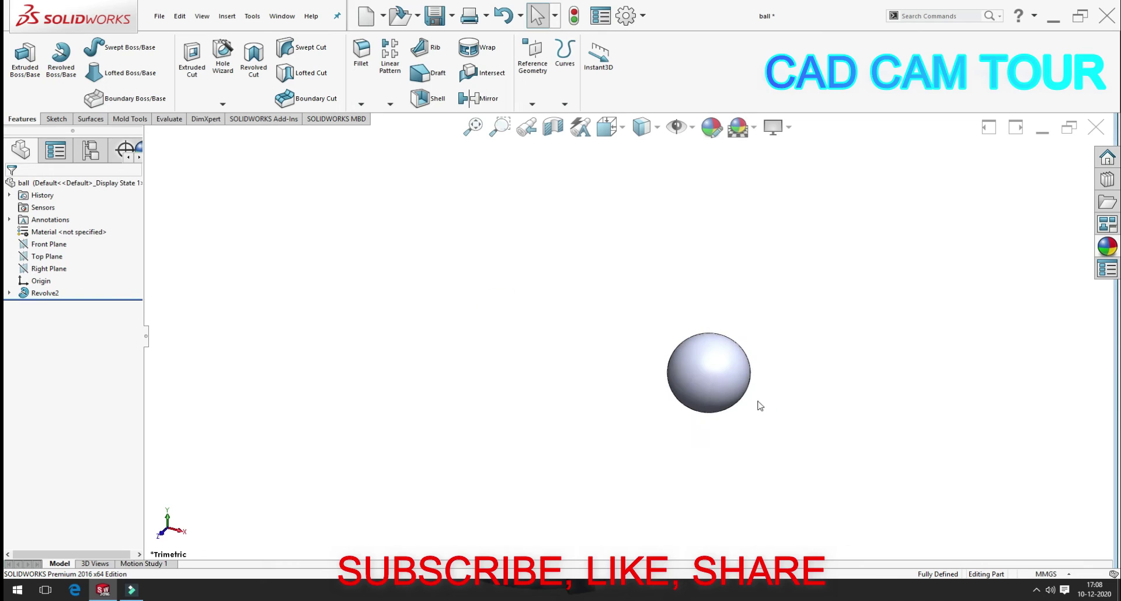
scroll(753, 397, down, 4)
Save the ball part and close its window.
click(435, 18)
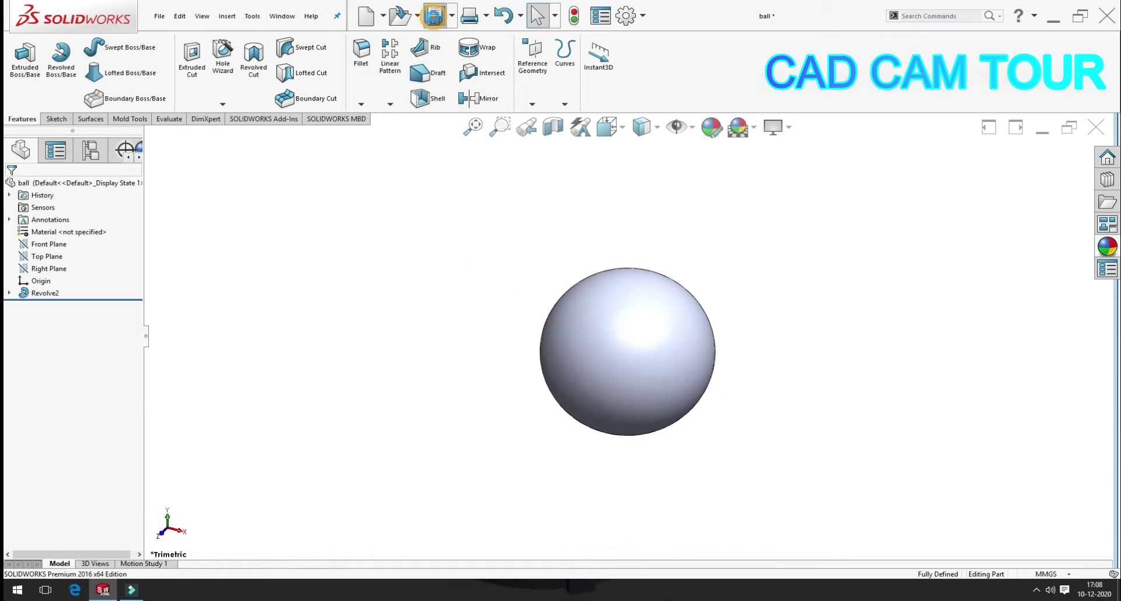
scroll(776, 337, down, 1)
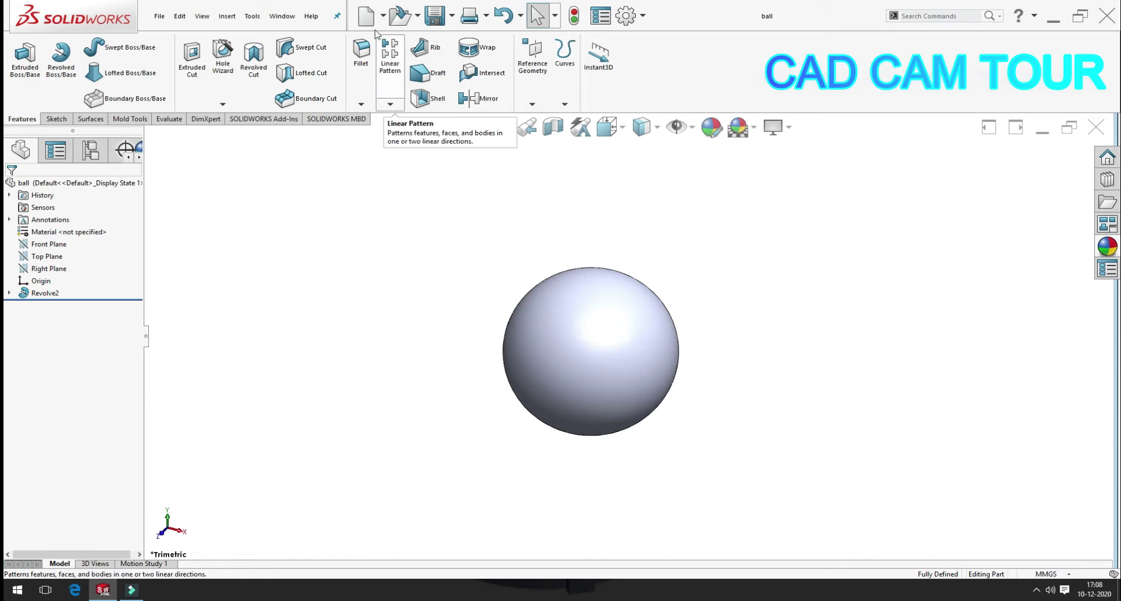
click(1093, 128)
Open the 'inner' part file.
click(316, 15)
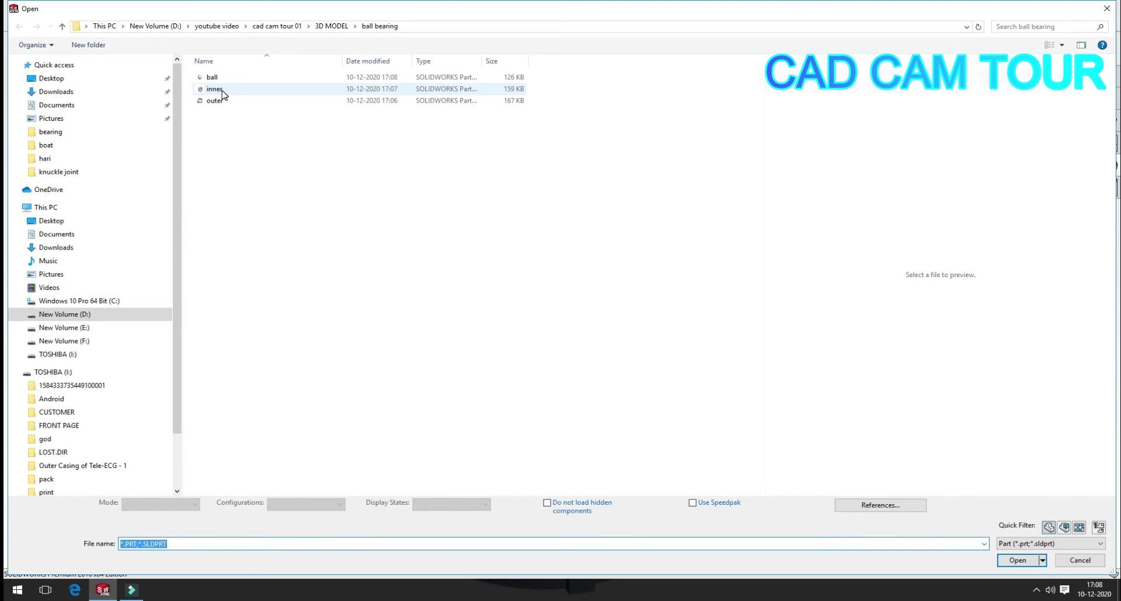
click(215, 89)
click(1017, 560)
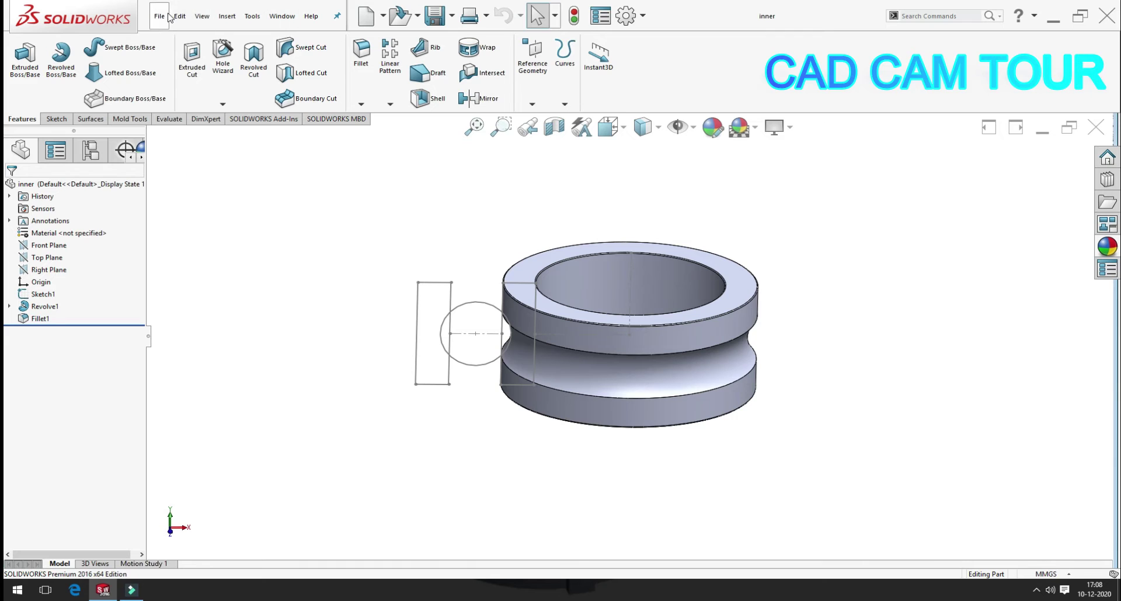
Save the inner part under the new name 'ring'.
click(169, 18)
click(201, 146)
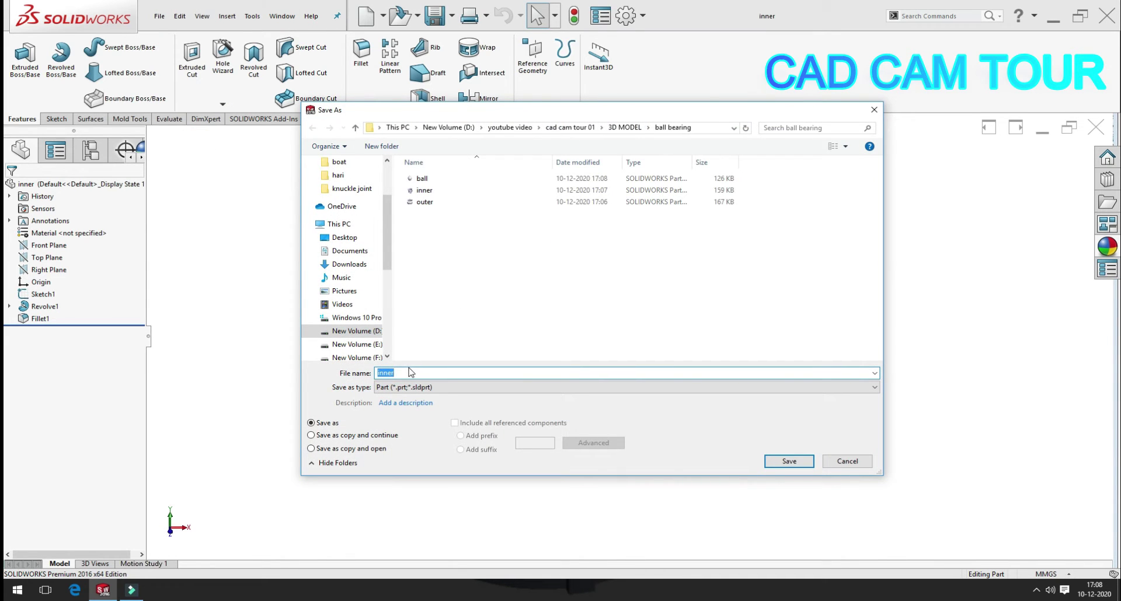
key(Return)
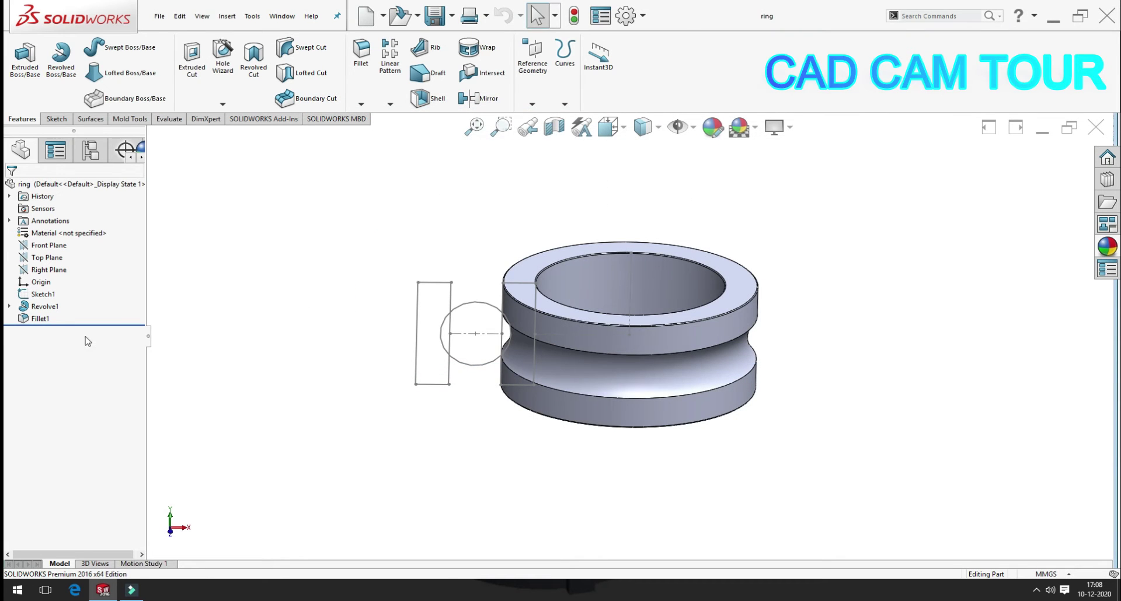
Delete Fillet1, Revolve1 and Sketch2, then select Front Plane.
click(44, 319)
key(Delete)
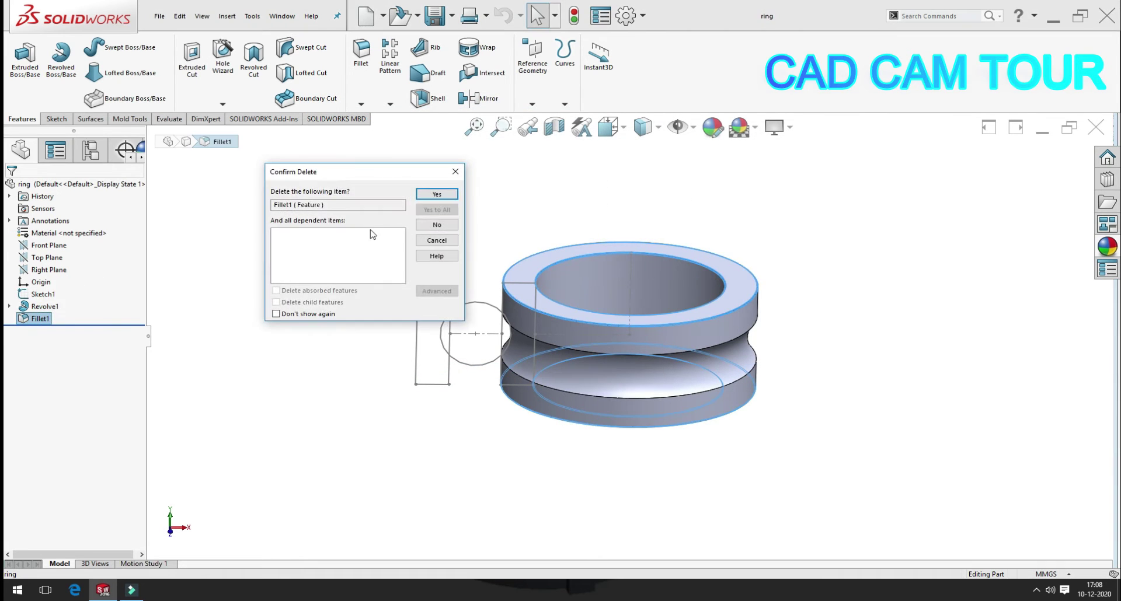
click(441, 197)
click(44, 306)
key(Delete)
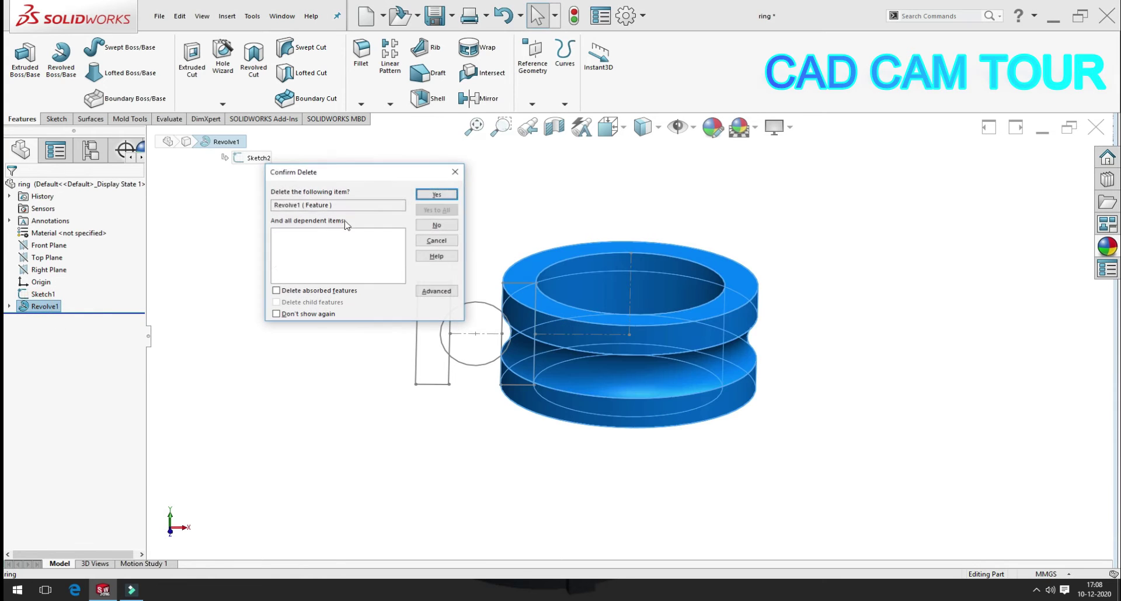
click(437, 193)
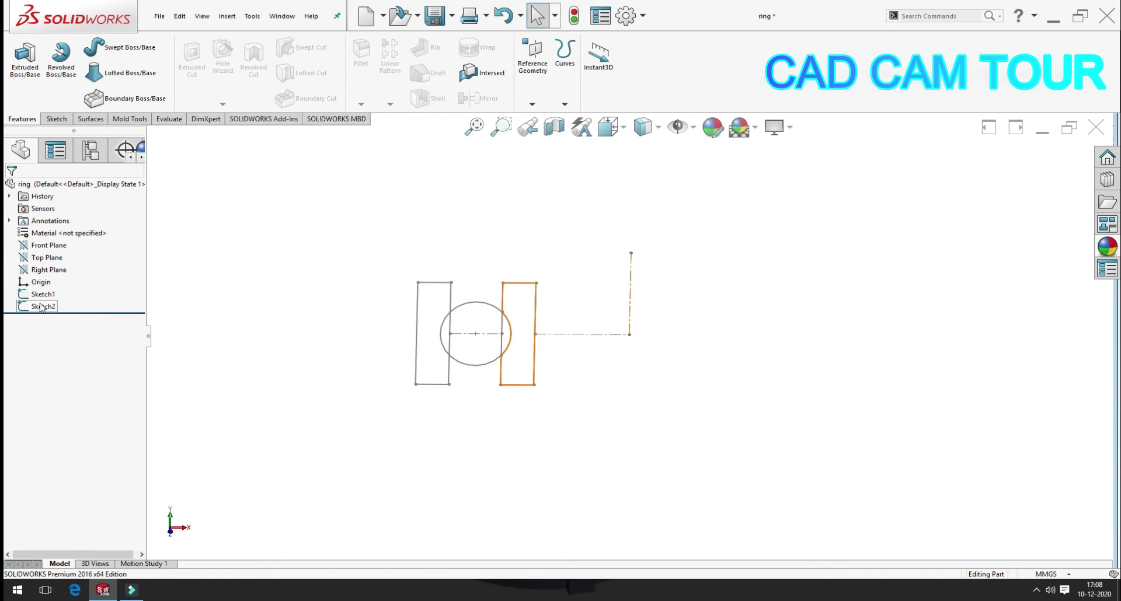
key(Delete)
click(437, 192)
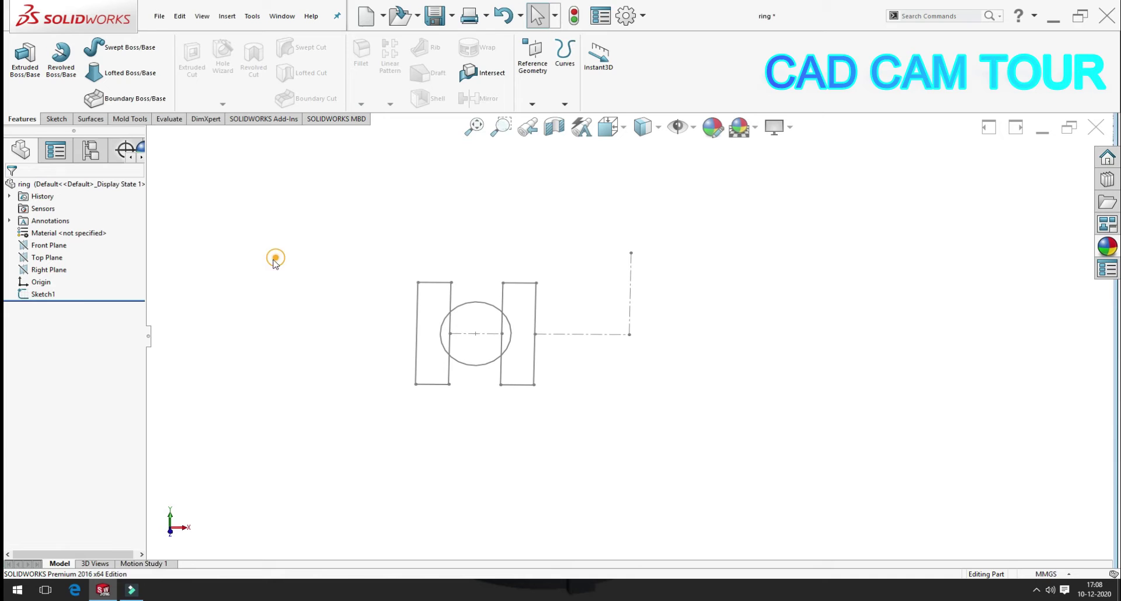
click(48, 245)
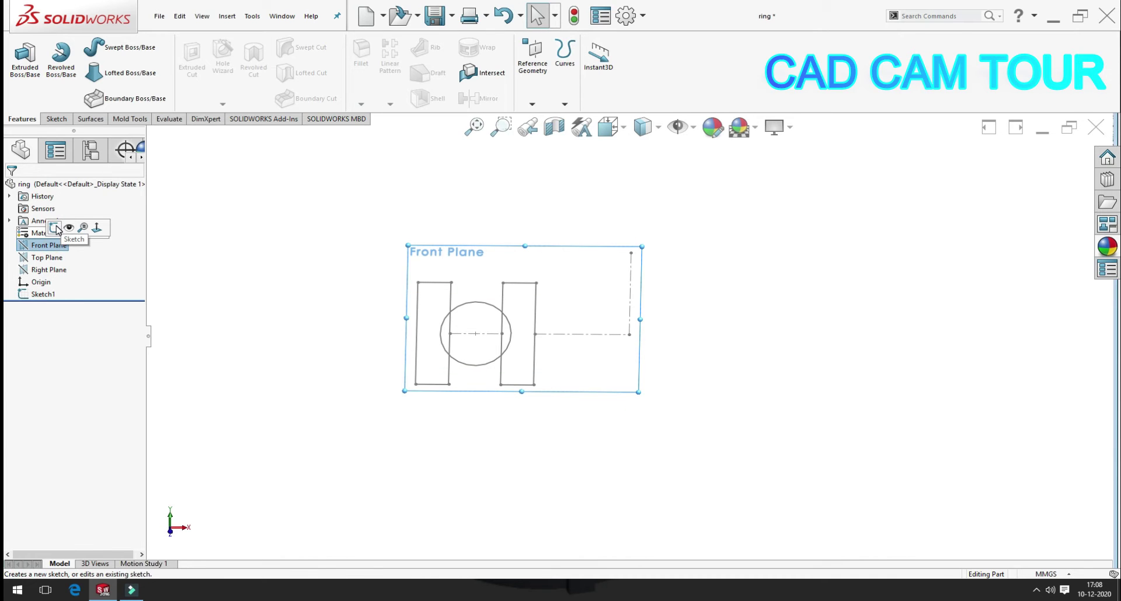
Sketch on Front Plane and convert Sketch1's Ø7.50 ball circle into it.
click(55, 228)
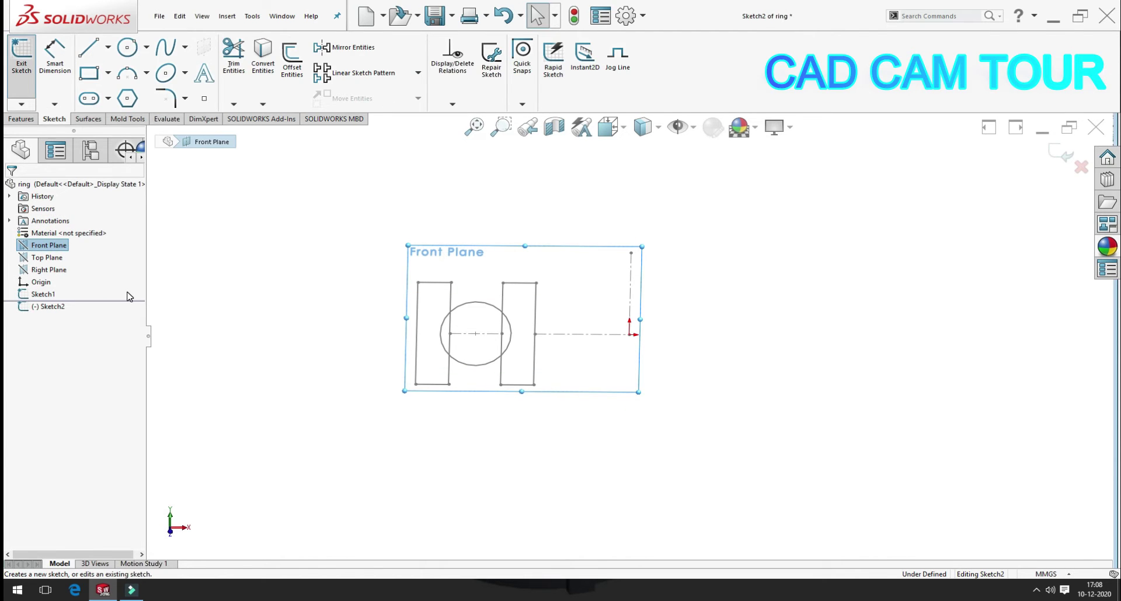
scroll(455, 327, down, 3)
scroll(583, 350, up, 2)
scroll(893, 350, down, 1)
scroll(853, 388, down, 1)
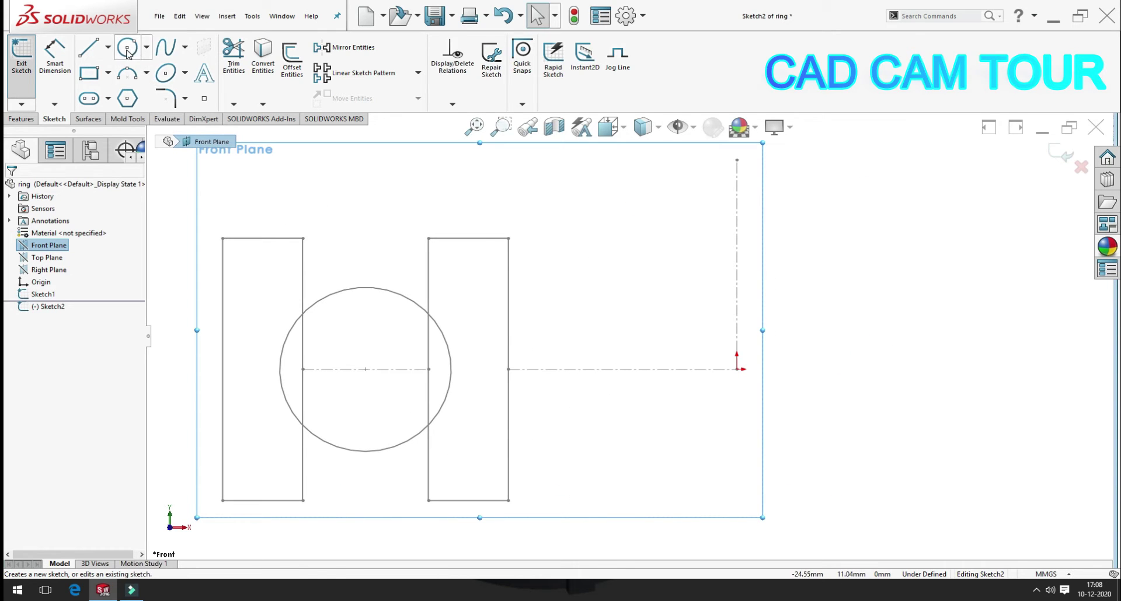
click(366, 288)
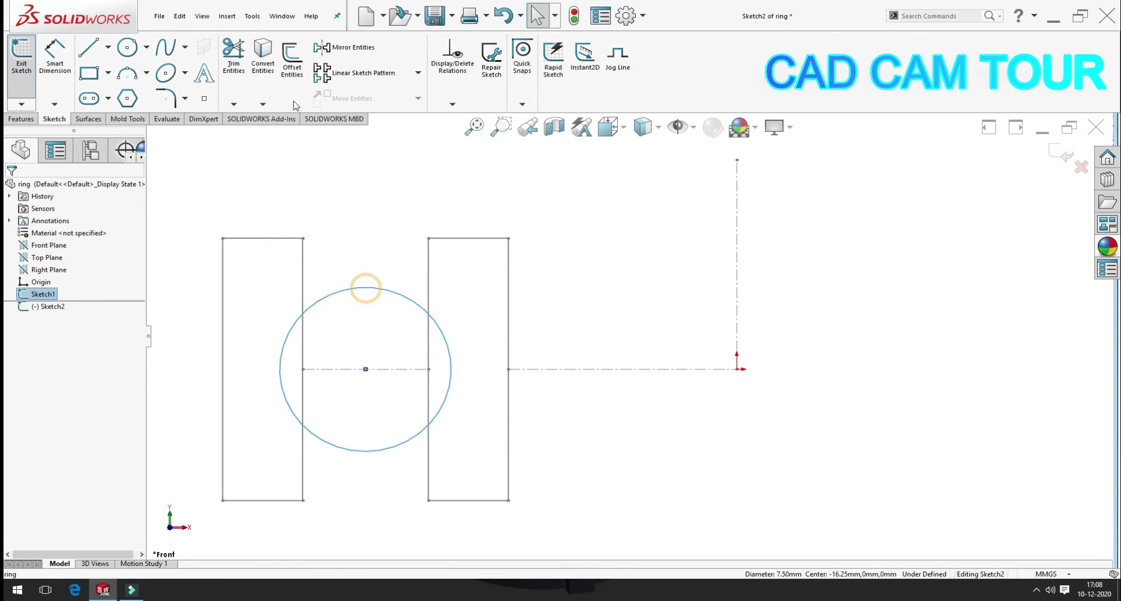
click(262, 55)
Offset the copied circle 0.5 mm outward.
click(294, 87)
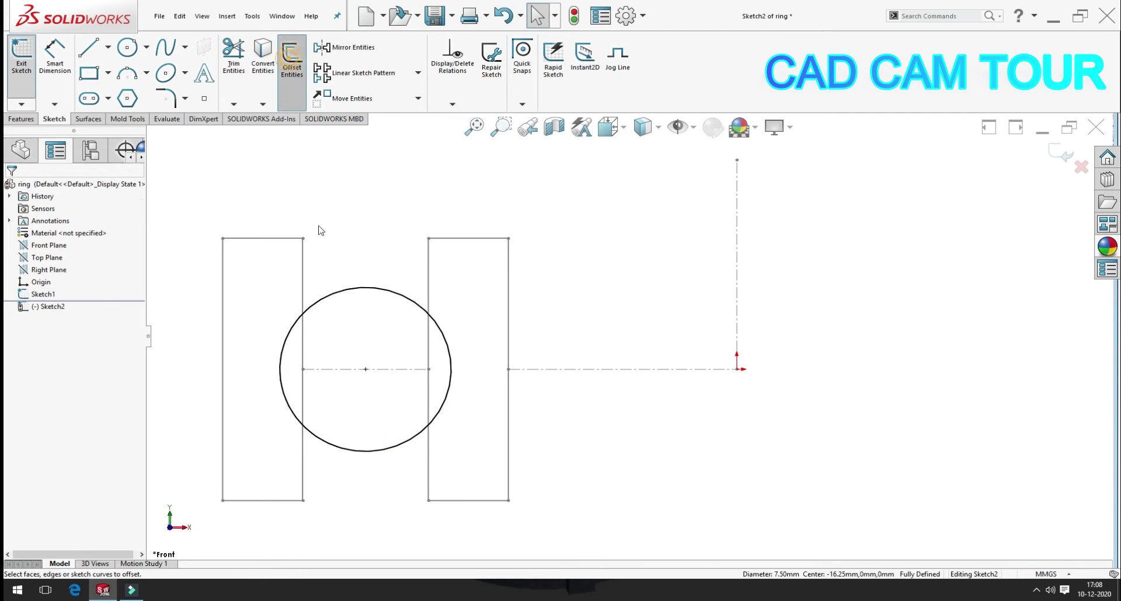
click(382, 292)
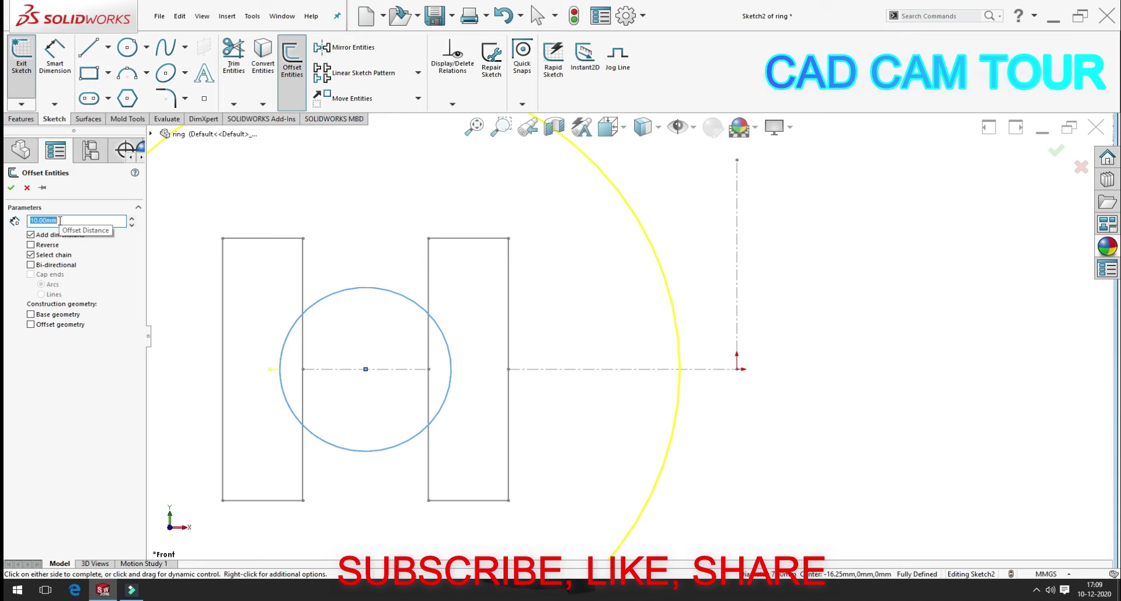
text(0.5)
key(Return)
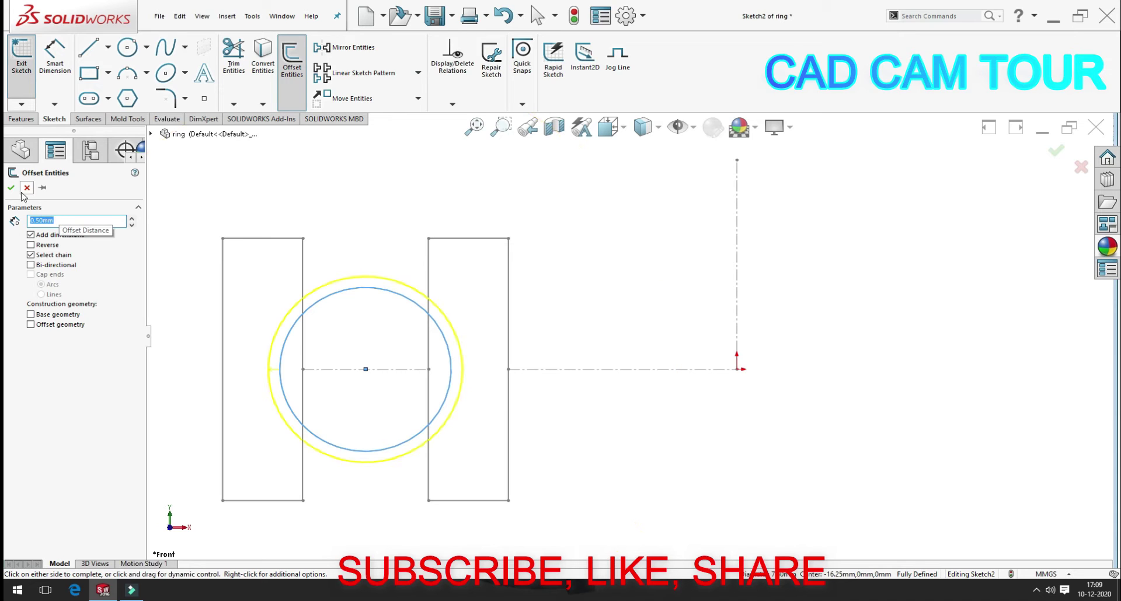
click(11, 187)
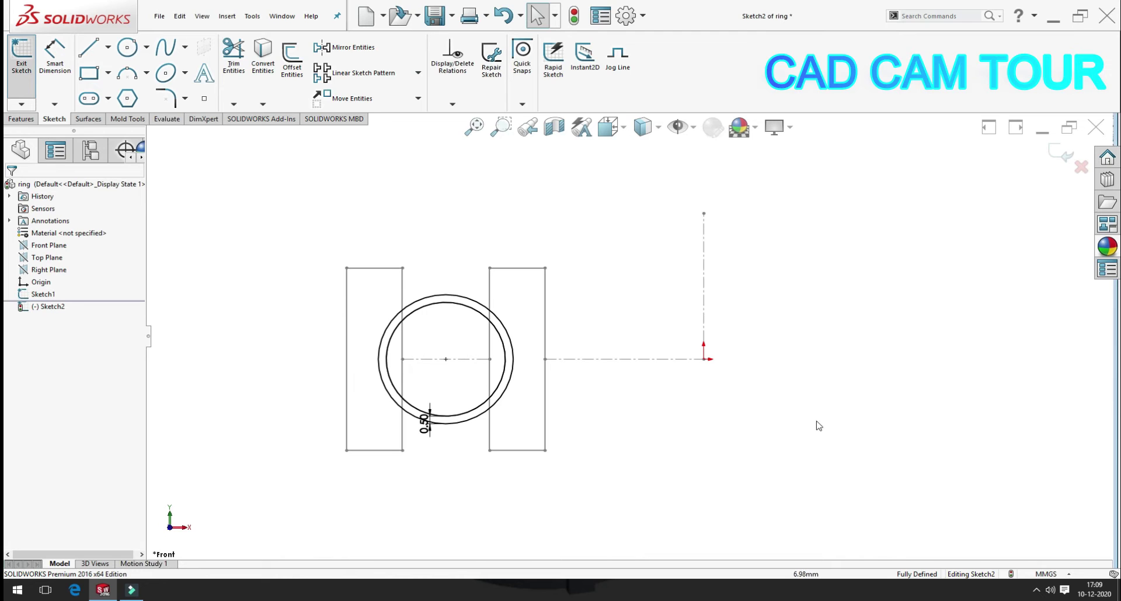
Draw a horizontal line across both circles and trim away the lower halves.
click(91, 48)
click(378, 358)
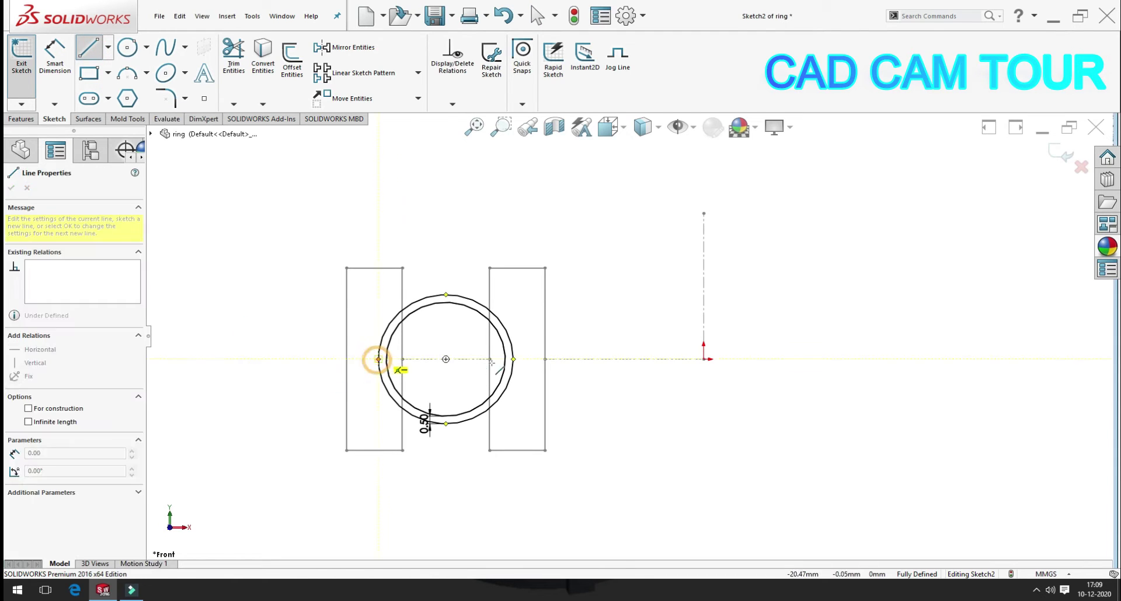
click(514, 359)
key(Escape)
click(233, 56)
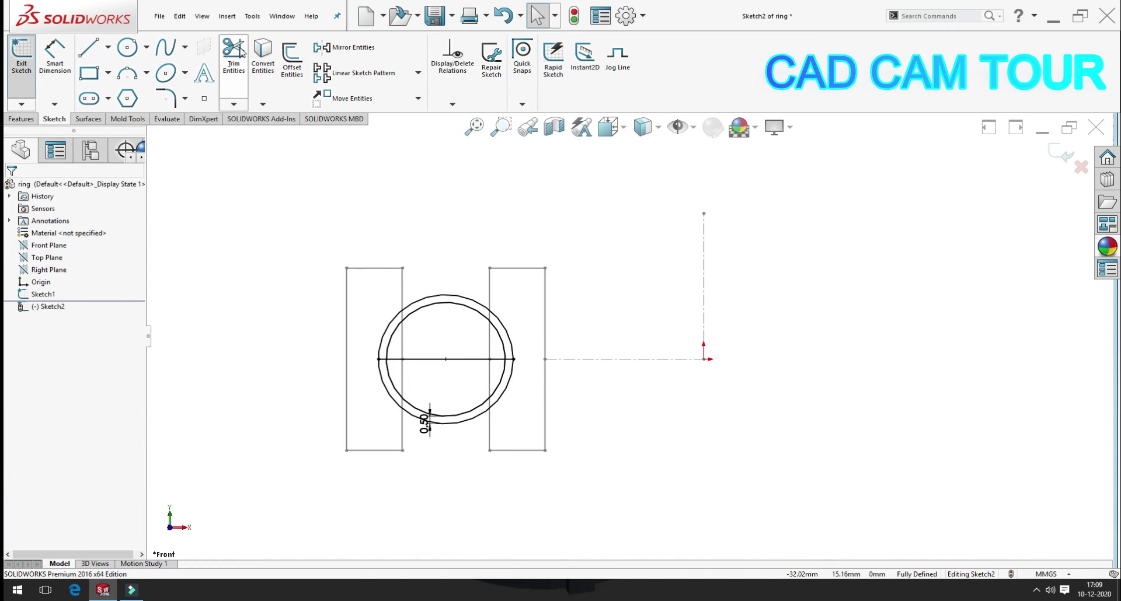
drag(373, 429, 466, 375)
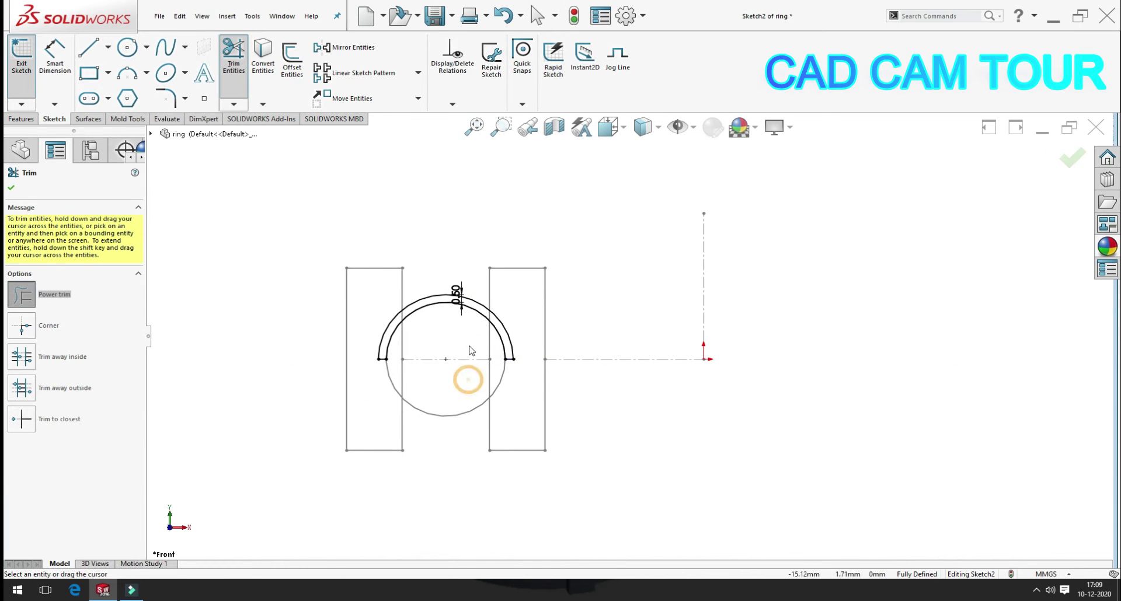
key(Escape)
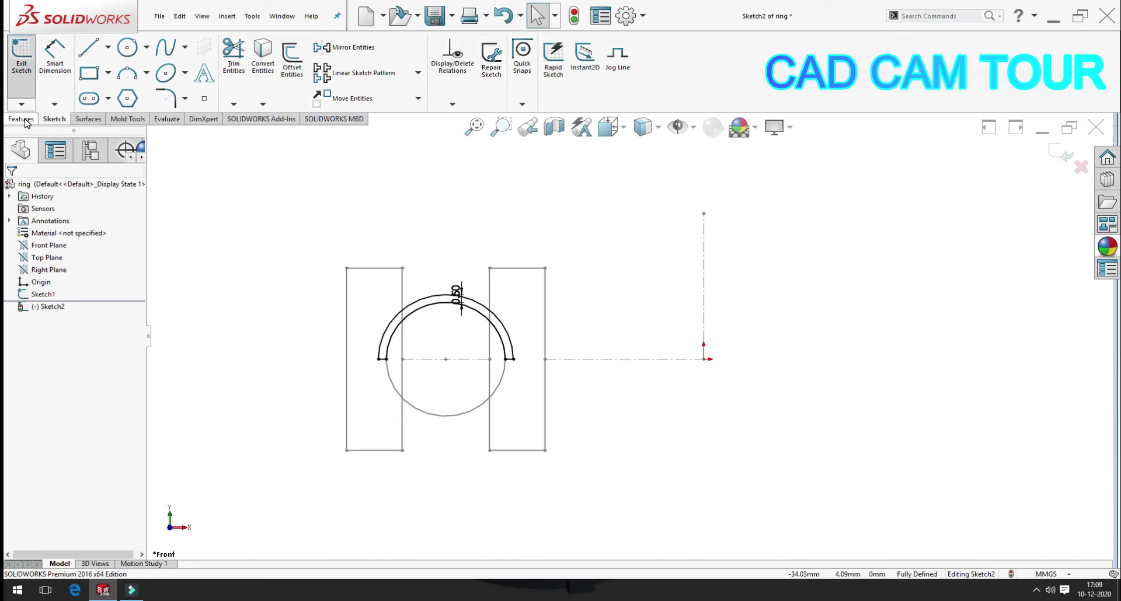
click(25, 119)
Revolve the half-ring 180° mid-plane about the horizontal centre line into a dome.
click(61, 58)
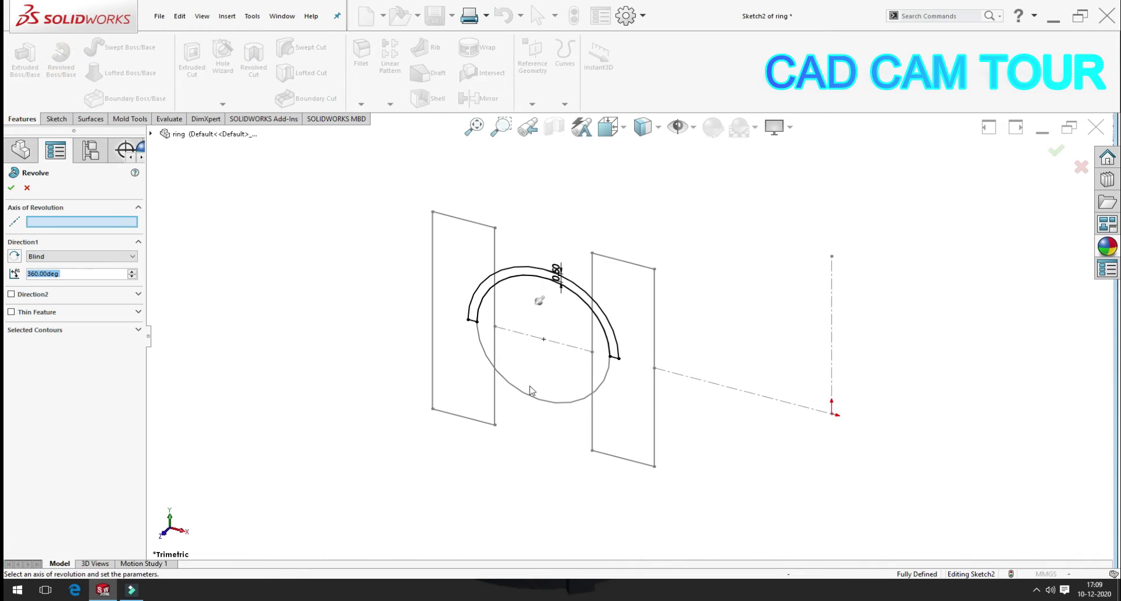
click(561, 346)
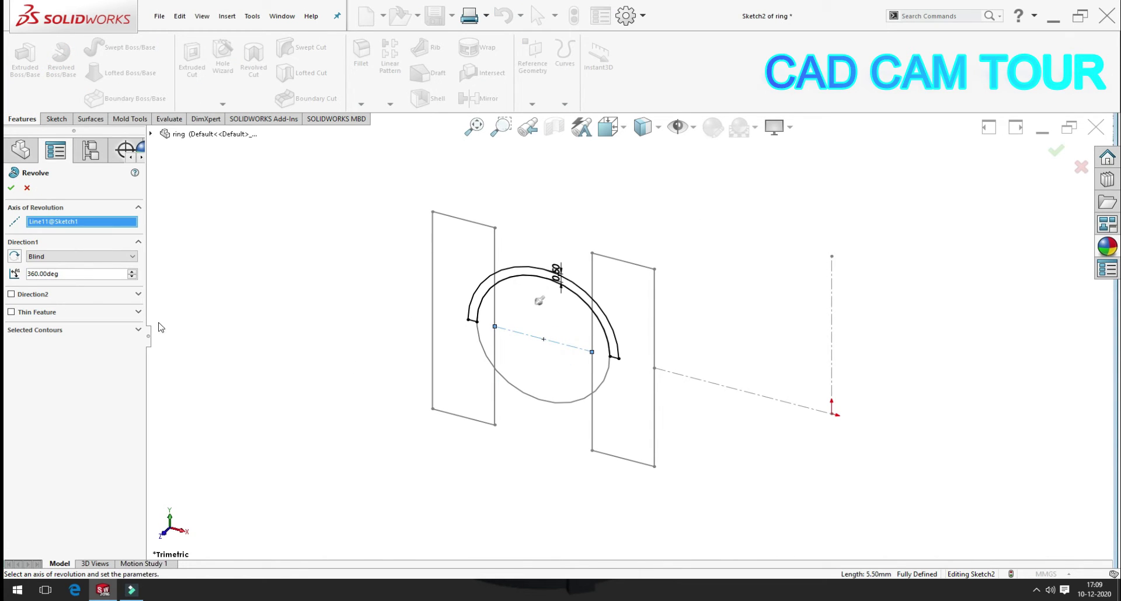
click(73, 257)
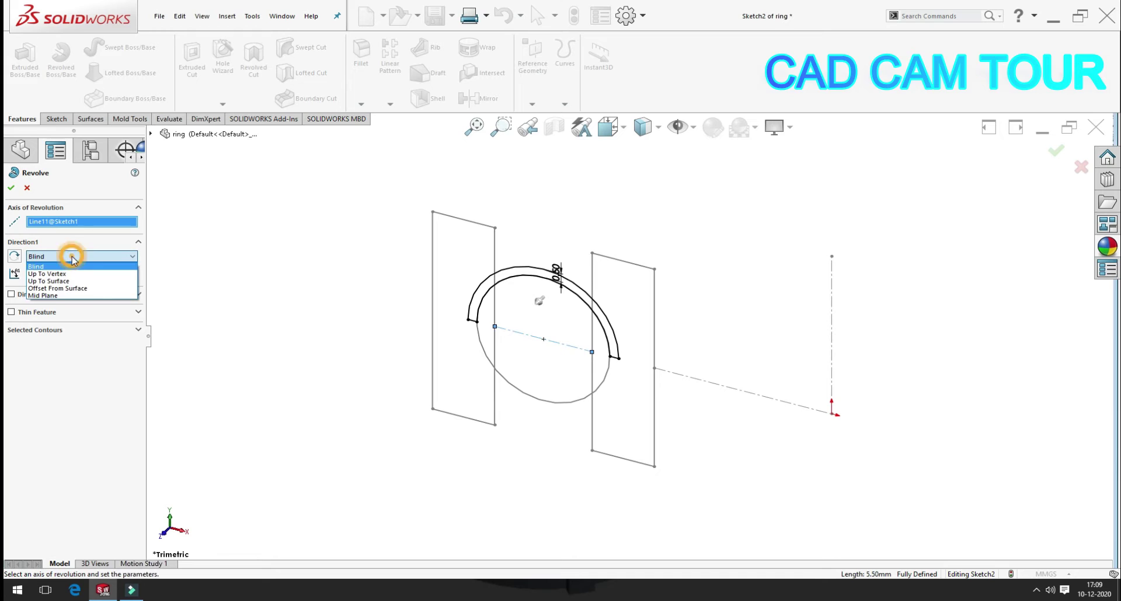
click(55, 295)
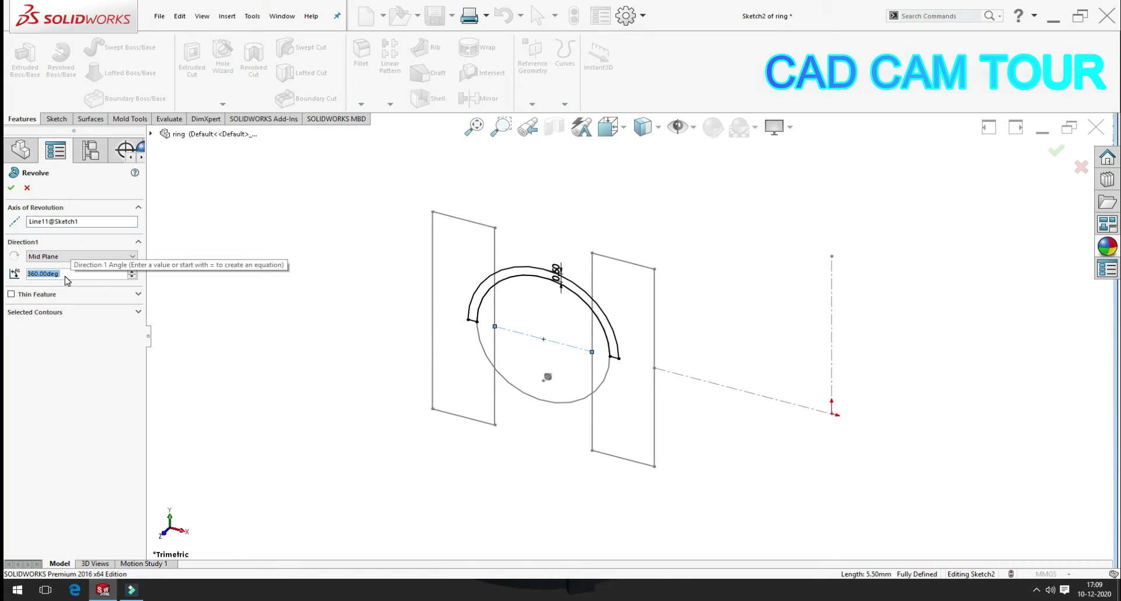
text(180)
key(Return)
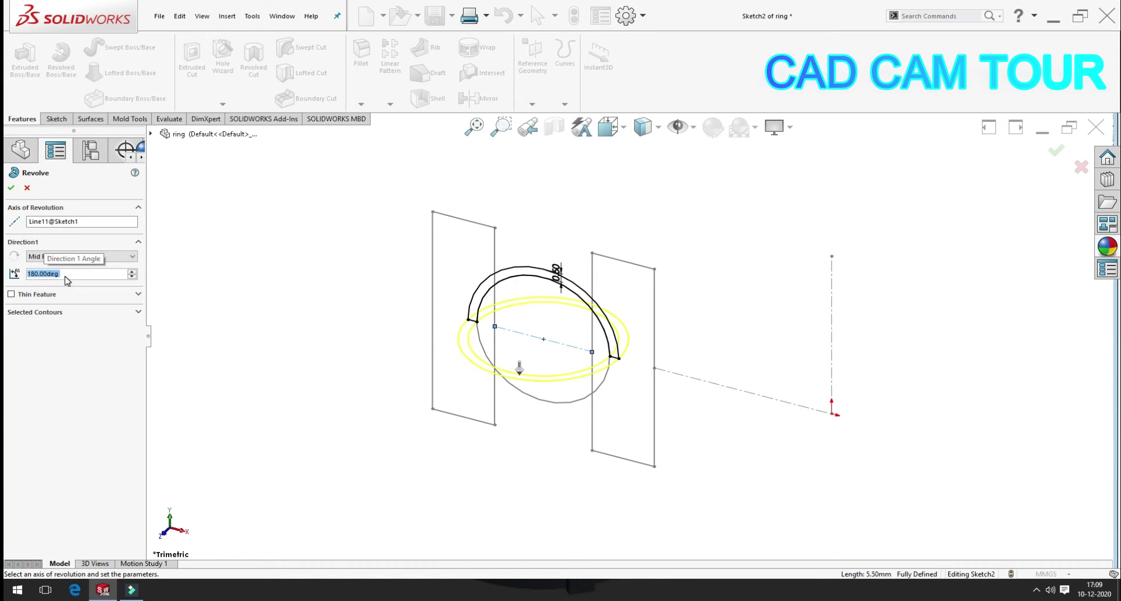
click(11, 188)
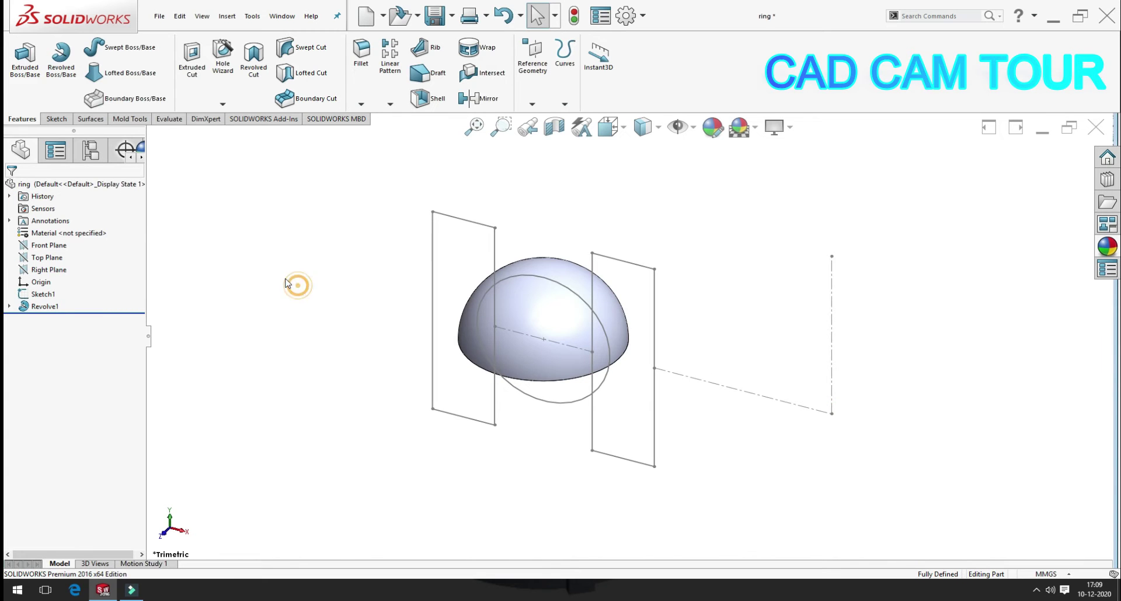
mouse_move(745, 360)
middle_down()
mouse_move(593, 333)
mouse_move(646, 163)
mouse_move(613, 325)
middle_up()
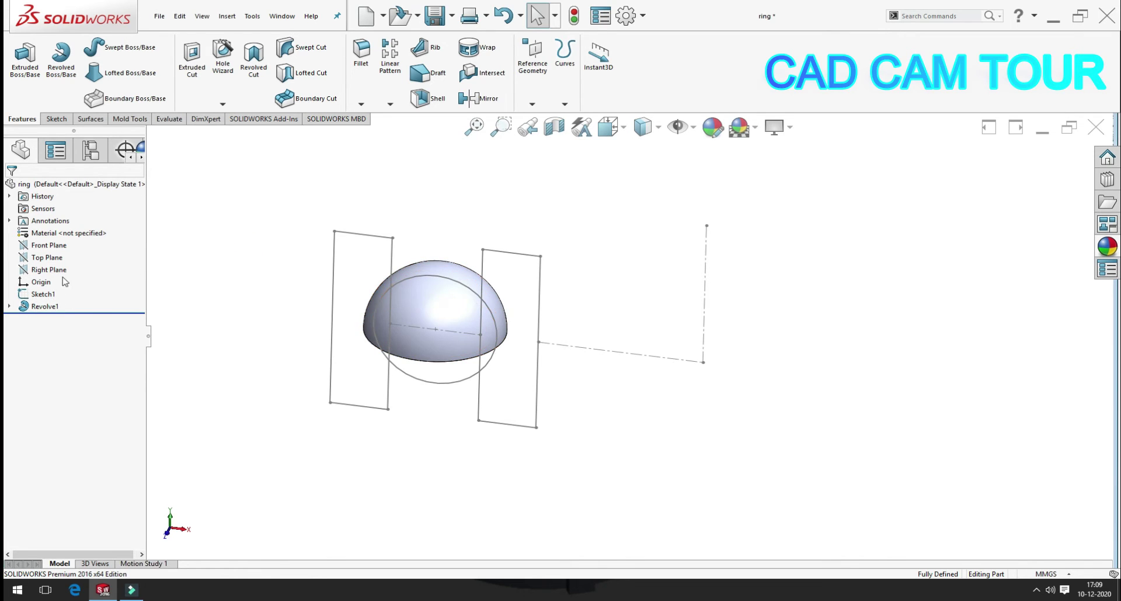
Sketch two concentric circles centred on the origin on the Top Plane.
click(45, 258)
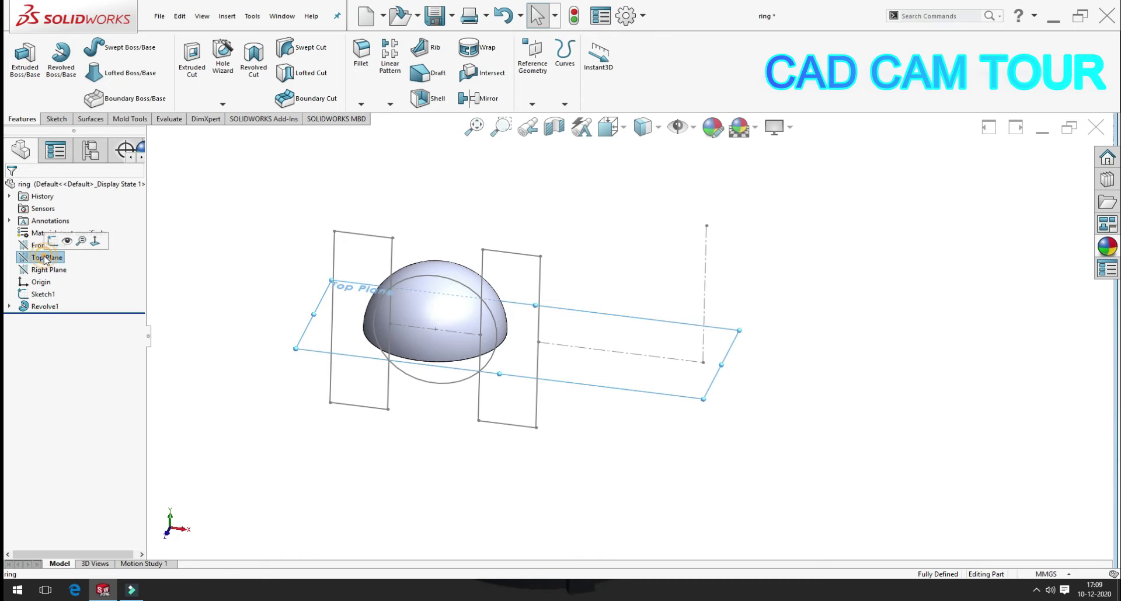
click(52, 236)
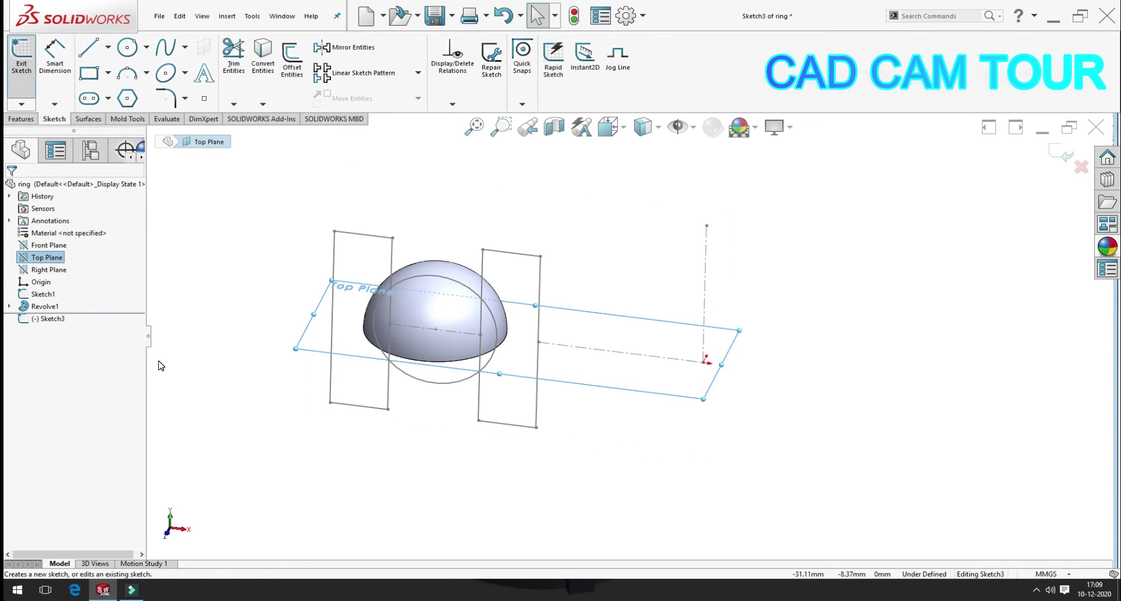
click(128, 48)
click(883, 335)
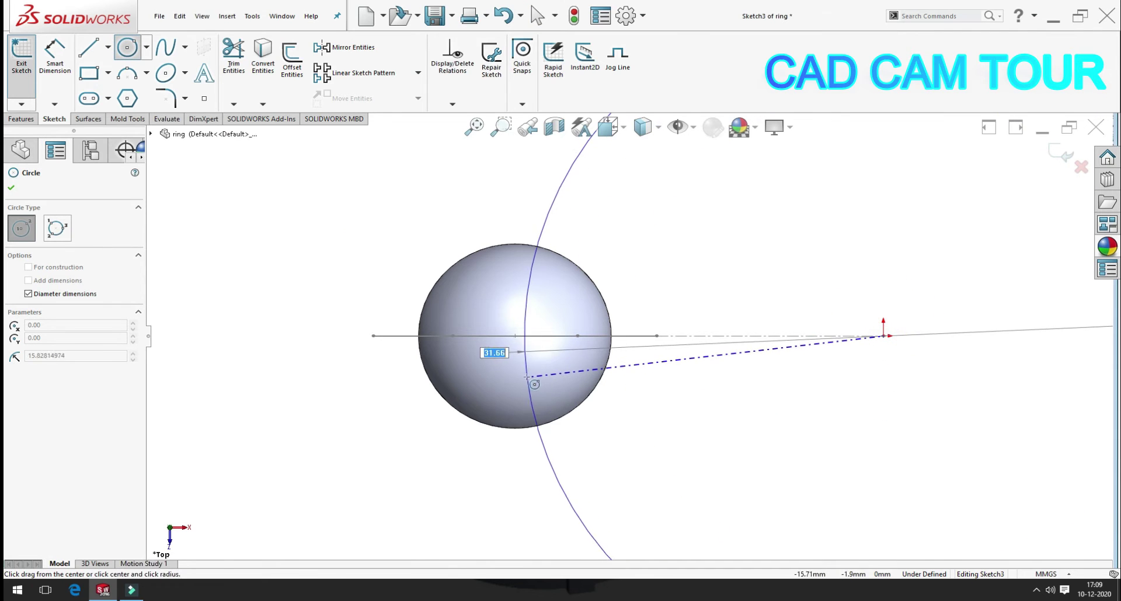
click(496, 356)
scroll(627, 335, up, 2)
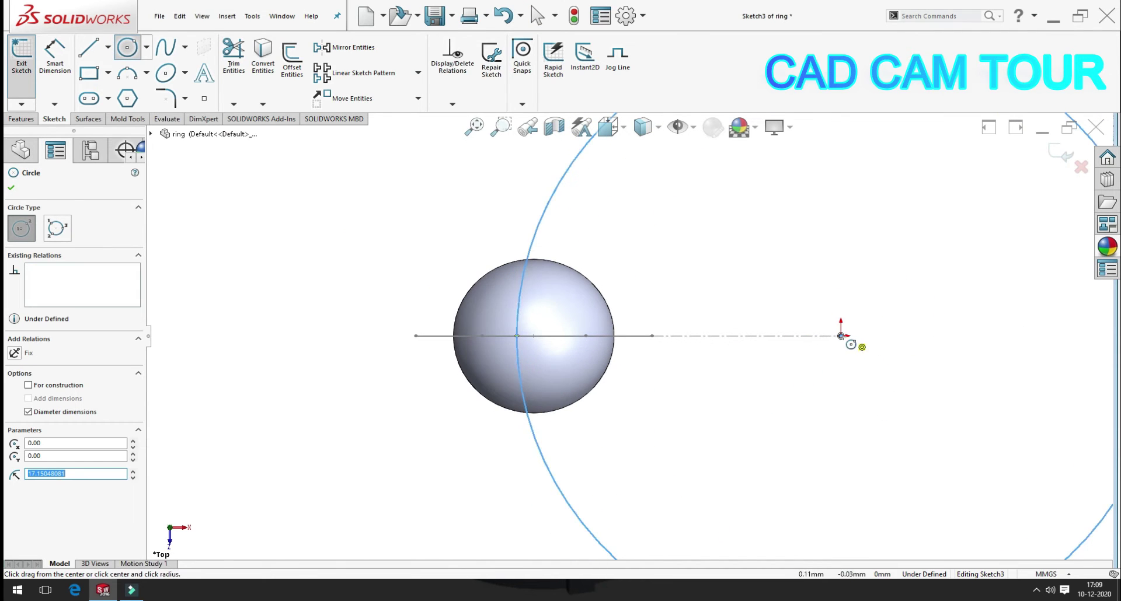
click(779, 373)
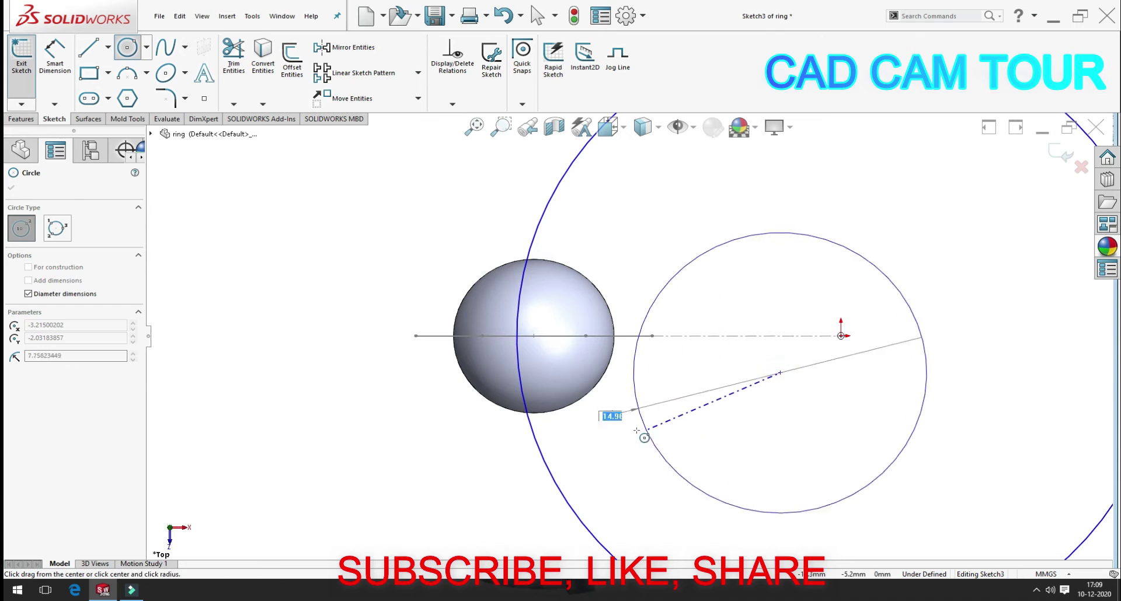
click(583, 458)
key(Escape)
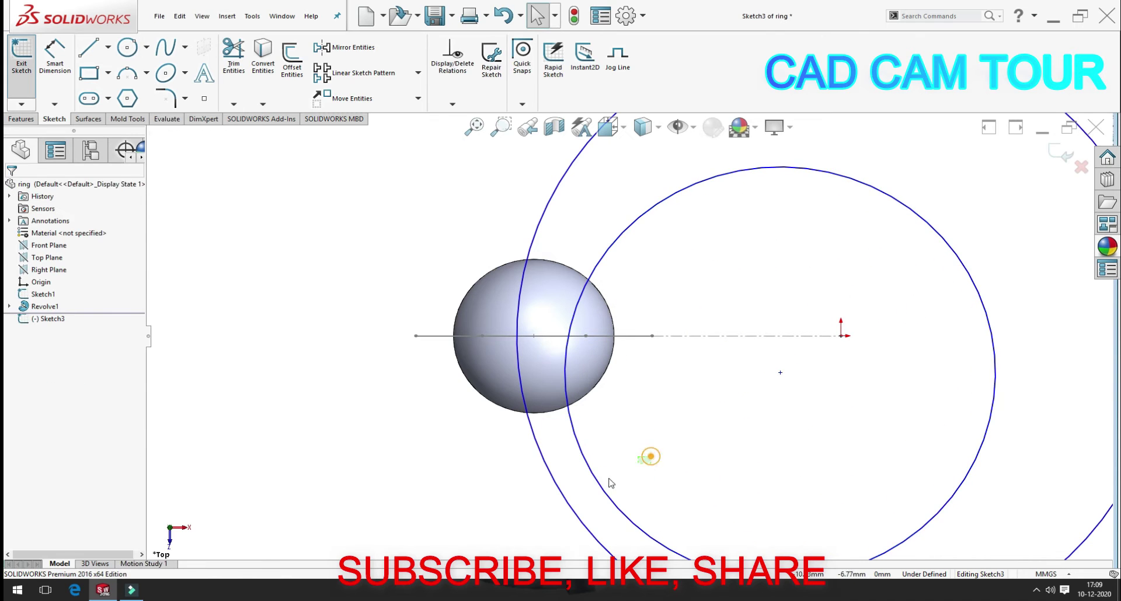
drag(610, 483, 355, 506)
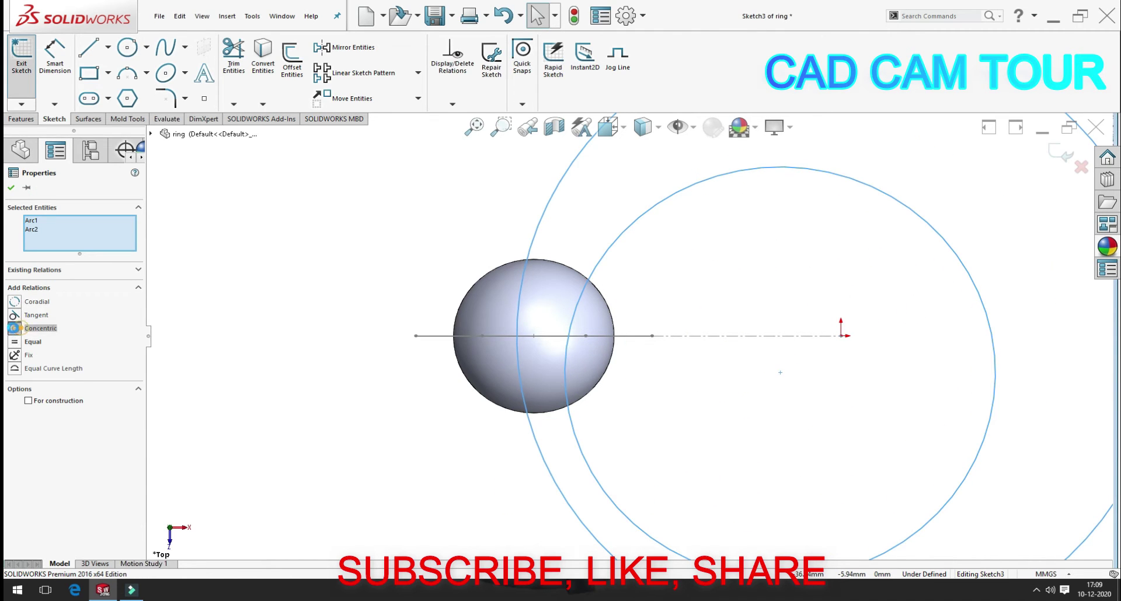
click(13, 328)
click(187, 275)
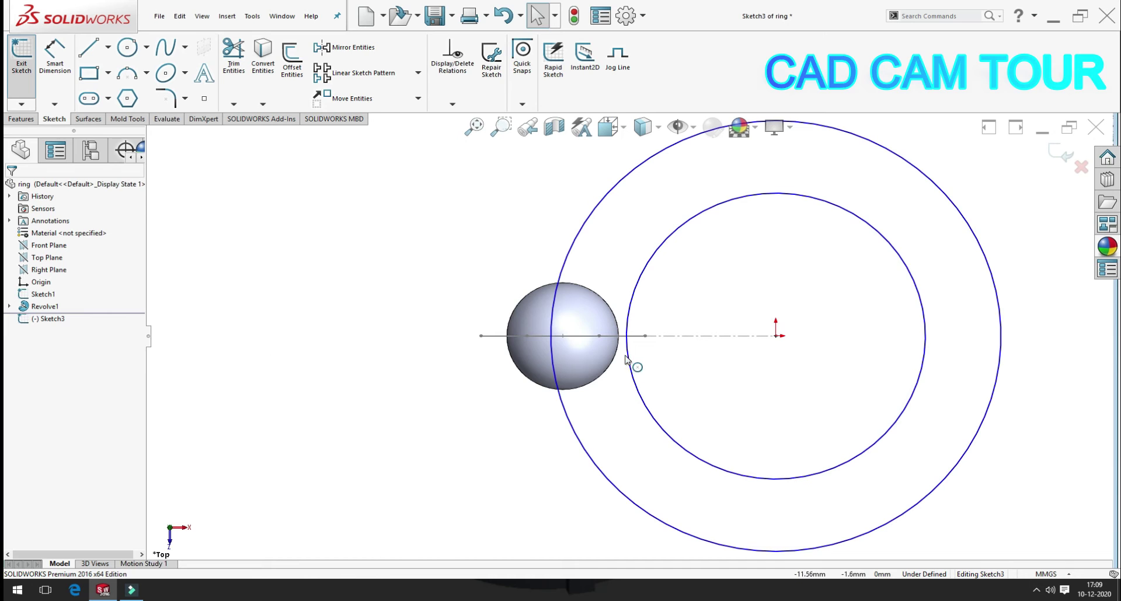
drag(626, 359, 575, 376)
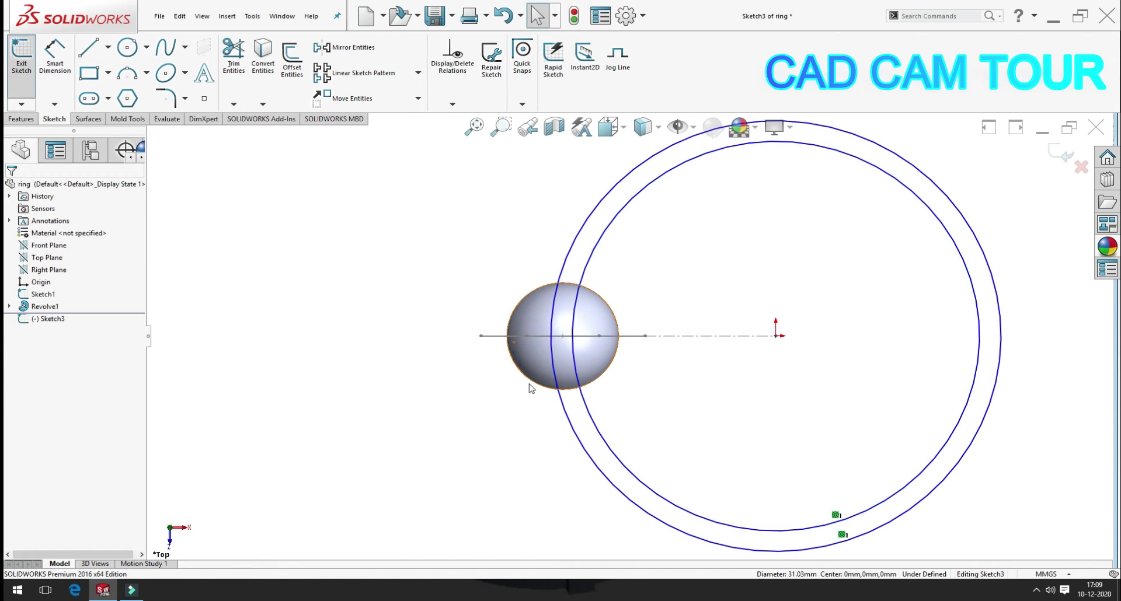
Dimension the outer circle to Ø35 and the inner circle to Ø32, then orbit the view.
click(54, 54)
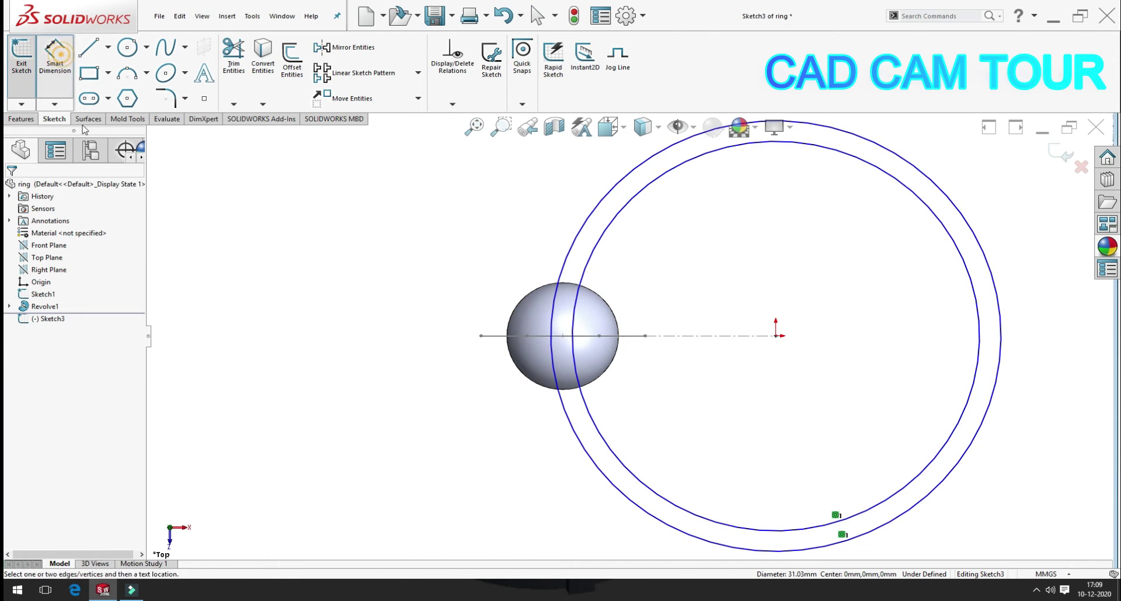
click(567, 263)
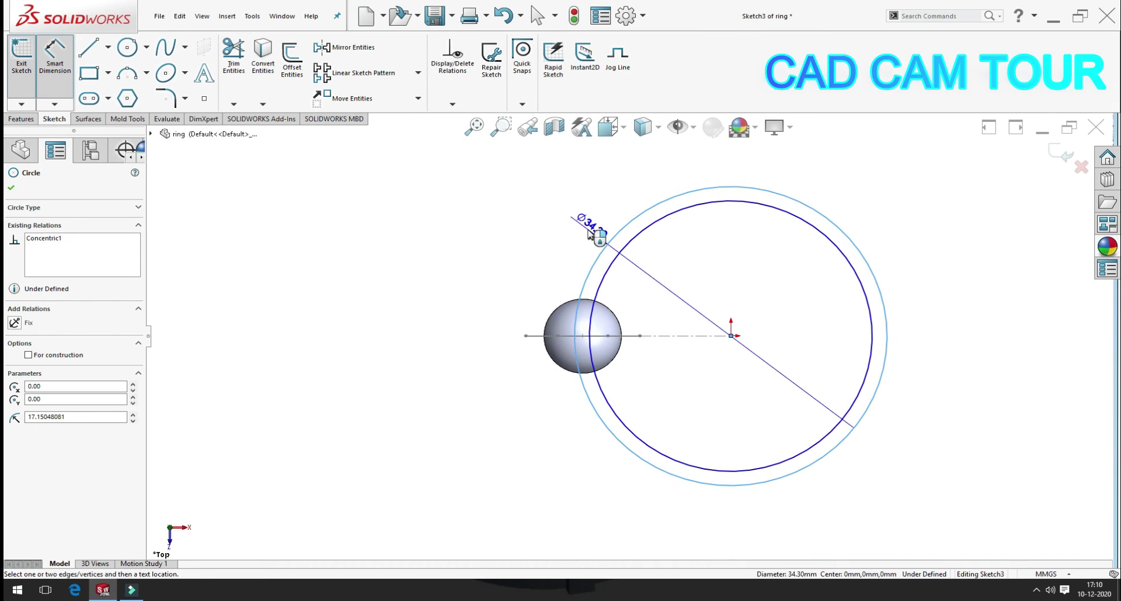
click(584, 228)
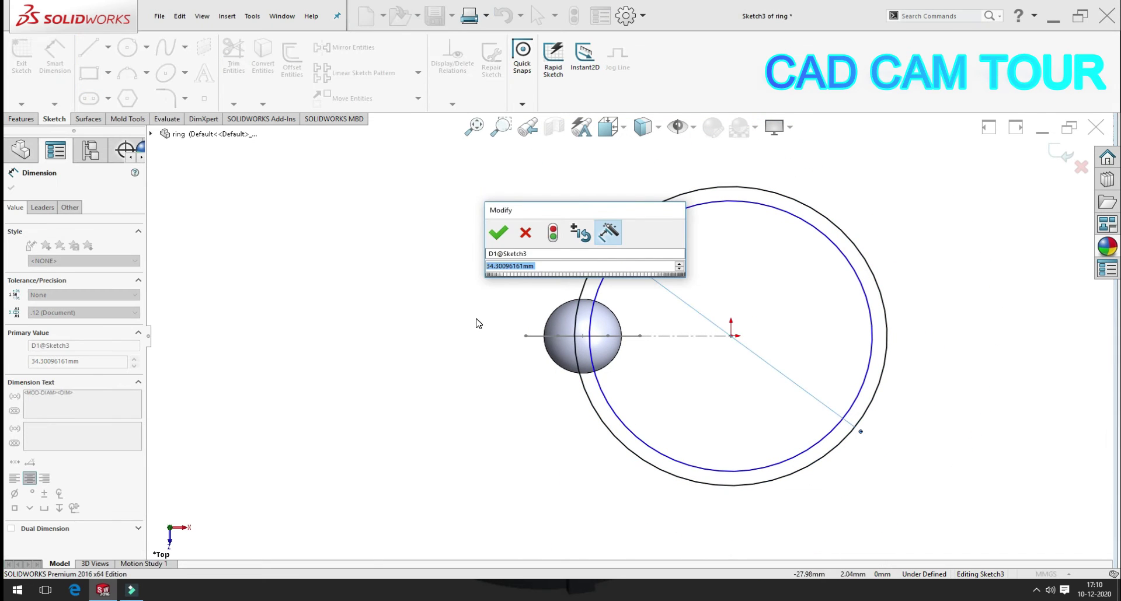
text(35)
key(Return)
scroll(607, 286, down, 2)
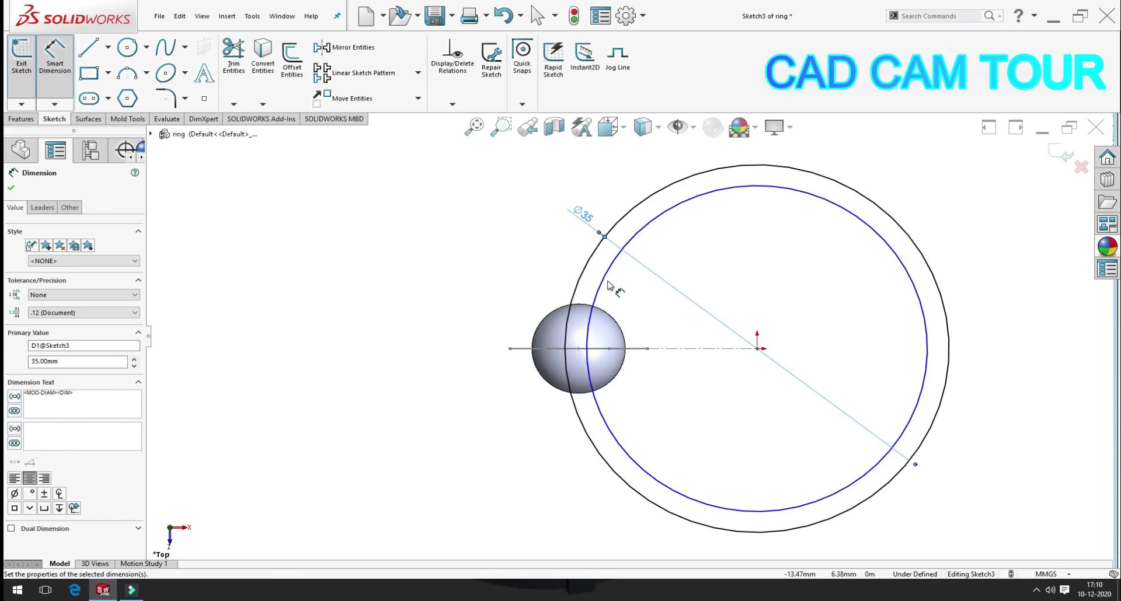
click(603, 286)
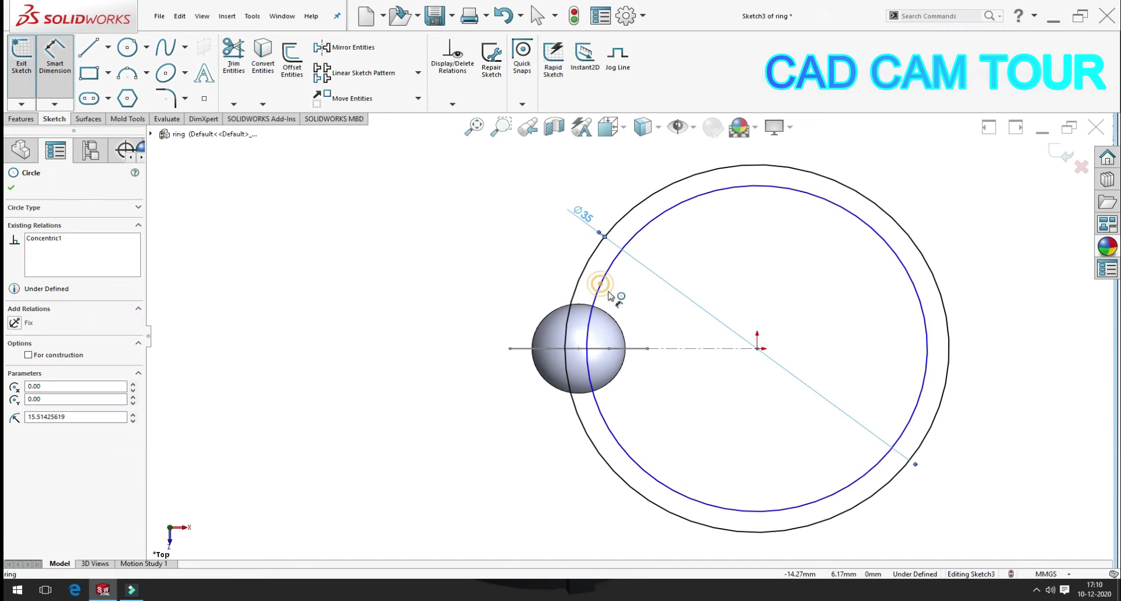
click(619, 298)
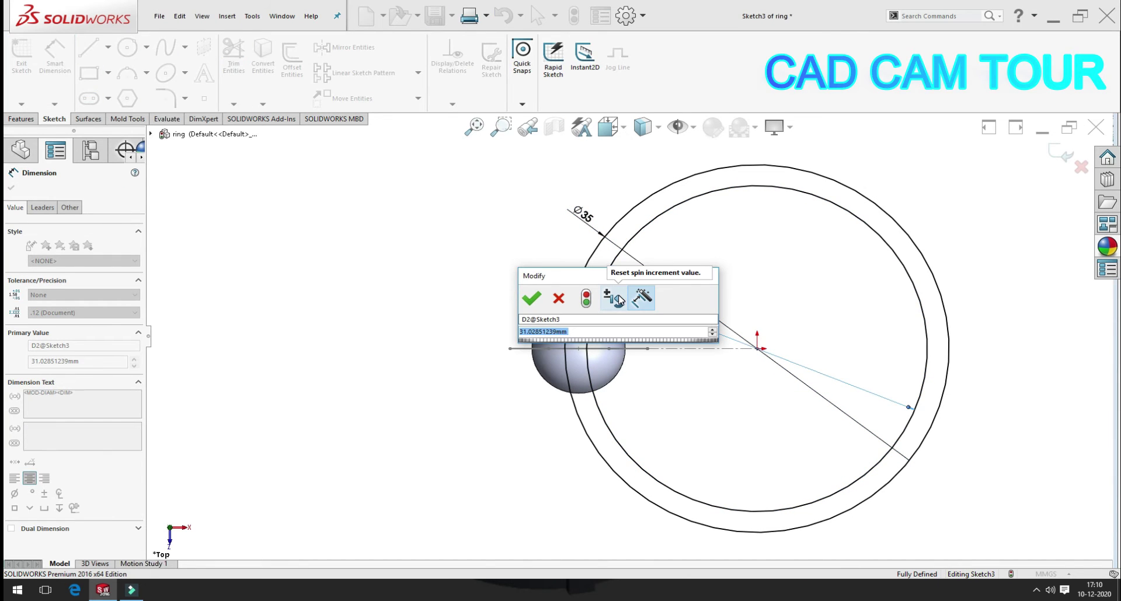
text(32)
key(Return)
click(445, 255)
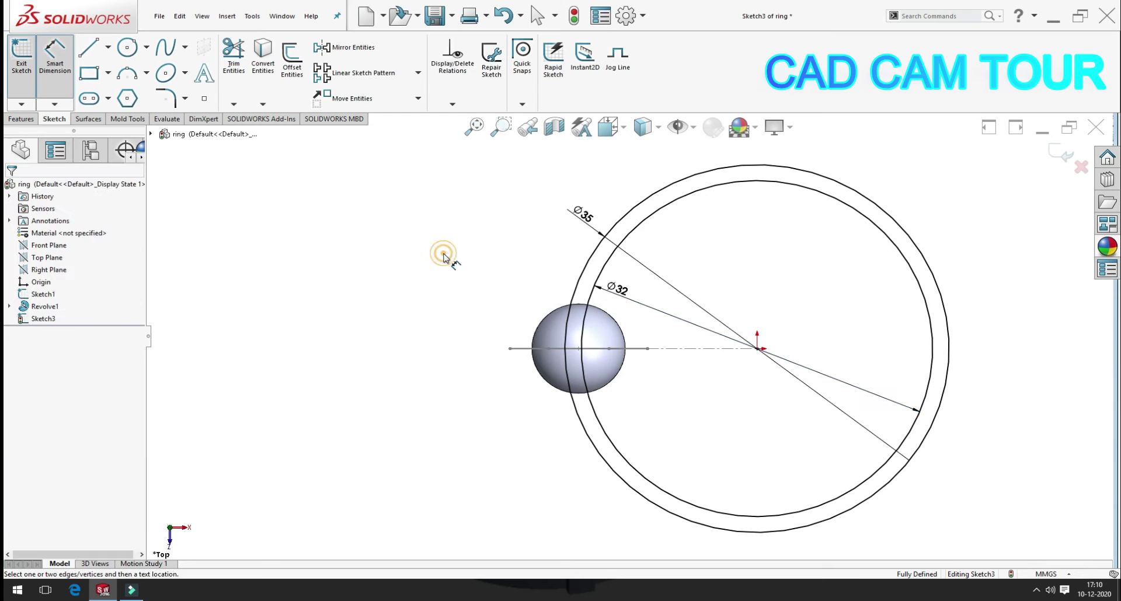
mouse_move(637, 288)
middle_down()
mouse_move(463, 207)
mouse_move(78, 138)
middle_up()
Extrude Sketch3's two circles 0.5 mm into Boss-Extrude1 and orbit to inspect the band.
click(24, 119)
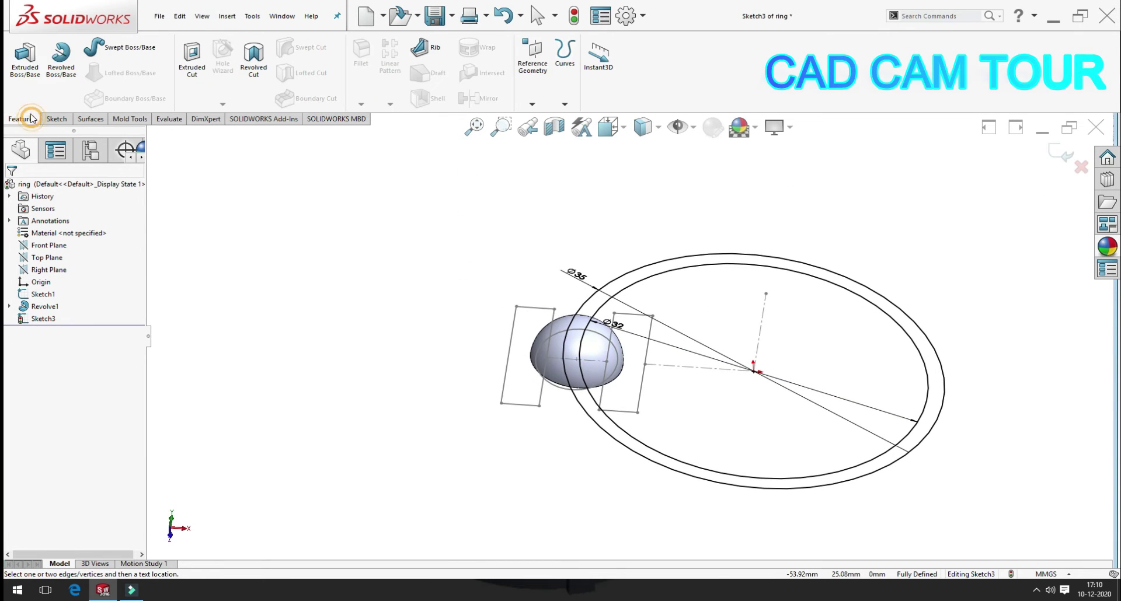
click(25, 58)
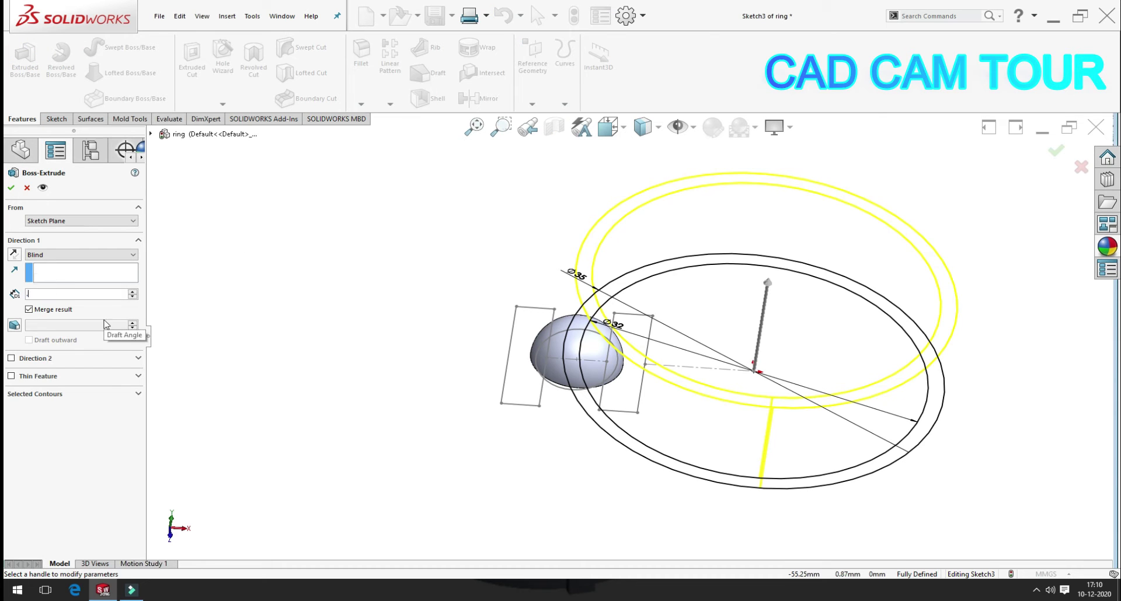
text(0.5)
key(Return)
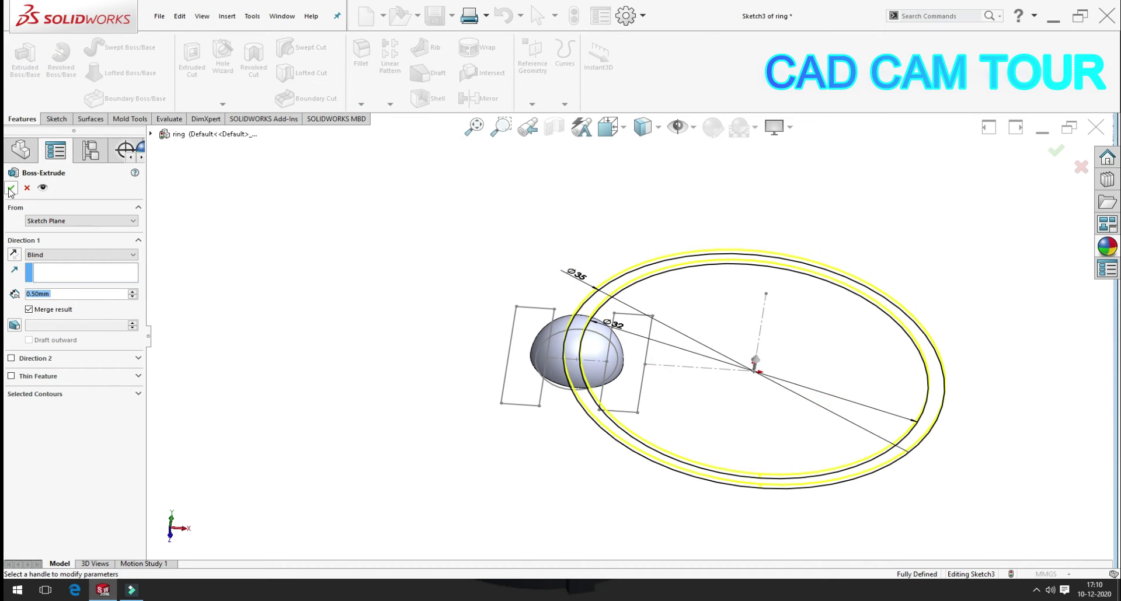
click(10, 188)
scroll(322, 213, down, 2)
mouse_move(323, 212)
middle_down()
mouse_move(702, 201)
mouse_move(663, 340)
middle_up()
scroll(663, 340, up, 3)
mouse_move(691, 283)
middle_down()
mouse_move(649, 319)
mouse_move(645, 308)
middle_up()
mouse_move(589, 387)
middle_down()
mouse_move(605, 192)
mouse_move(680, 243)
middle_up()
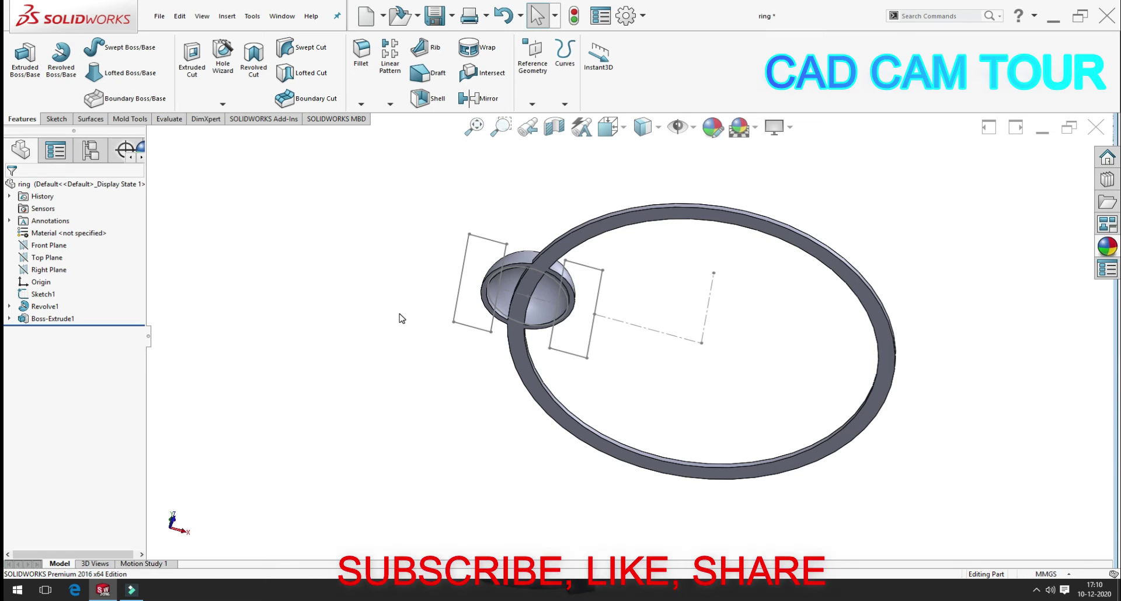
scroll(496, 304, down, 2)
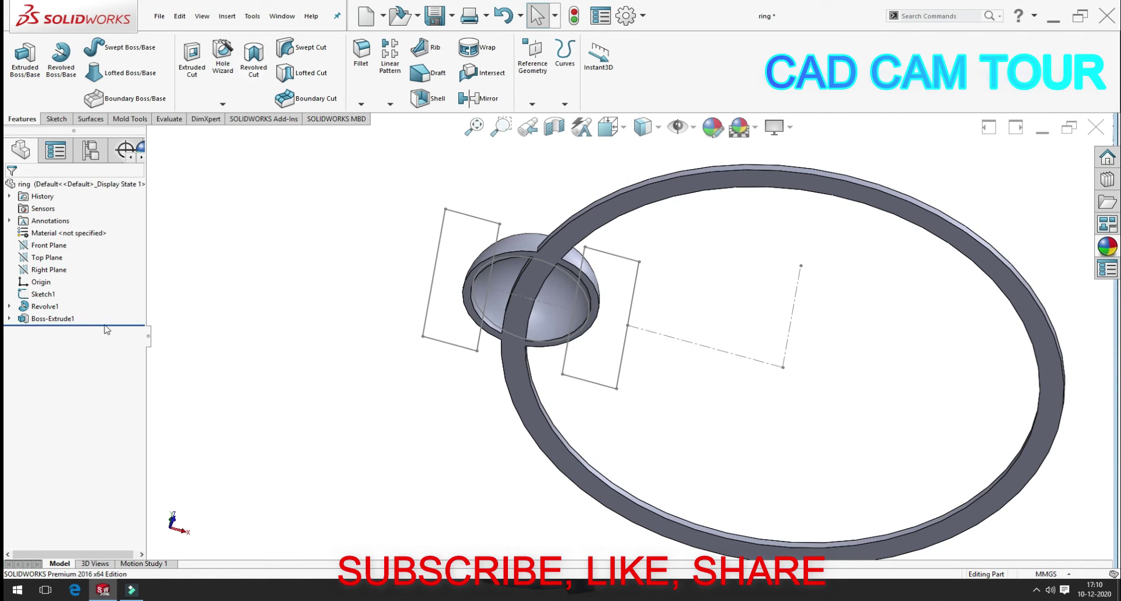
On the Front Plane, convert the ball's circle, draw a line across it and trim its lower half.
click(49, 245)
click(48, 235)
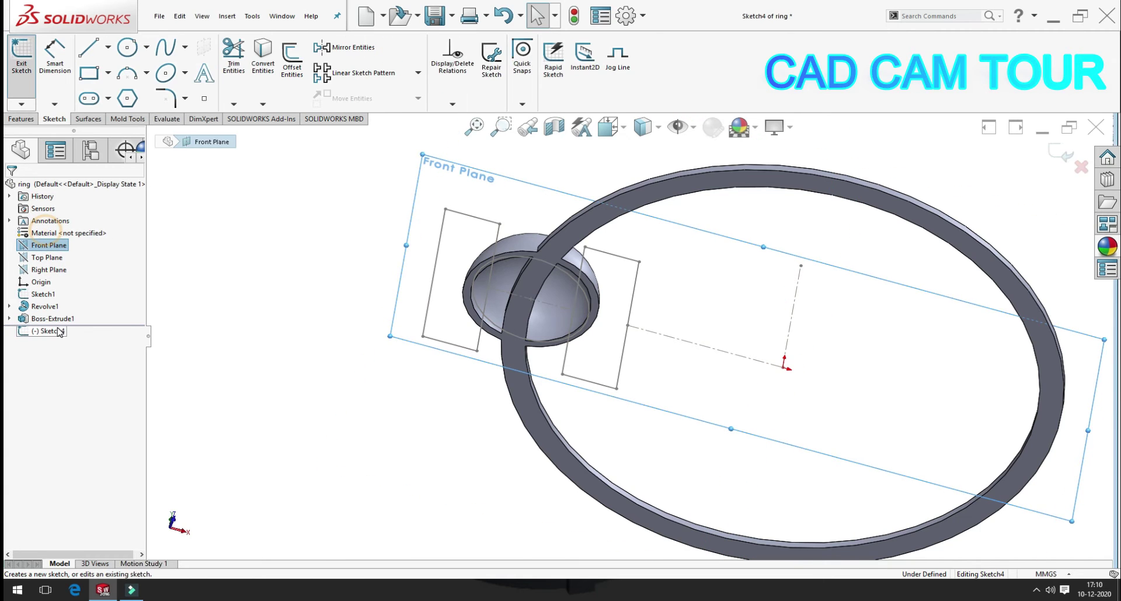
scroll(433, 382, down, 2)
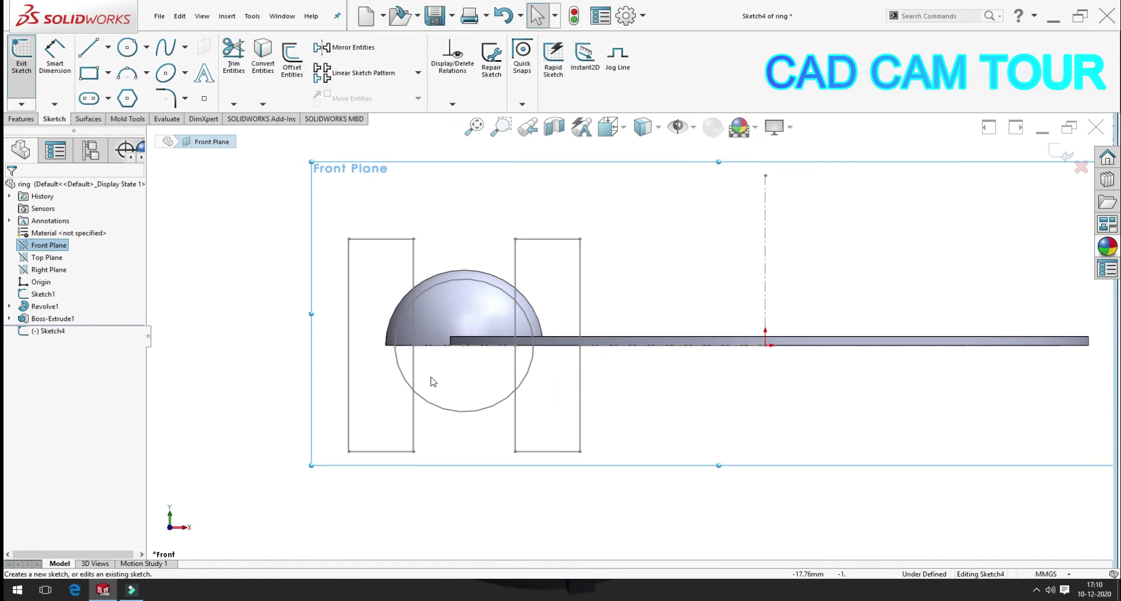
click(397, 360)
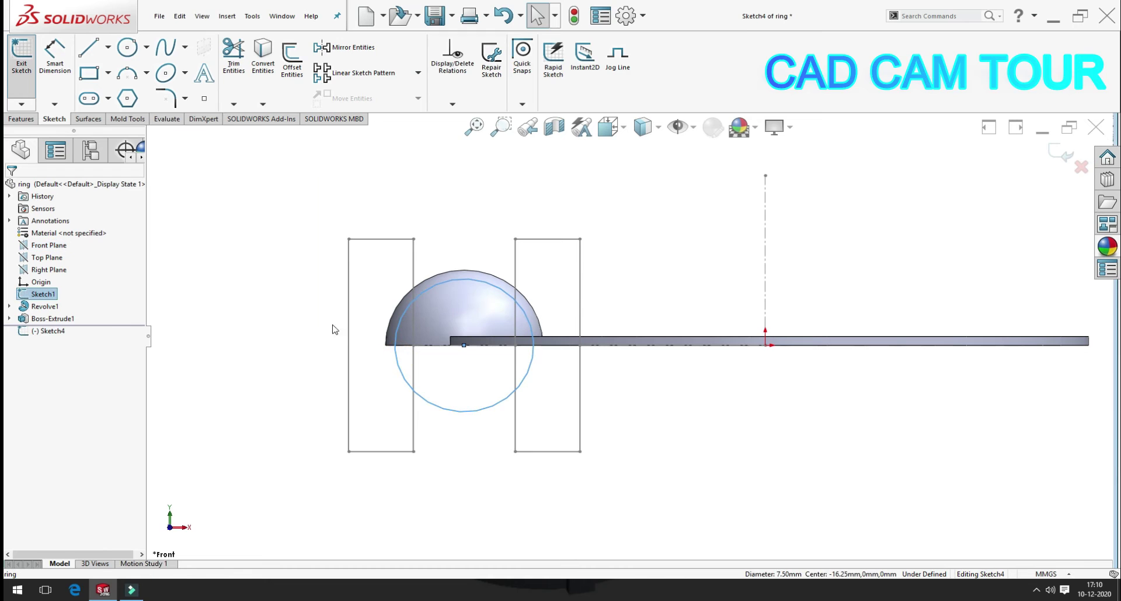
click(264, 58)
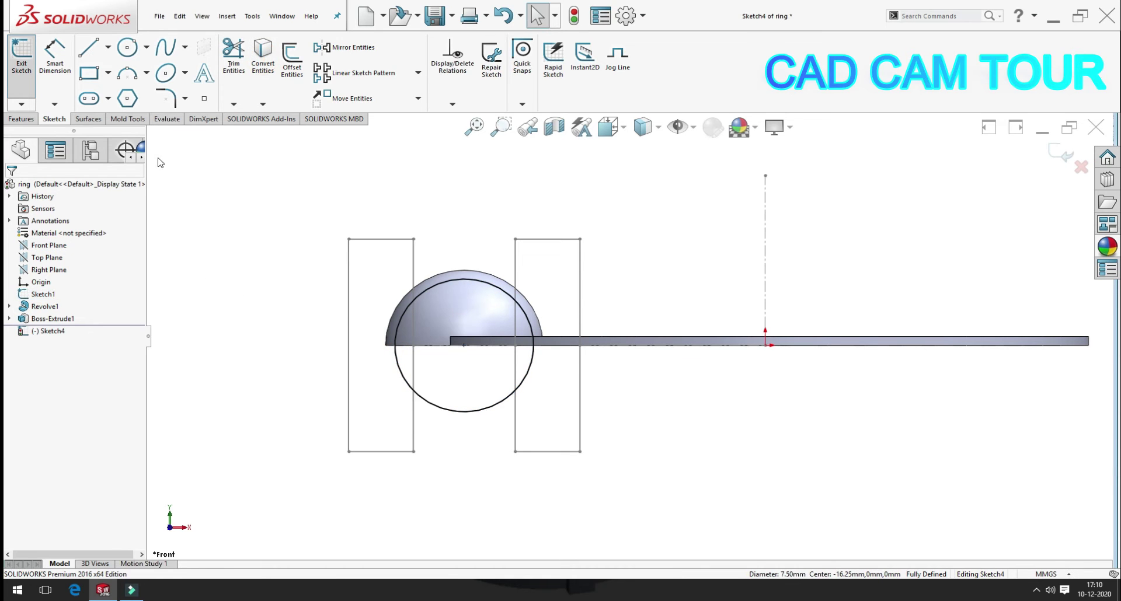
click(91, 48)
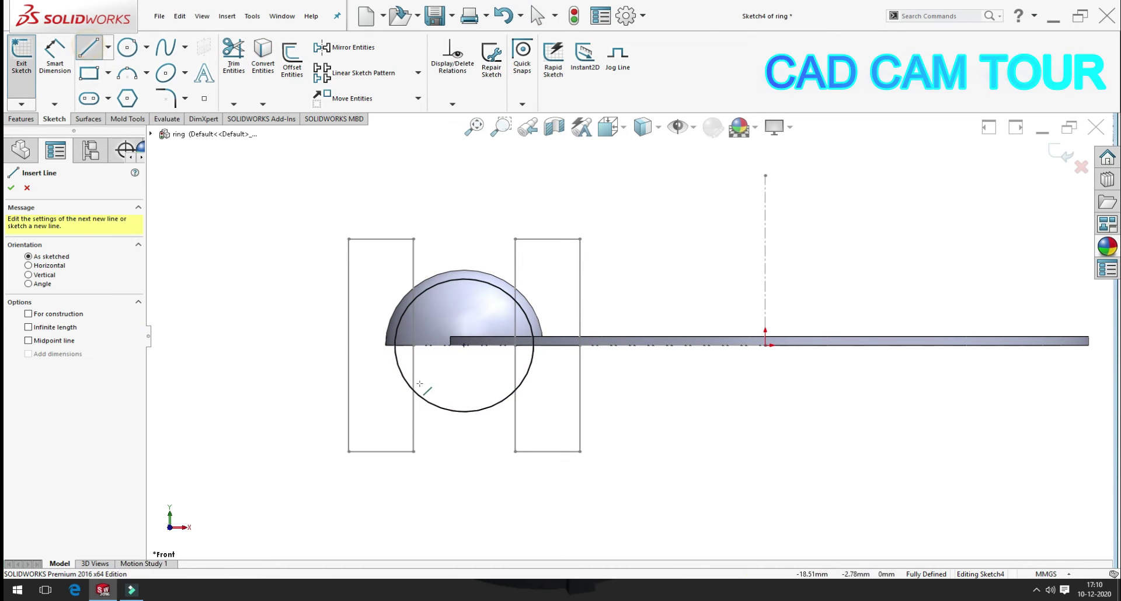
click(394, 346)
click(532, 346)
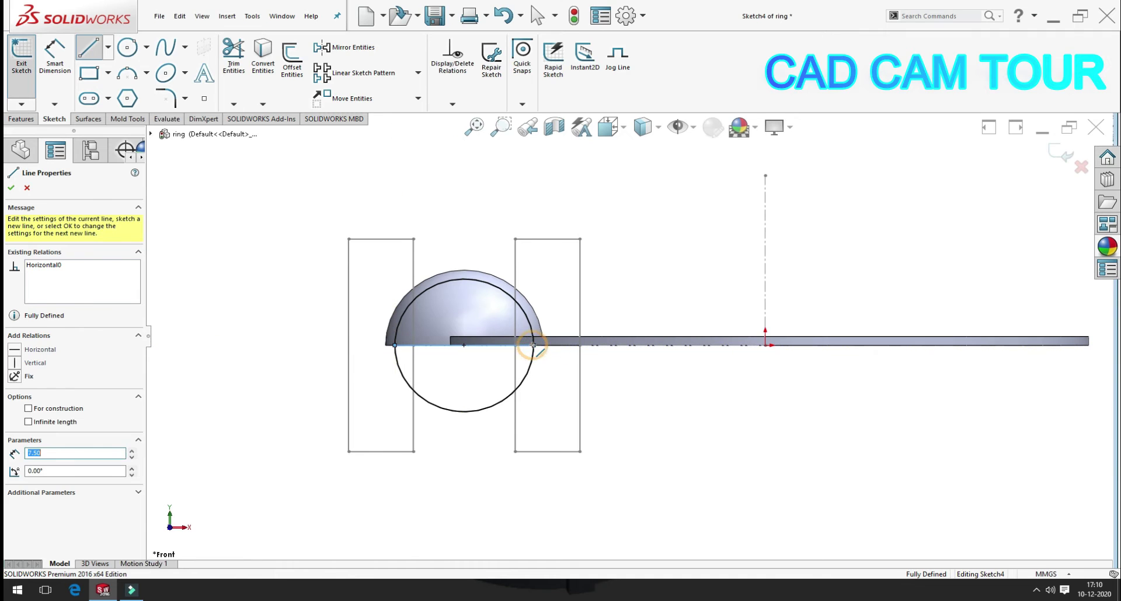
key(Escape)
click(234, 55)
drag(471, 450, 471, 390)
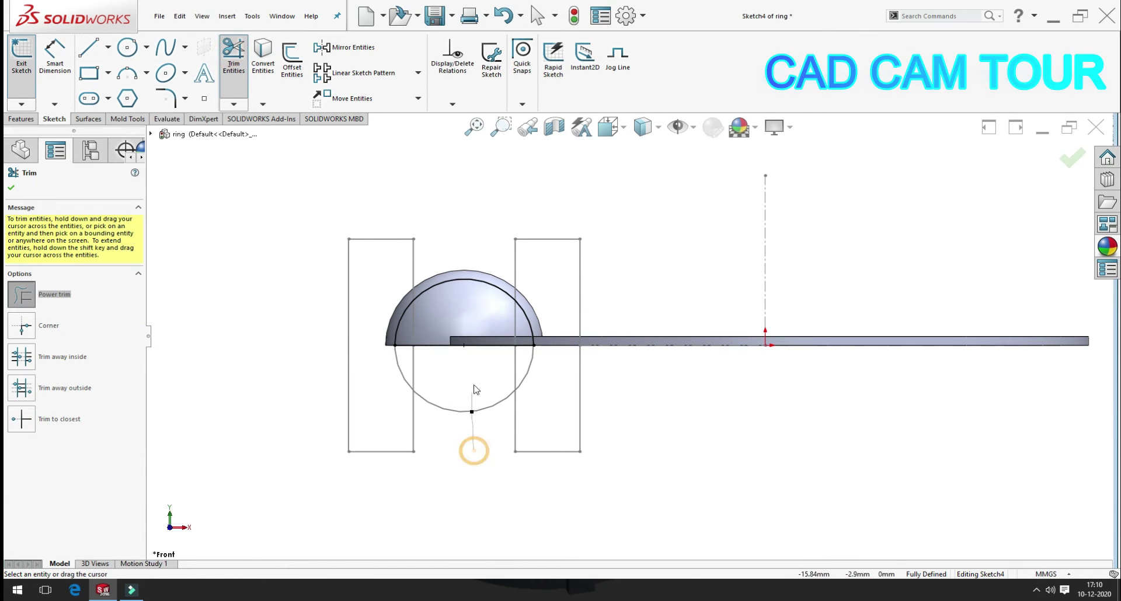
key(Escape)
Revolve-cut the half-circle about the line to notch the ring, then orbit to inspect.
click(21, 119)
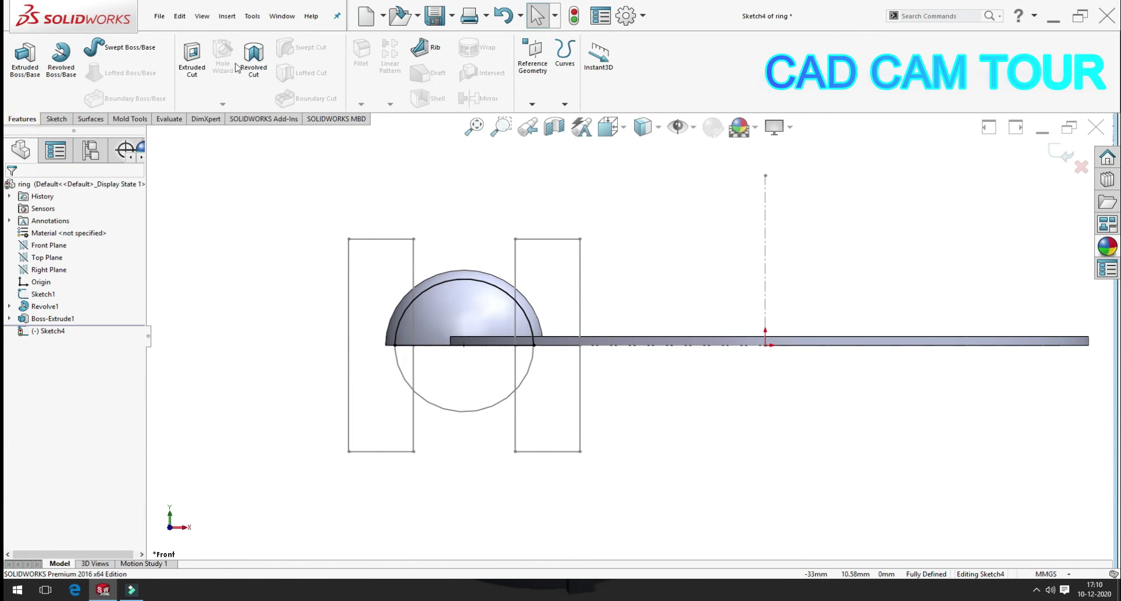
click(253, 58)
click(426, 346)
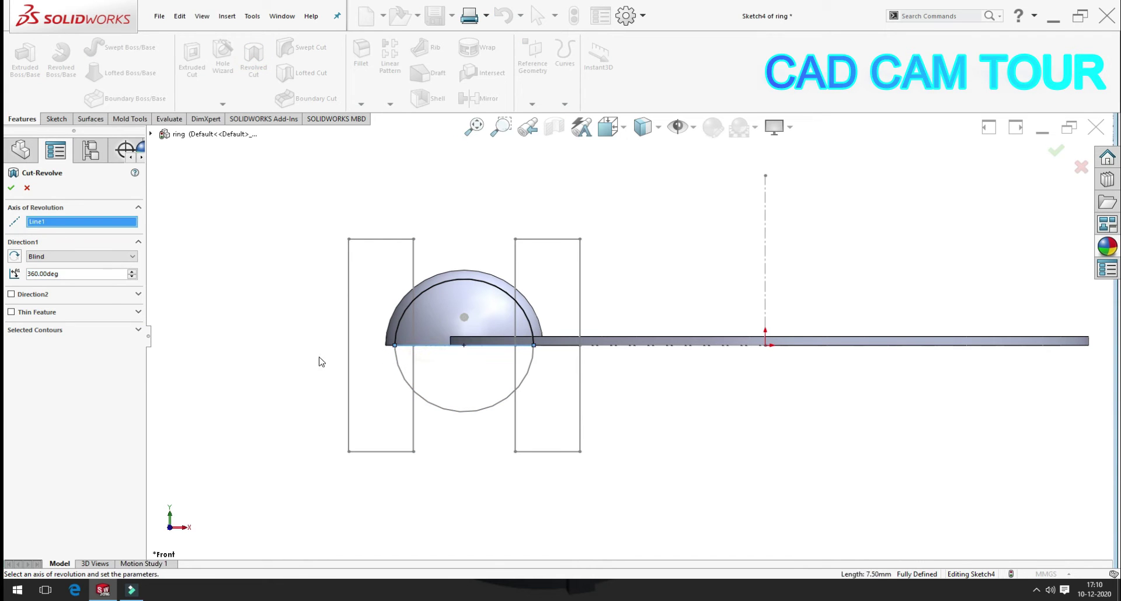
click(10, 187)
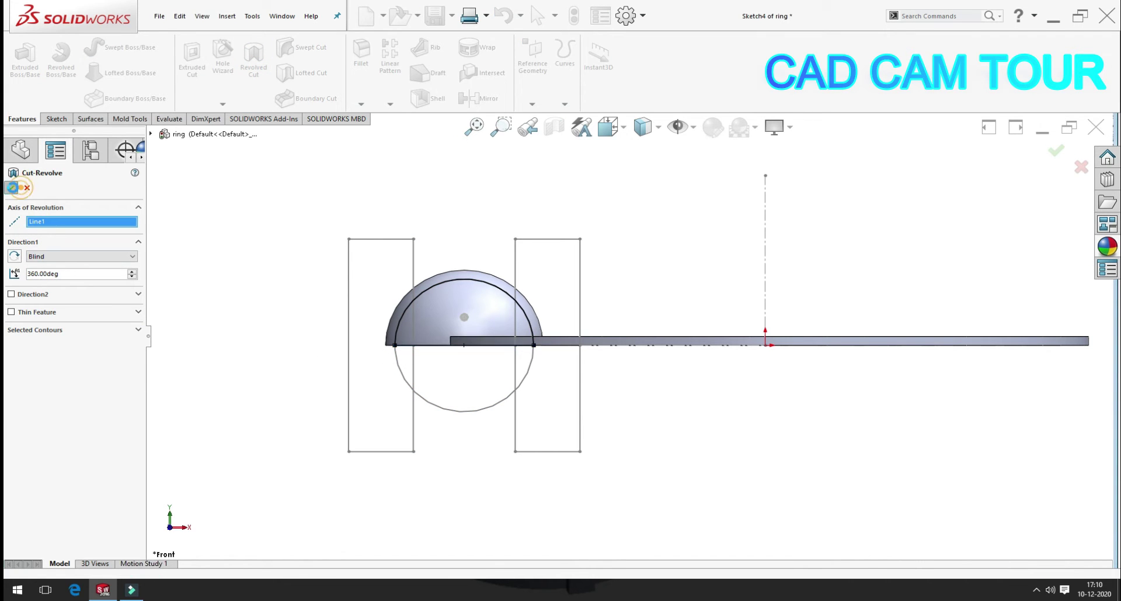
mouse_move(220, 260)
middle_down()
mouse_move(303, 310)
mouse_move(297, 229)
mouse_move(280, 441)
mouse_move(340, 418)
middle_up()
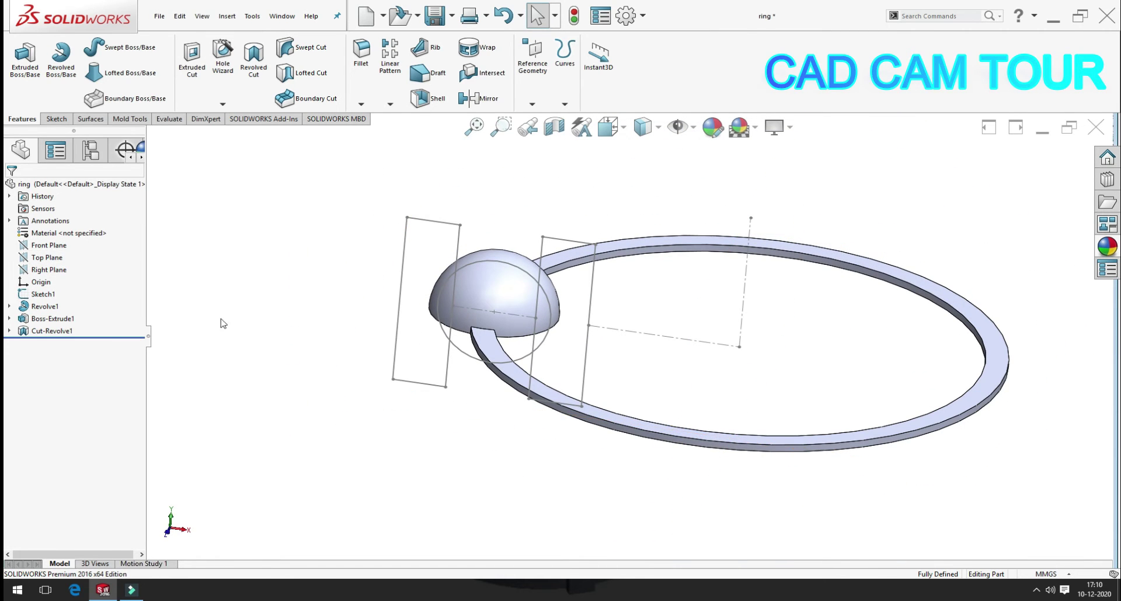
mouse_move(220, 321)
middle_down()
mouse_move(263, 331)
mouse_move(328, 282)
middle_up()
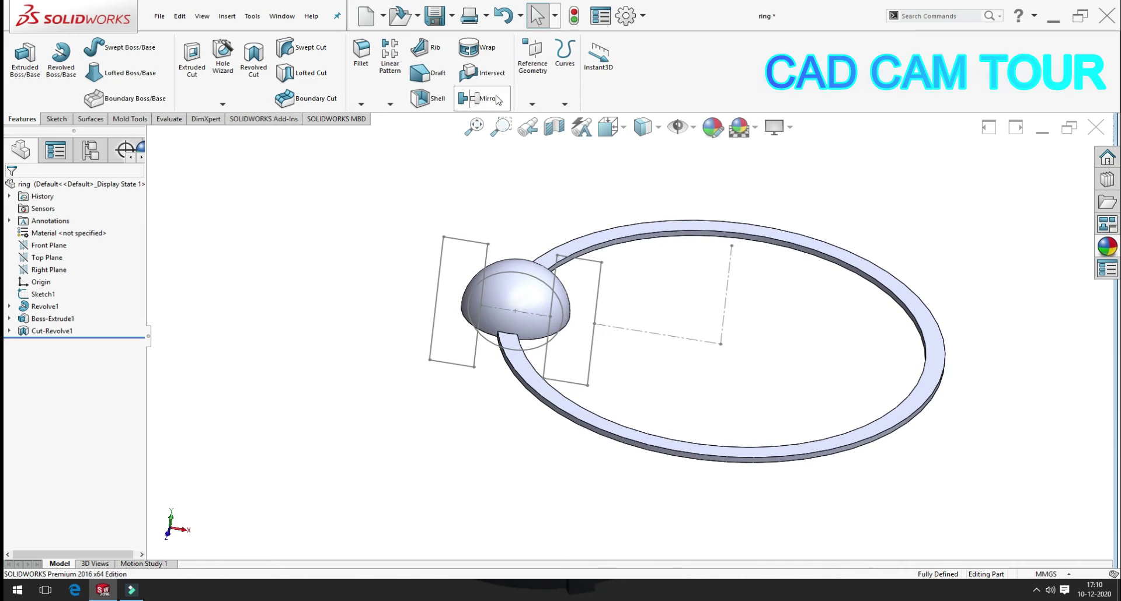
Circular-pattern Revolve1 and Cut-Revolve1 eight times over 360° around the ring's axis.
click(390, 105)
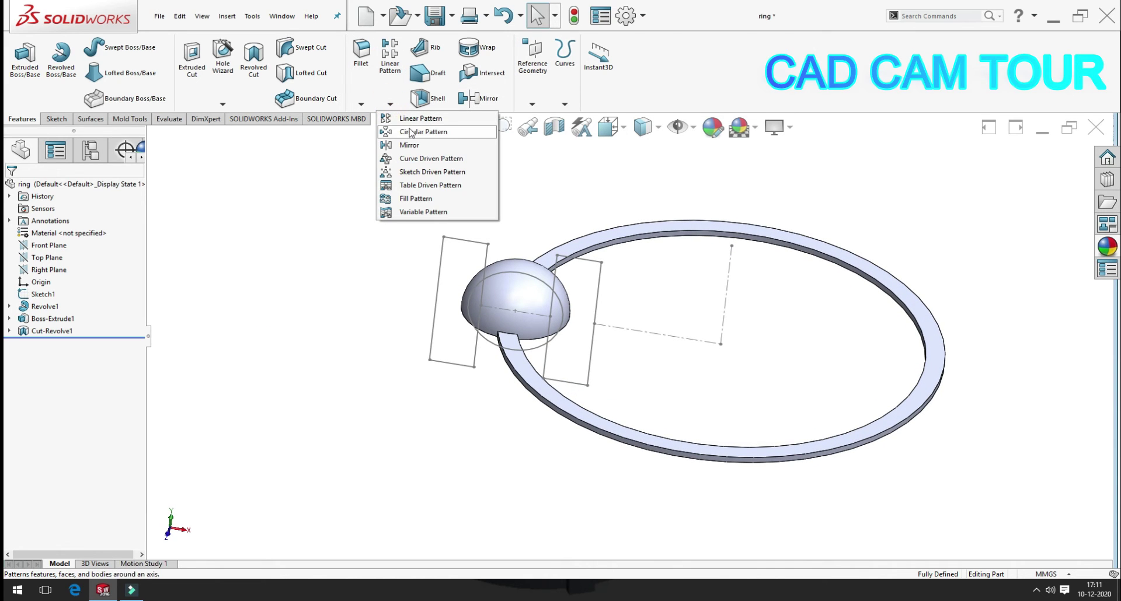
click(412, 134)
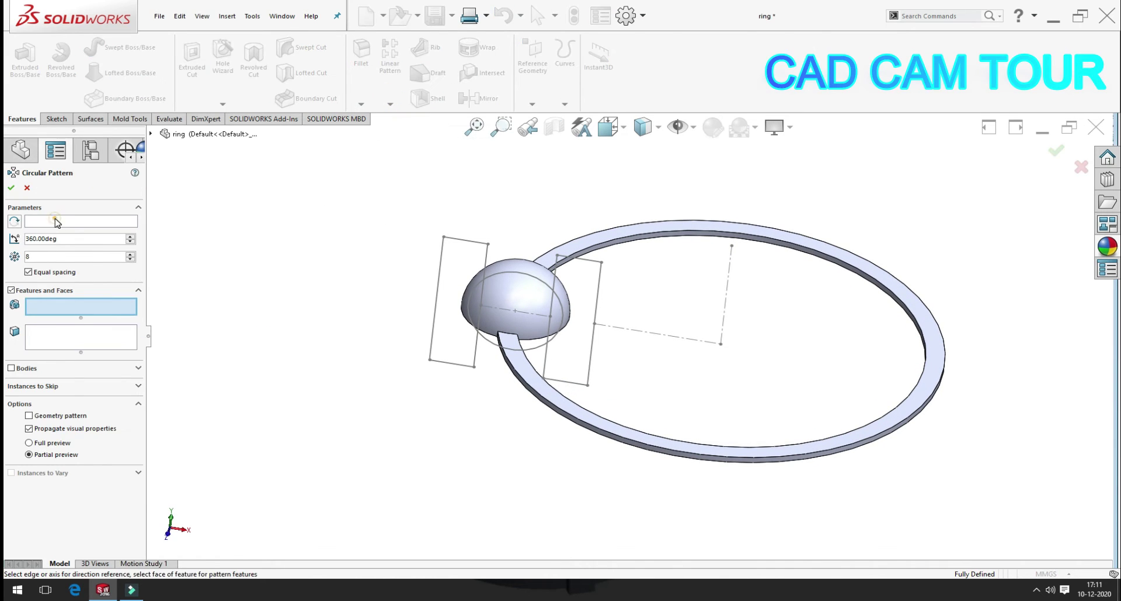
click(55, 222)
scroll(682, 242, down, 3)
click(709, 264)
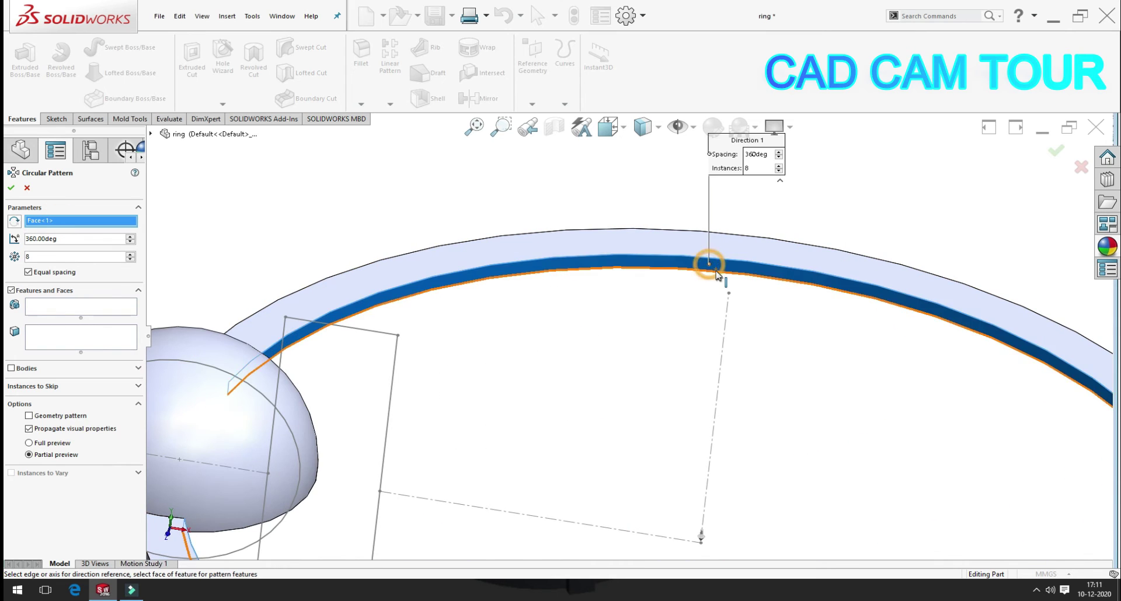
scroll(630, 327, up, 5)
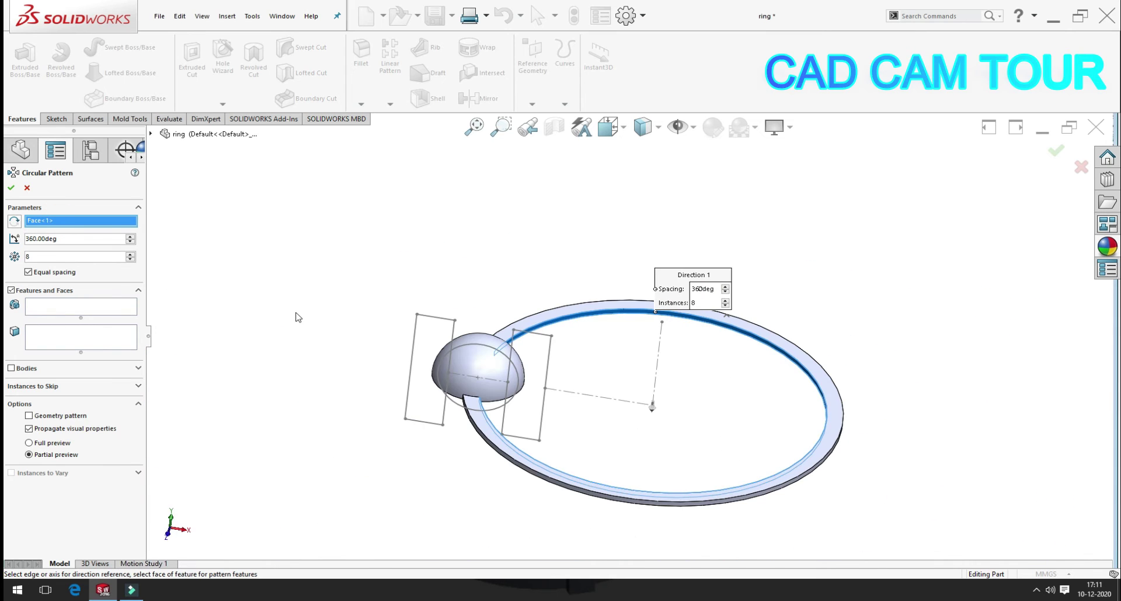
click(51, 304)
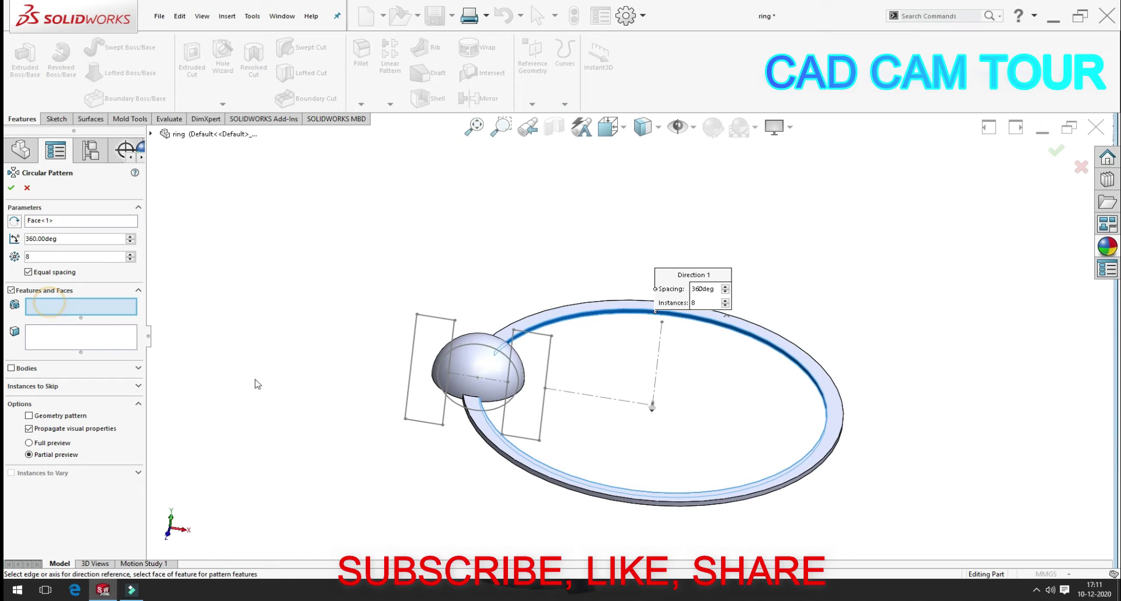
click(478, 374)
middle_drag(477, 374, 507, 195)
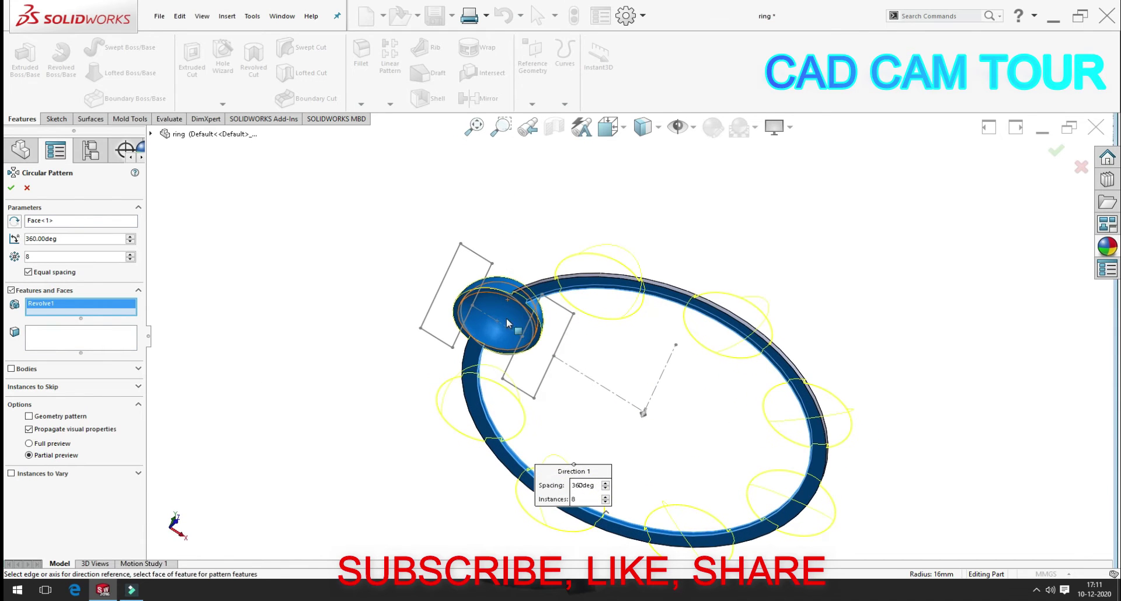
click(151, 135)
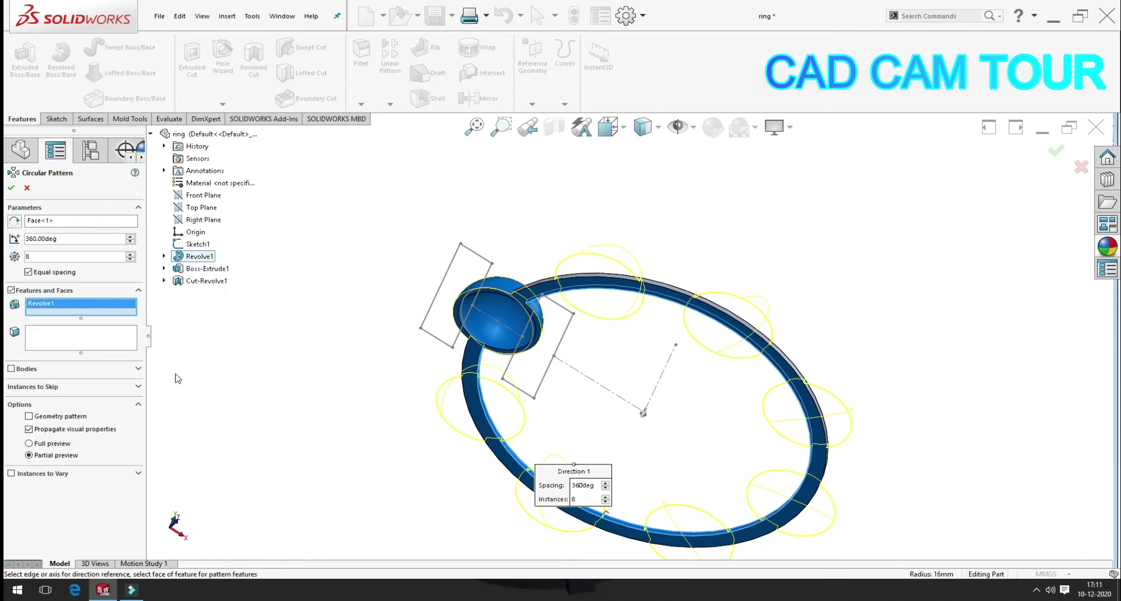
click(194, 282)
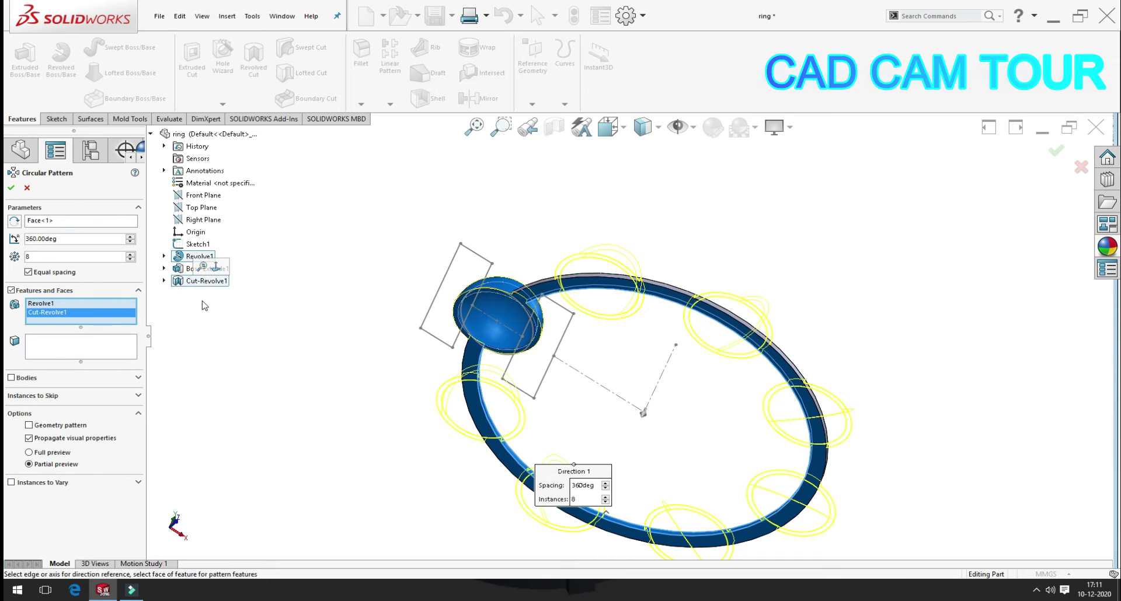
click(13, 188)
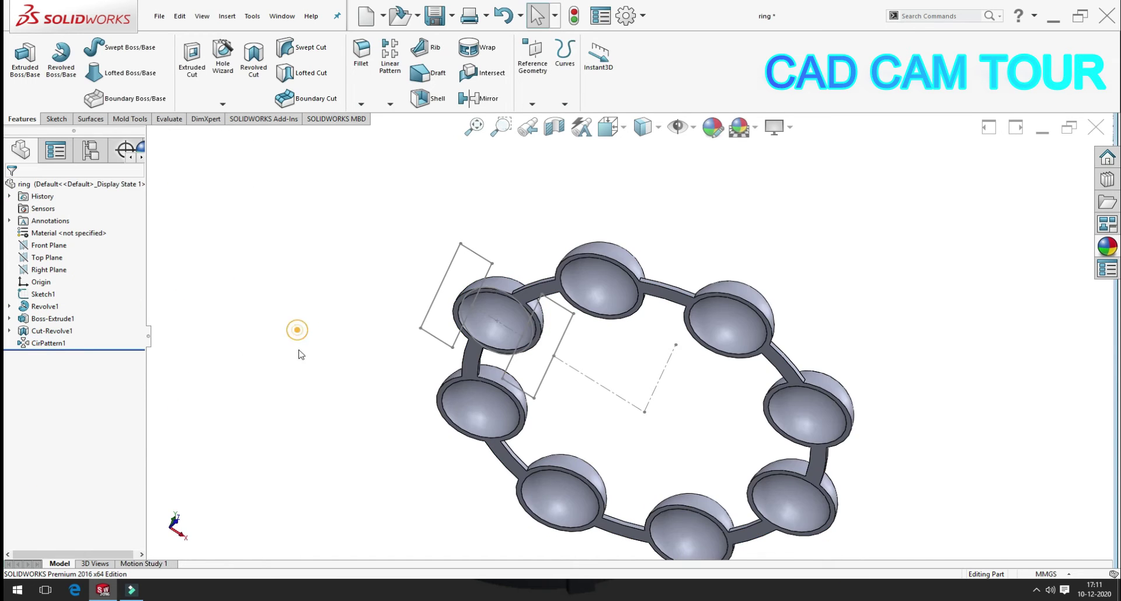
mouse_move(297, 331)
middle_down()
mouse_move(362, 308)
mouse_move(342, 471)
mouse_move(390, 321)
mouse_move(340, 459)
mouse_move(178, 423)
middle_up()
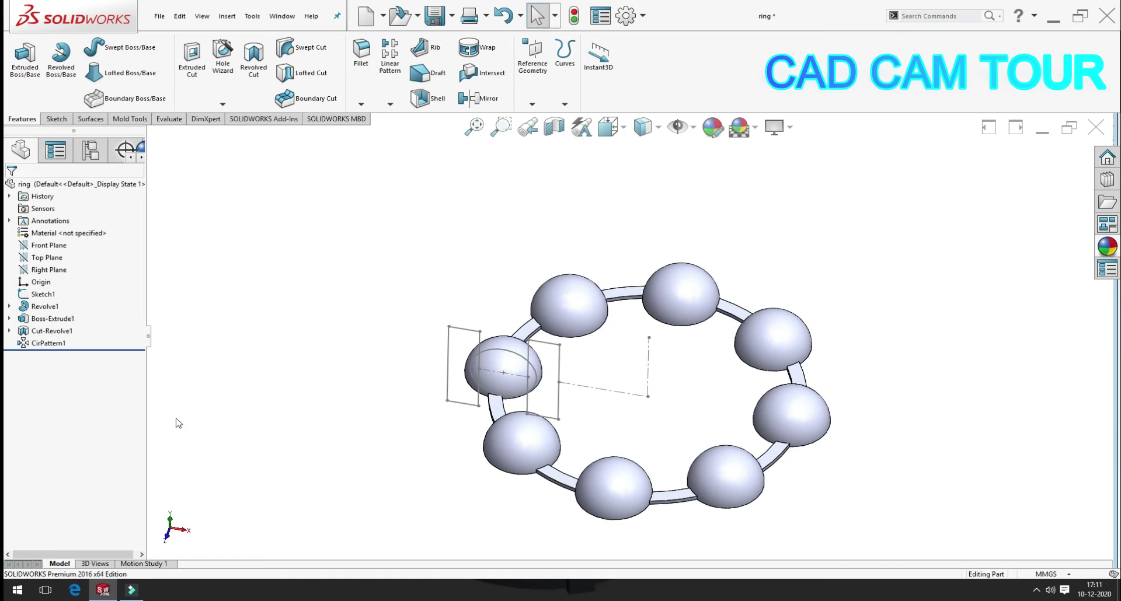
On the Top Plane, draw an origin-centred circle made coradial with the ring's edge.
click(49, 255)
click(50, 244)
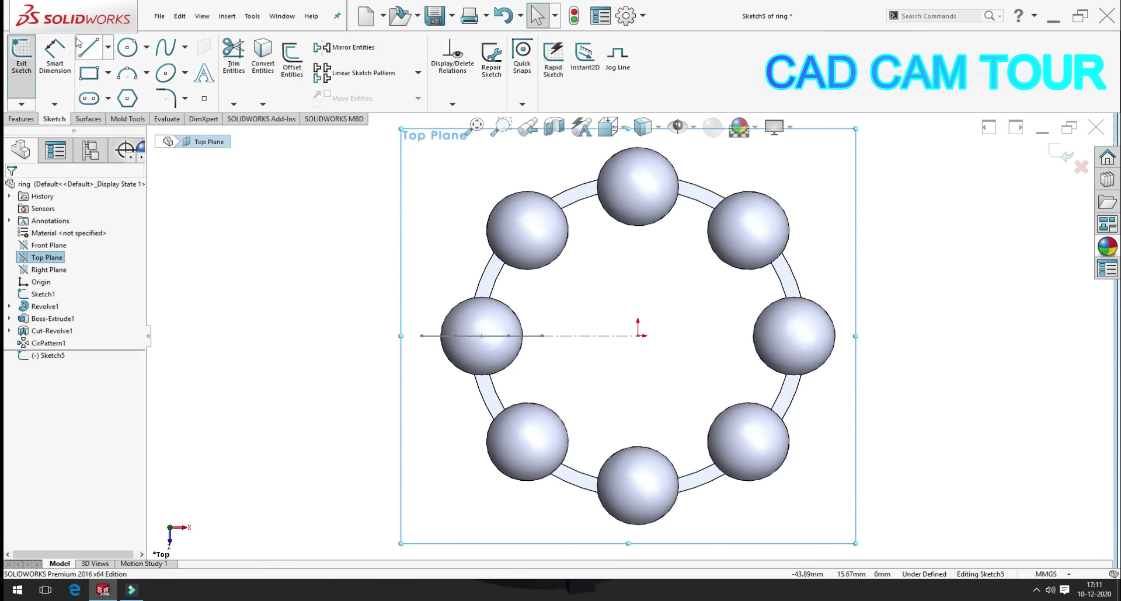
click(638, 336)
click(593, 226)
key(Escape)
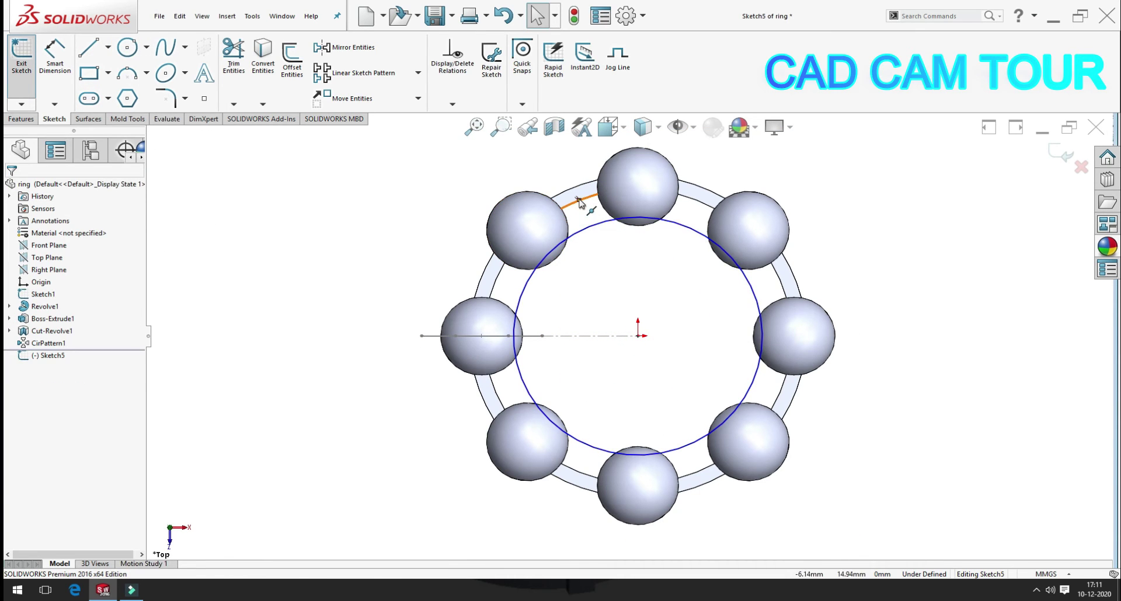
click(588, 202)
ctrl+click(607, 220)
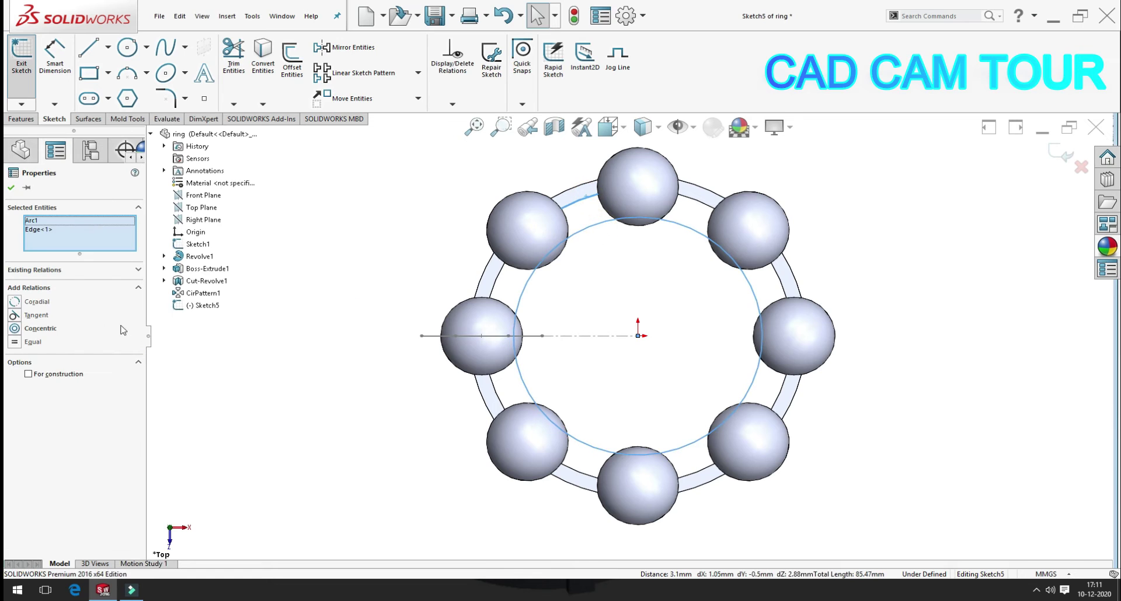
click(16, 304)
click(370, 345)
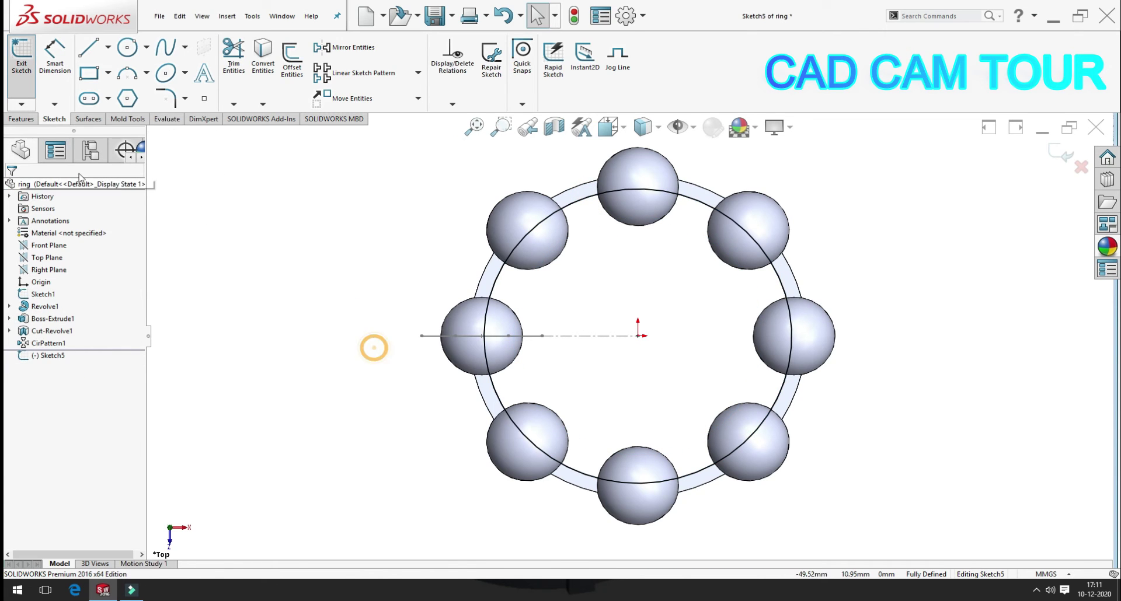
click(24, 119)
Extruded-cut the circle Through All with reversed direction, creating Cut-Extrude2.
click(192, 56)
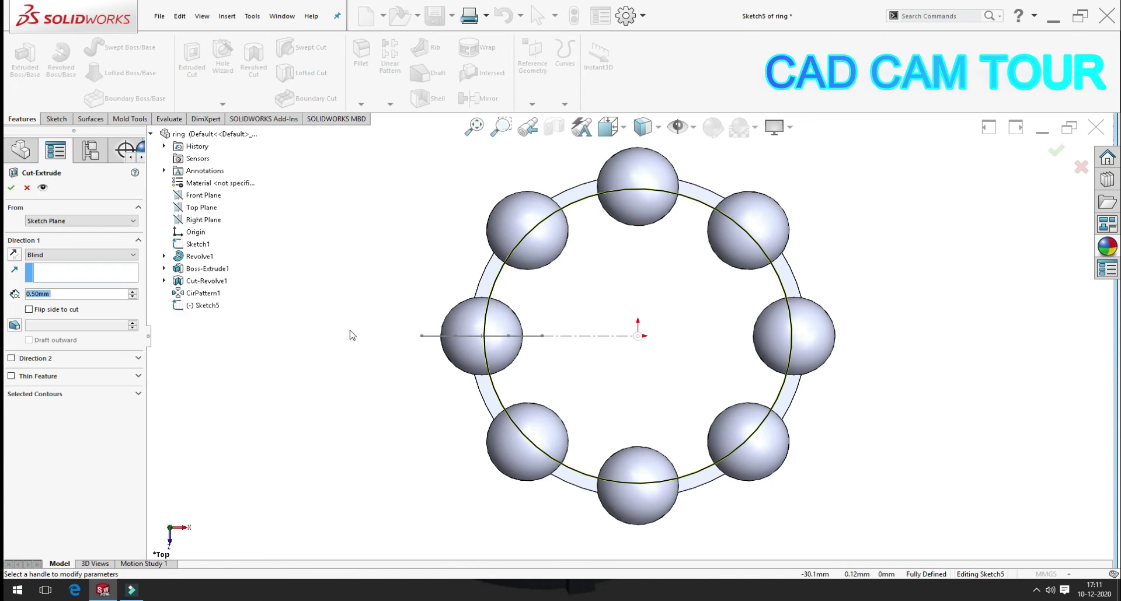
click(81, 258)
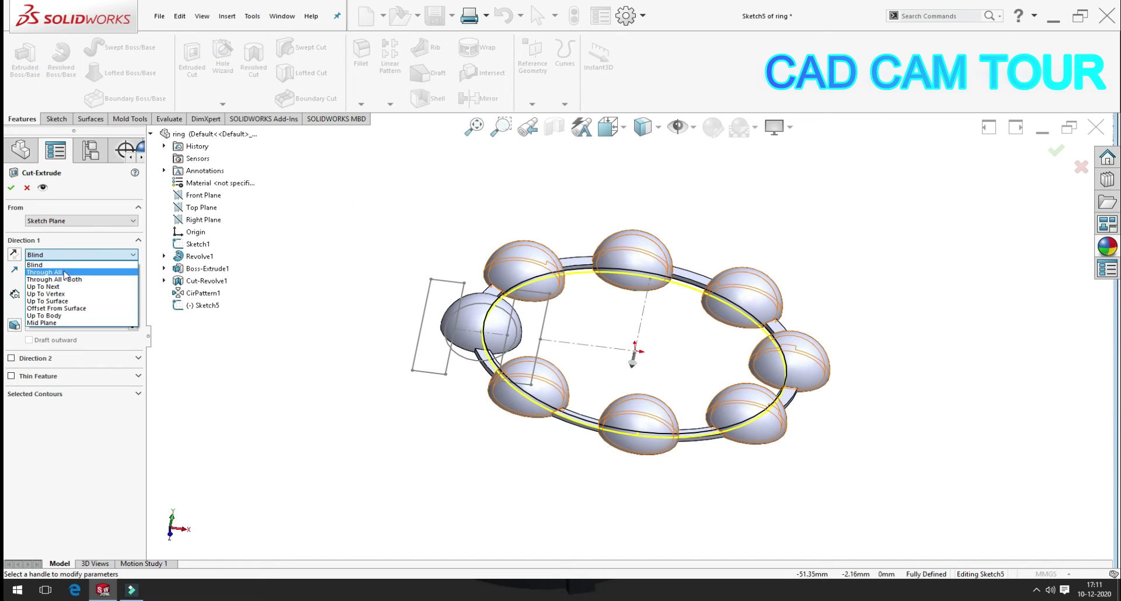
click(56, 272)
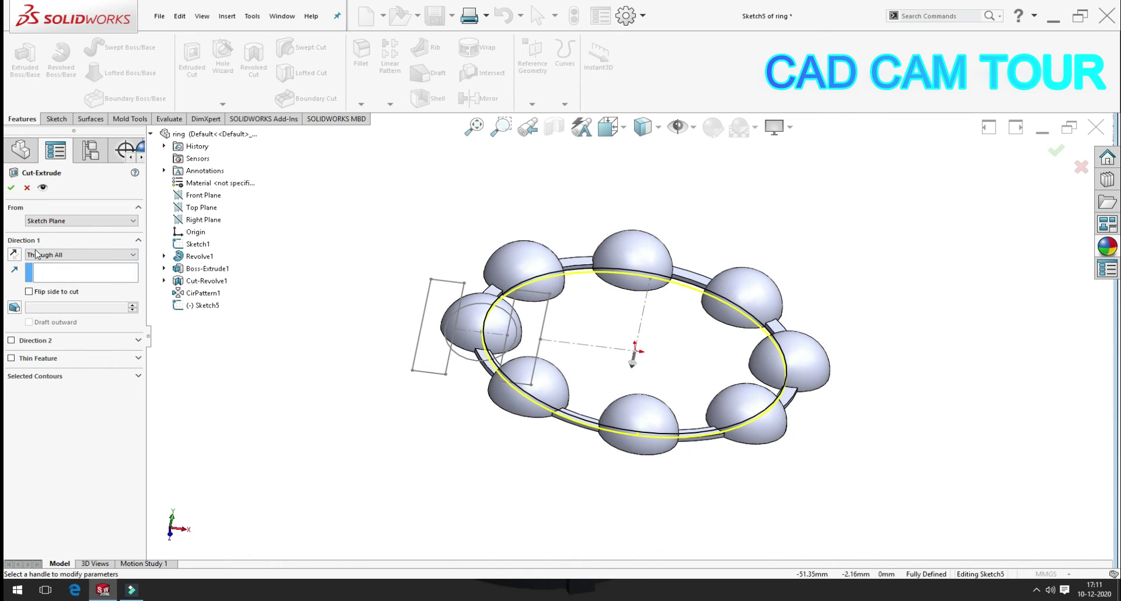
click(12, 188)
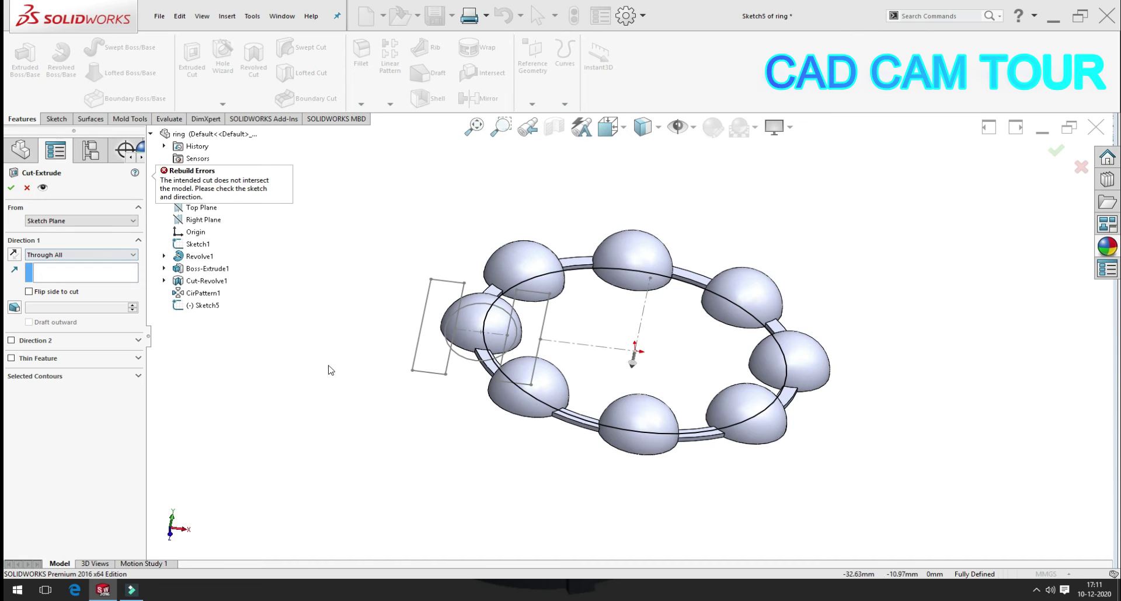
mouse_move(330, 369)
middle_down()
mouse_move(338, 304)
mouse_move(325, 345)
middle_up()
click(14, 254)
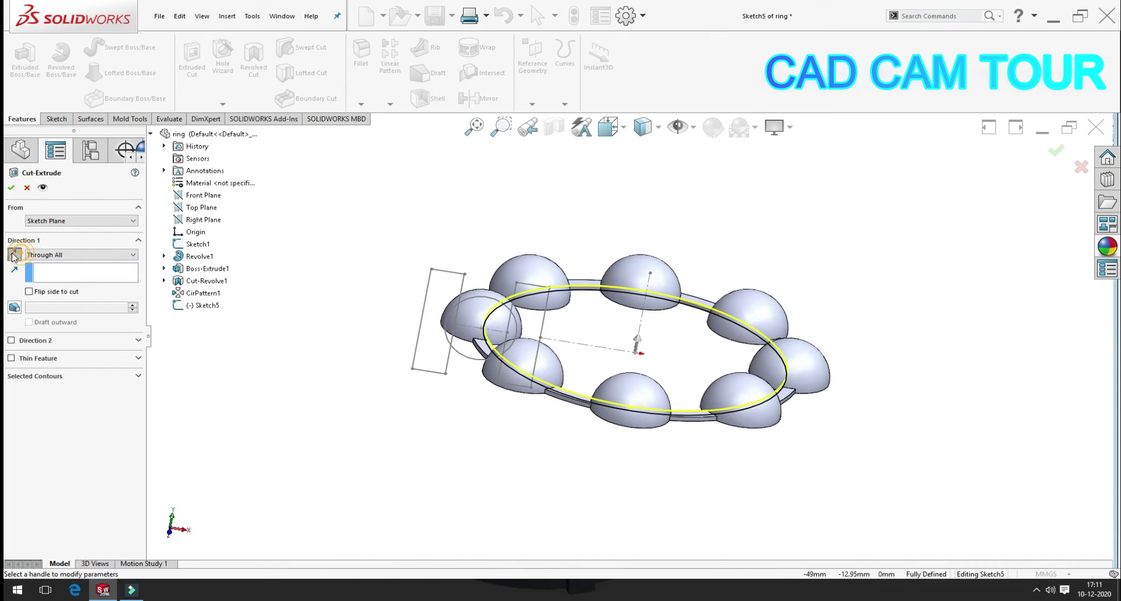
click(11, 187)
mouse_move(283, 401)
middle_down()
mouse_move(314, 465)
mouse_move(332, 450)
middle_up()
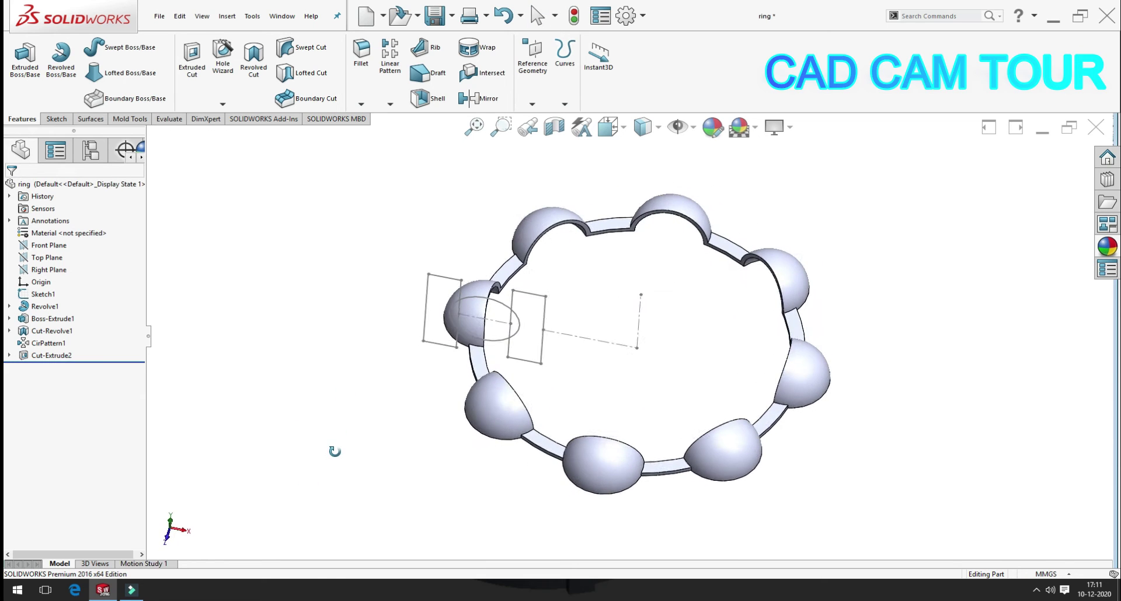
On the Top Plane, draw two origin-centred circles, making the inner one coradial with the ring edge.
click(48, 259)
click(54, 244)
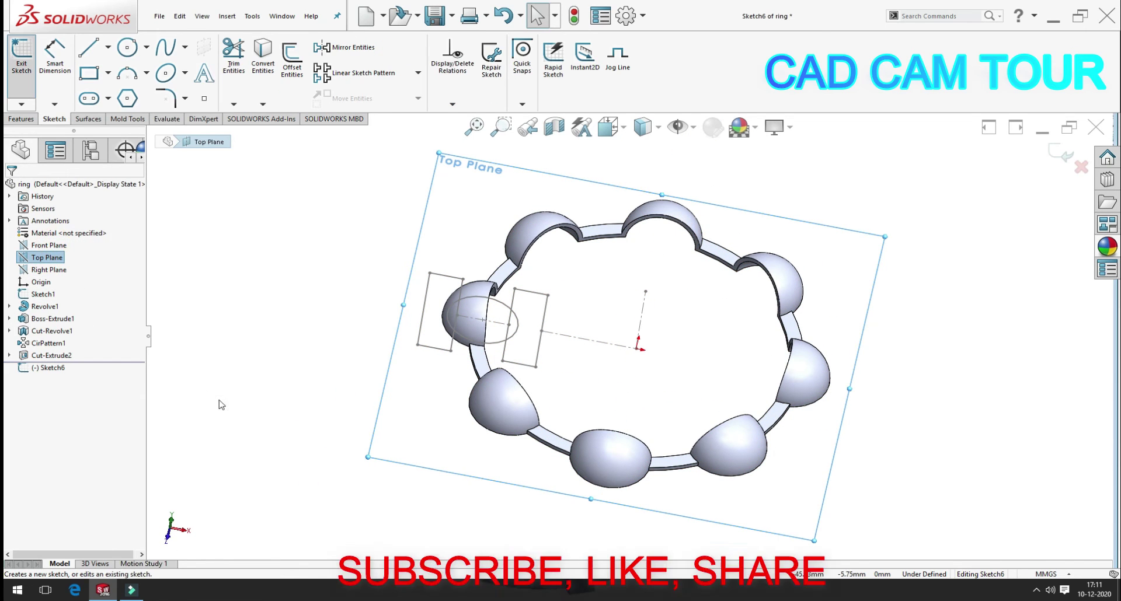
click(127, 47)
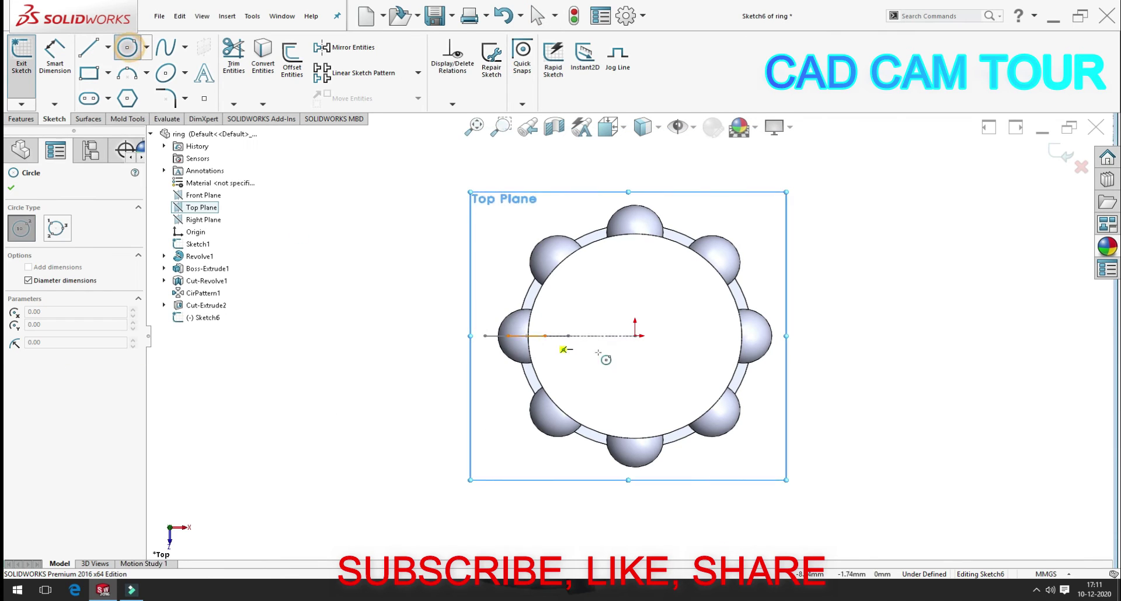
click(635, 336)
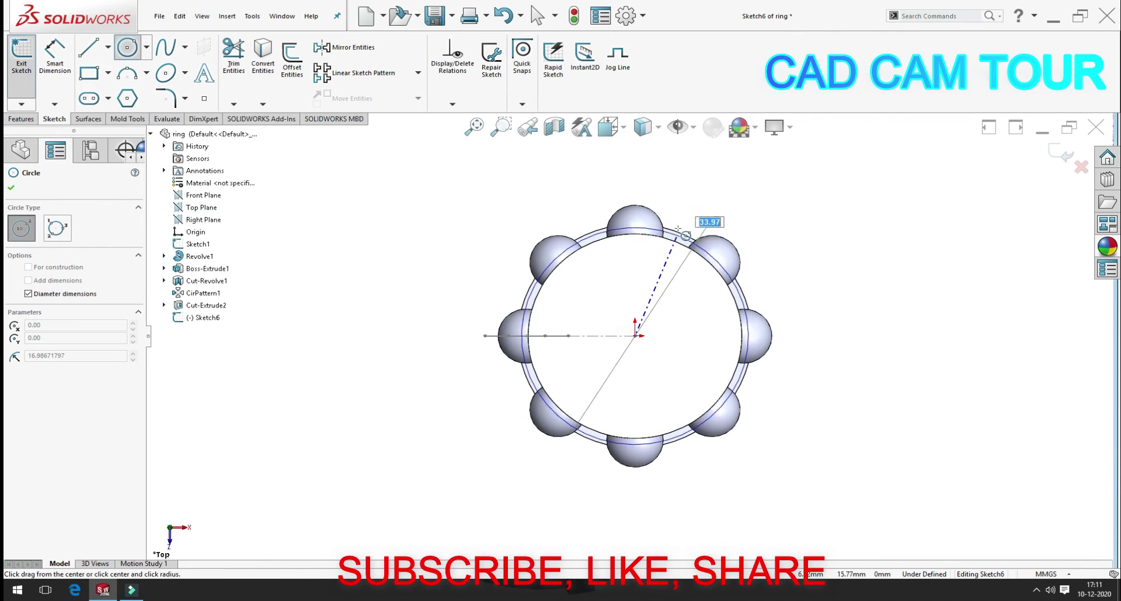
click(675, 226)
click(635, 335)
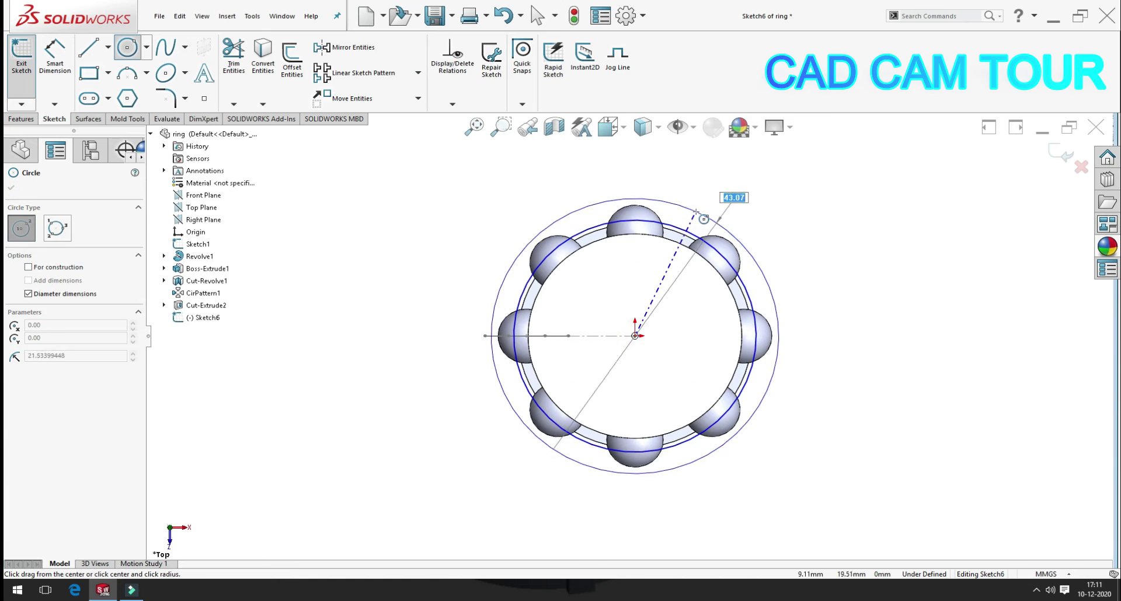
click(725, 192)
key(Escape)
scroll(715, 196, down, 3)
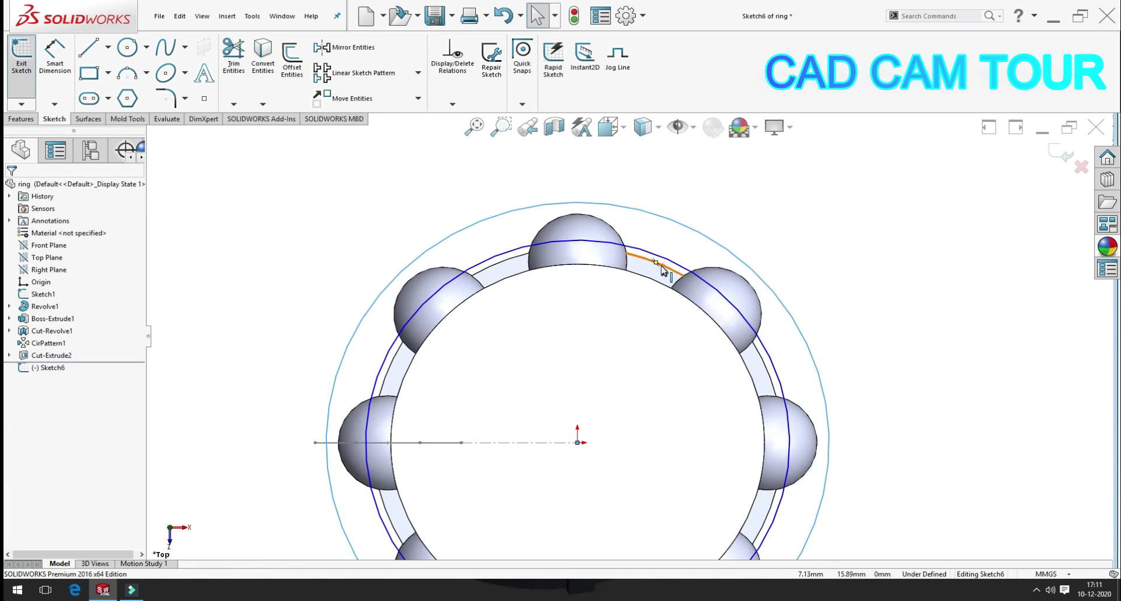
click(656, 262)
ctrl+click(658, 260)
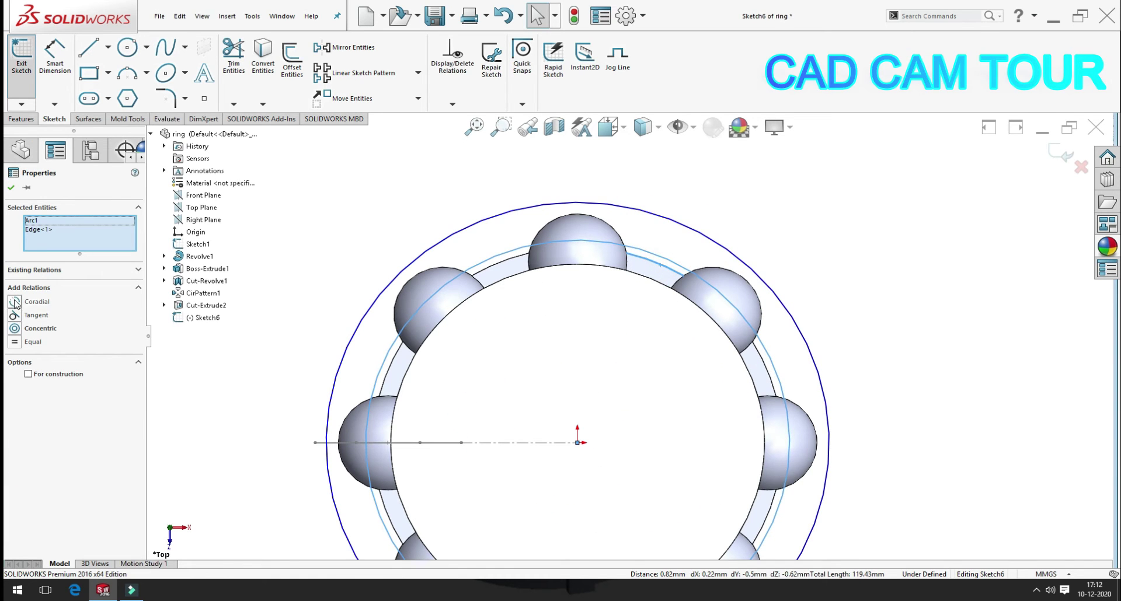
click(16, 303)
Dimension the outer circle to a 45 mm diameter.
click(343, 207)
key(d)
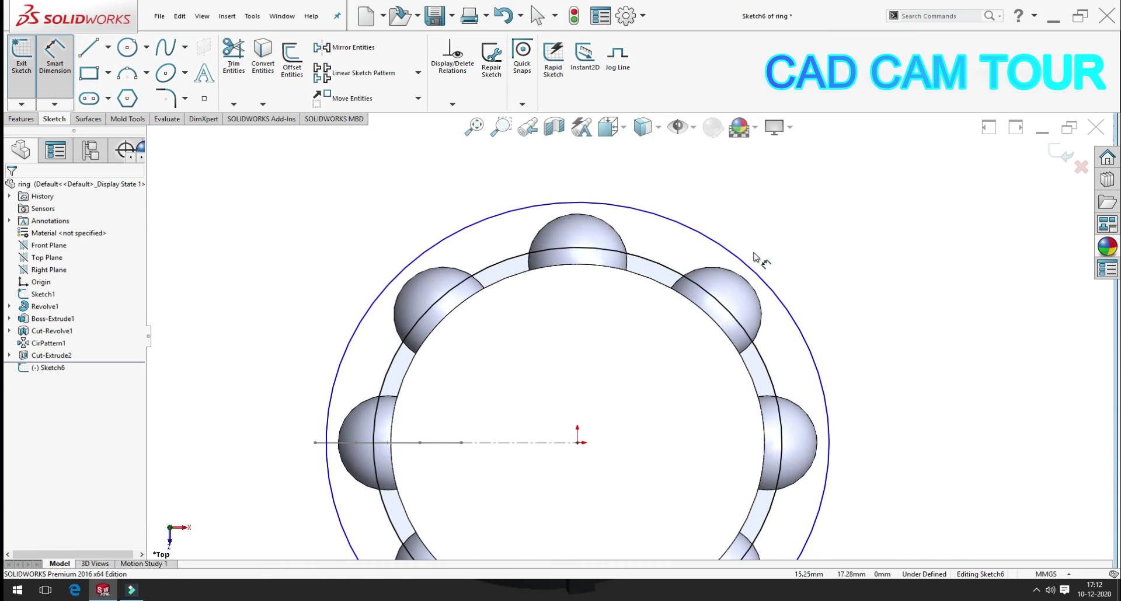
click(755, 259)
click(792, 252)
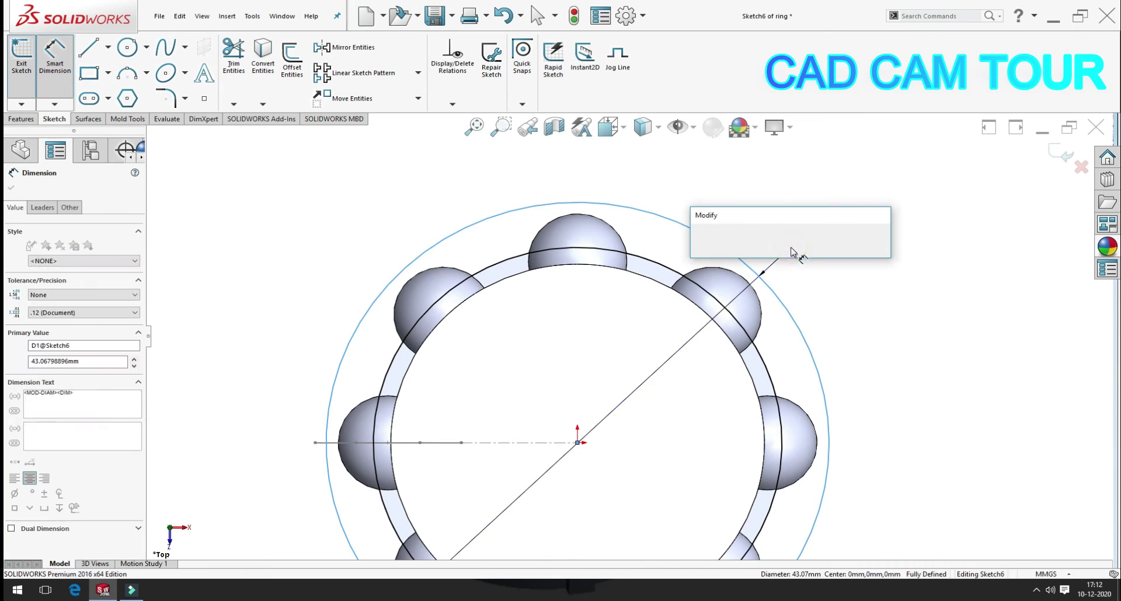
text(45)
key(Return)
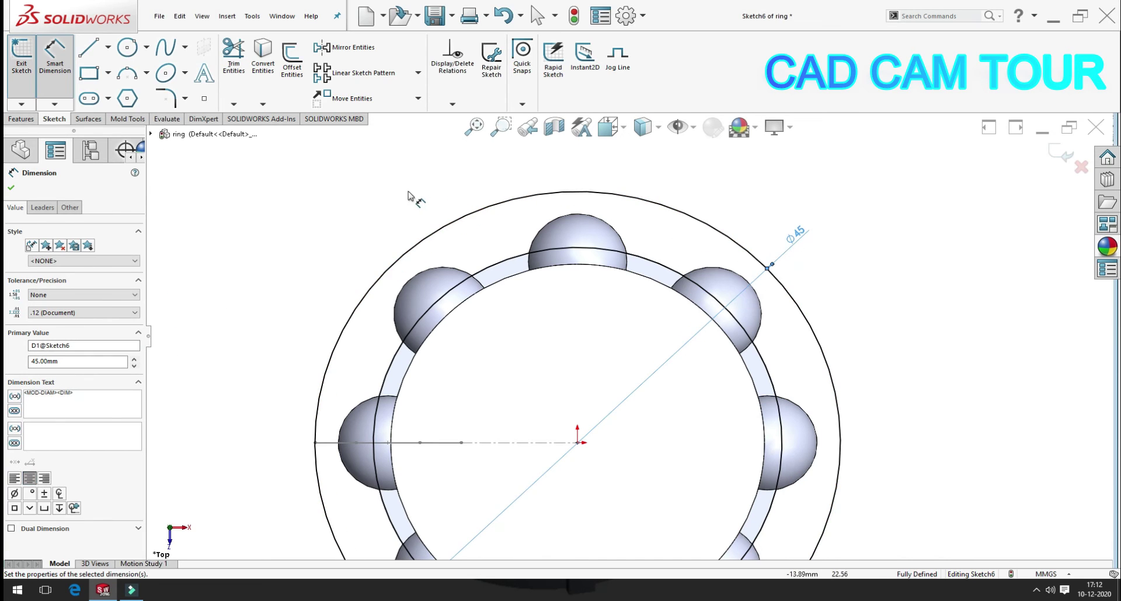
click(407, 192)
click(26, 119)
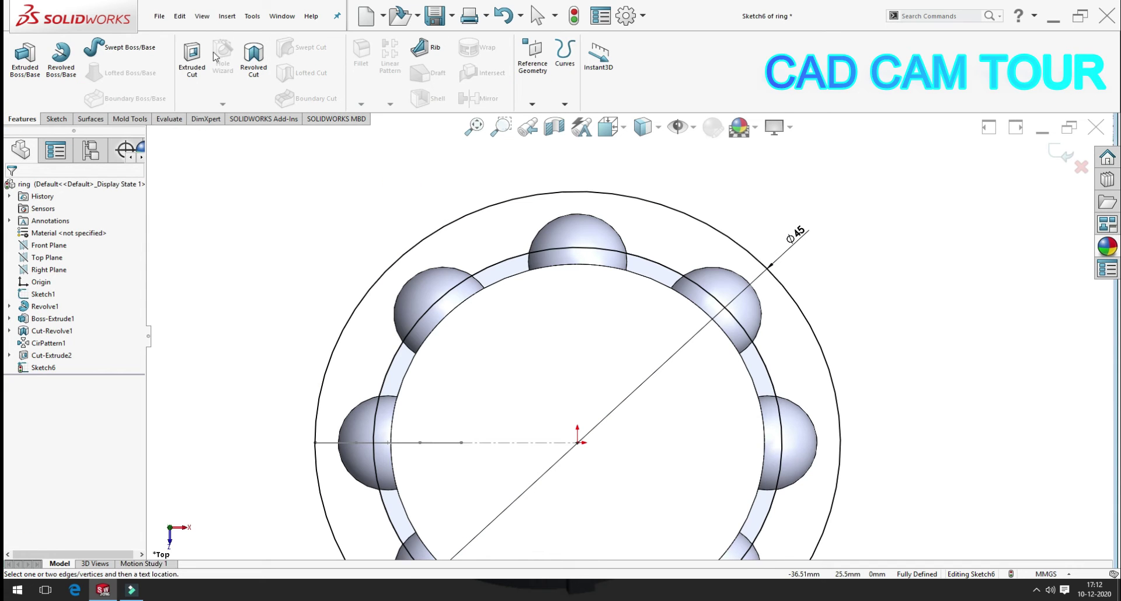
Extruded-cut between the two circles Through All with reversed direction, creating Cut-Extrude3.
click(192, 55)
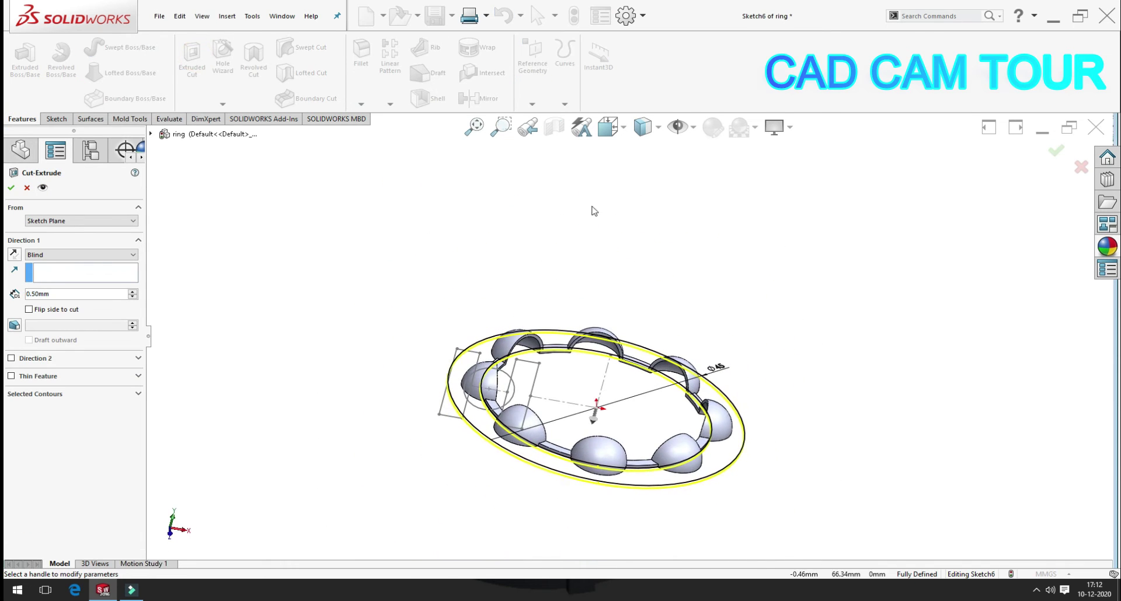
scroll(617, 449, down, 2)
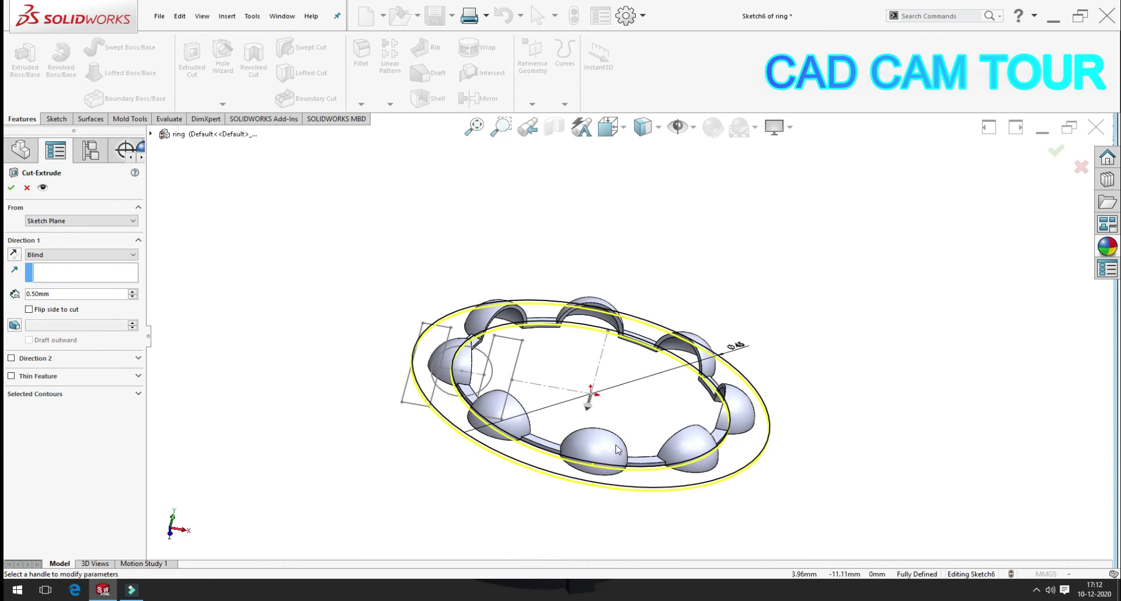
click(18, 257)
click(54, 257)
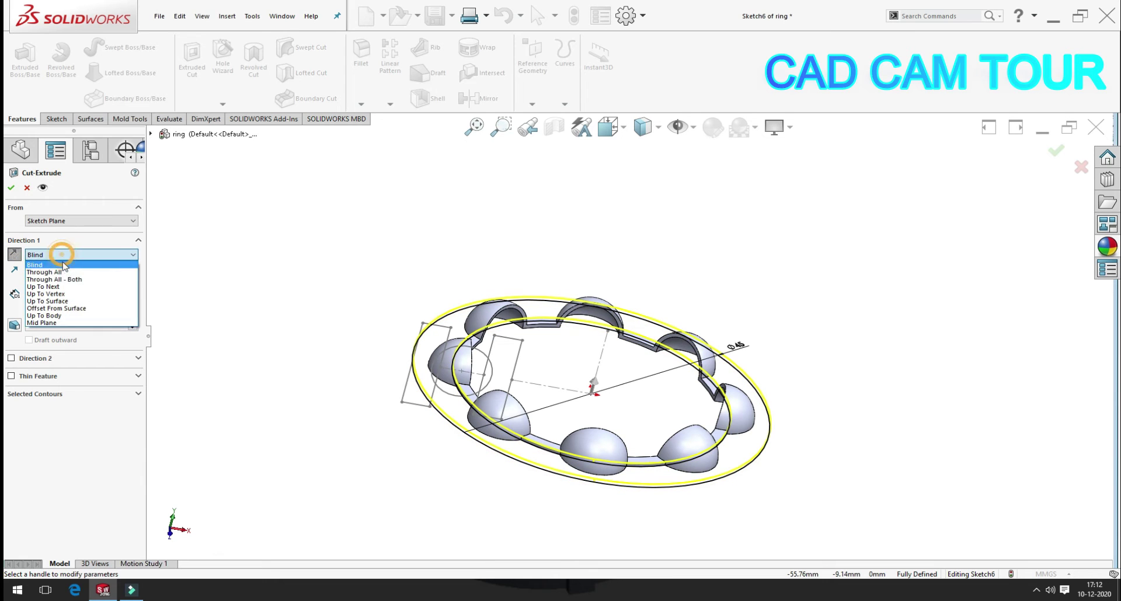
click(64, 275)
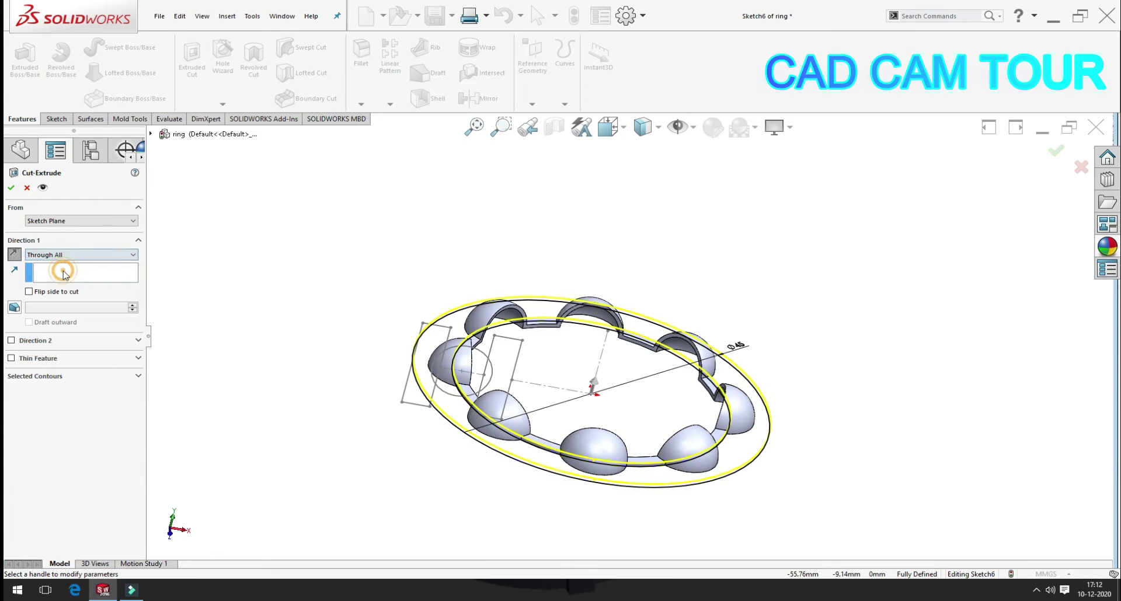
click(12, 189)
mouse_move(296, 220)
middle_down()
mouse_move(327, 351)
mouse_move(332, 269)
middle_up()
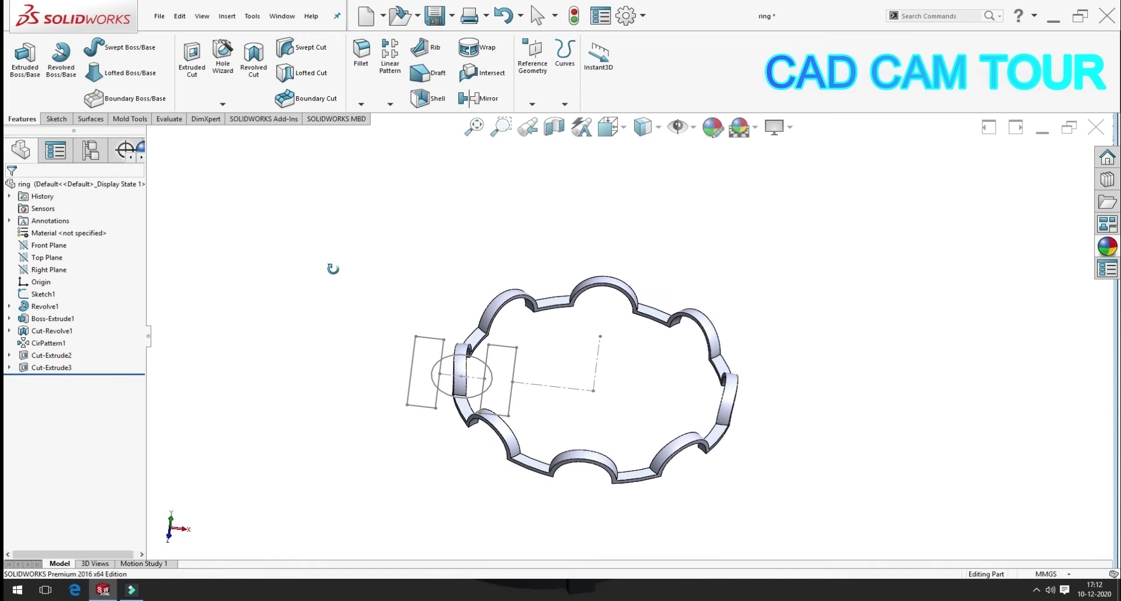
Hide the original profile sketch Sketch1 and turn the view.
click(513, 359)
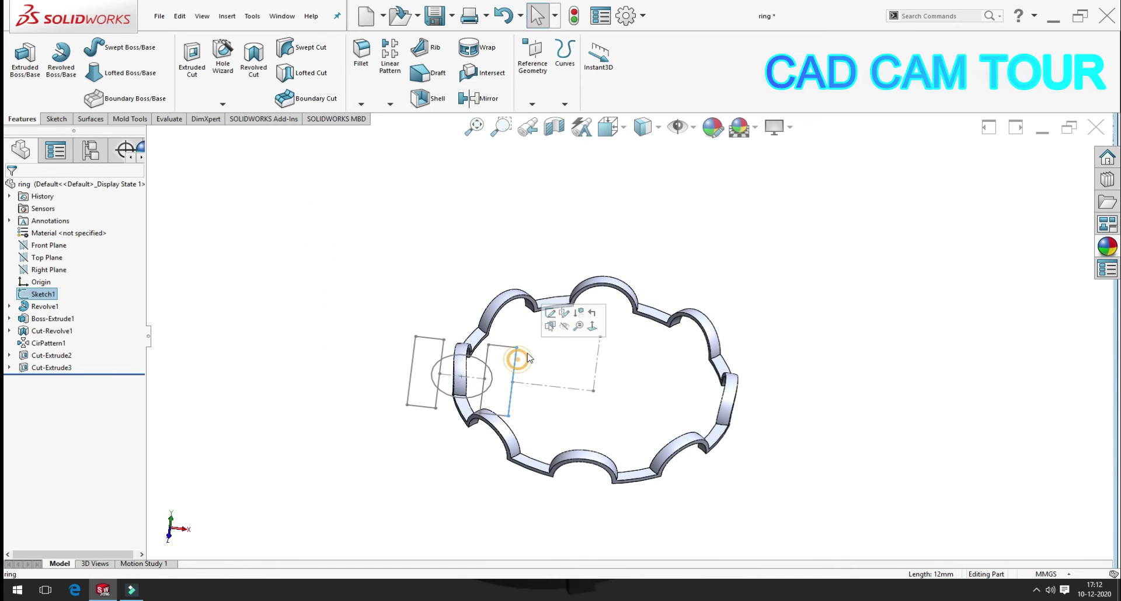
click(565, 323)
middle_drag(418, 253, 553, 337)
scroll(638, 384, down, 2)
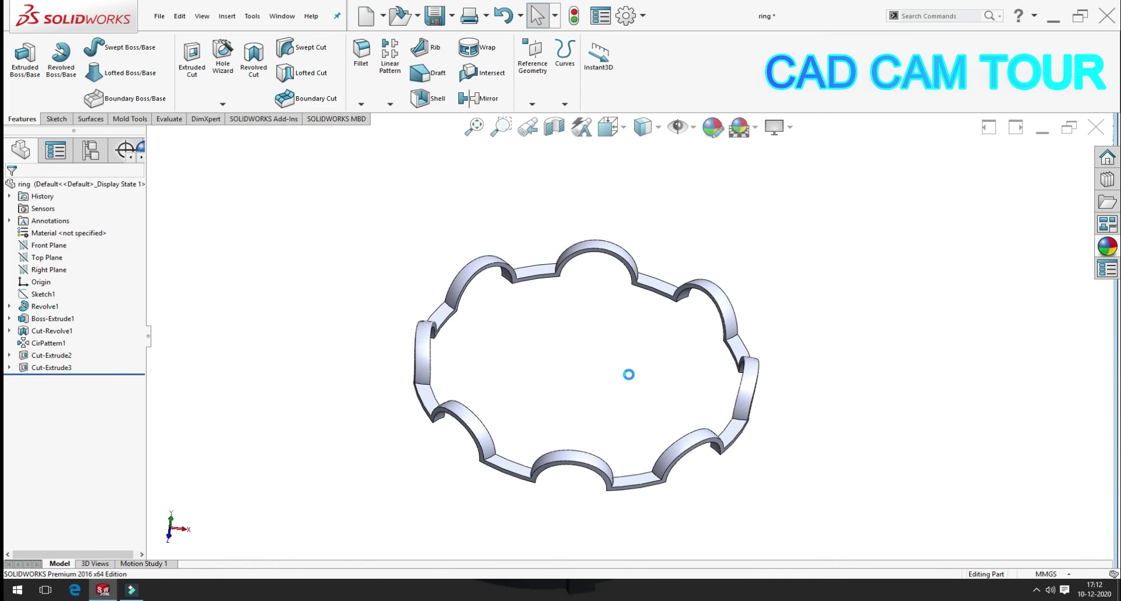
Create a new assembly and set its scene to Plain White.
click(366, 16)
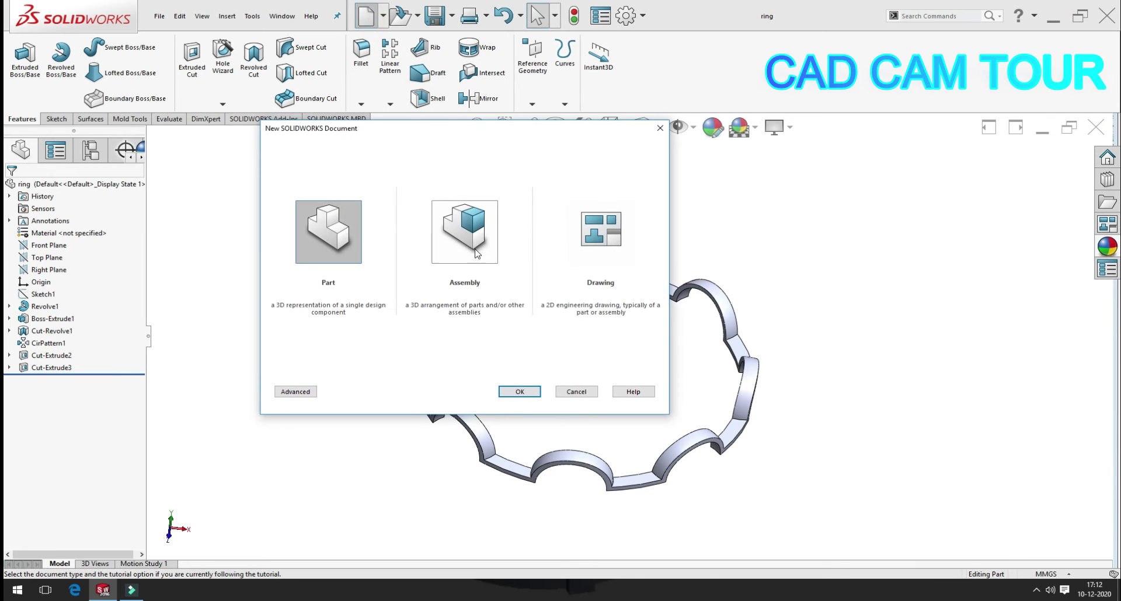
click(467, 234)
double_click(467, 234)
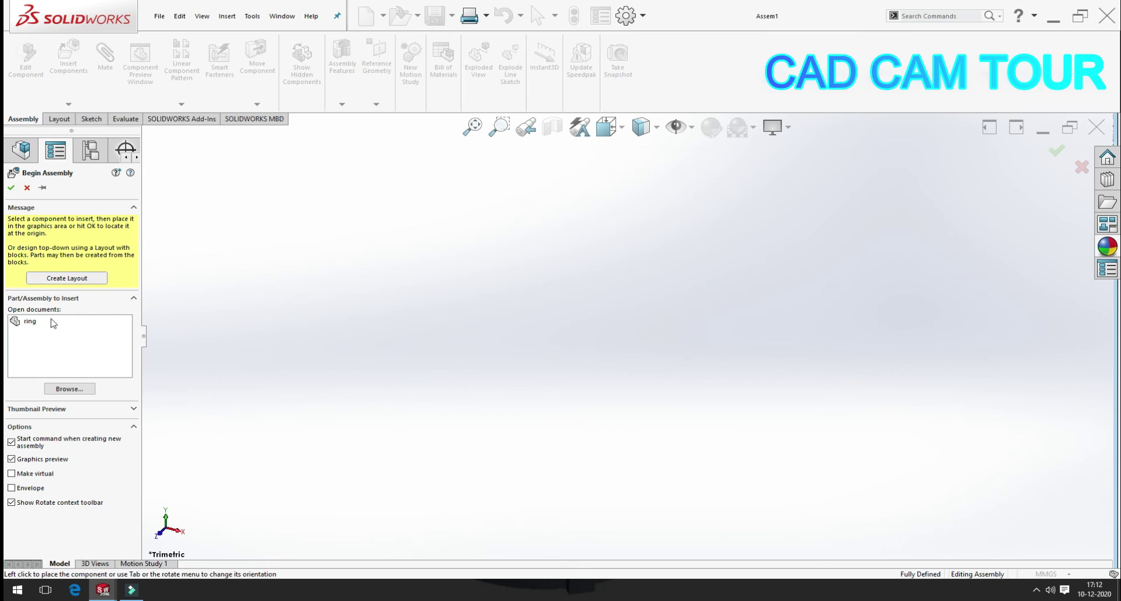
click(26, 187)
click(753, 127)
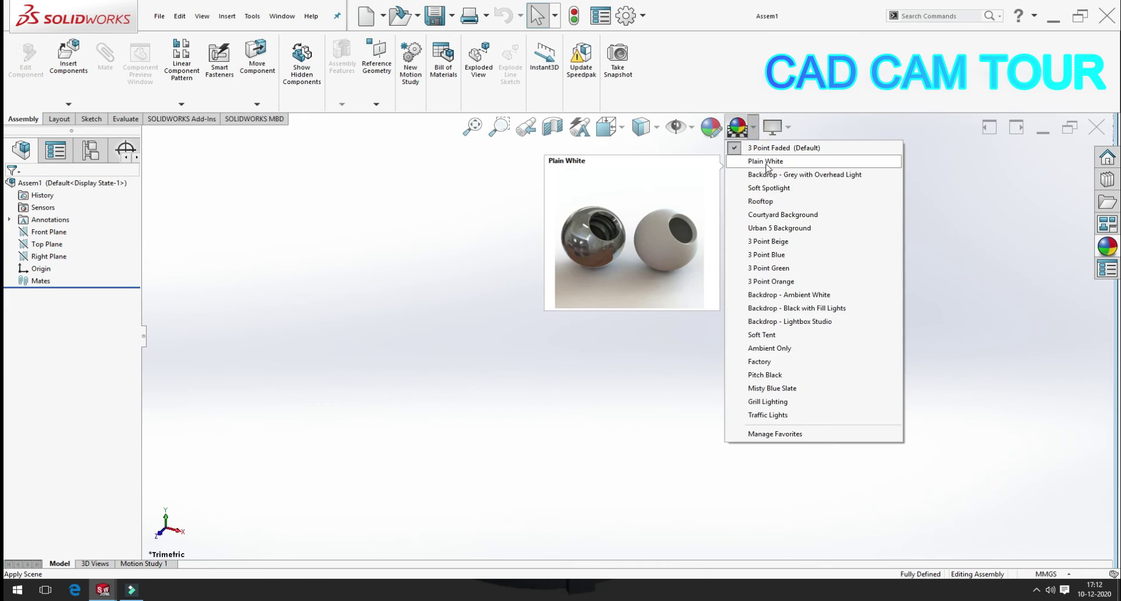
click(766, 163)
Insert and place the ball, inner race, outer race and cage ring parts.
click(77, 62)
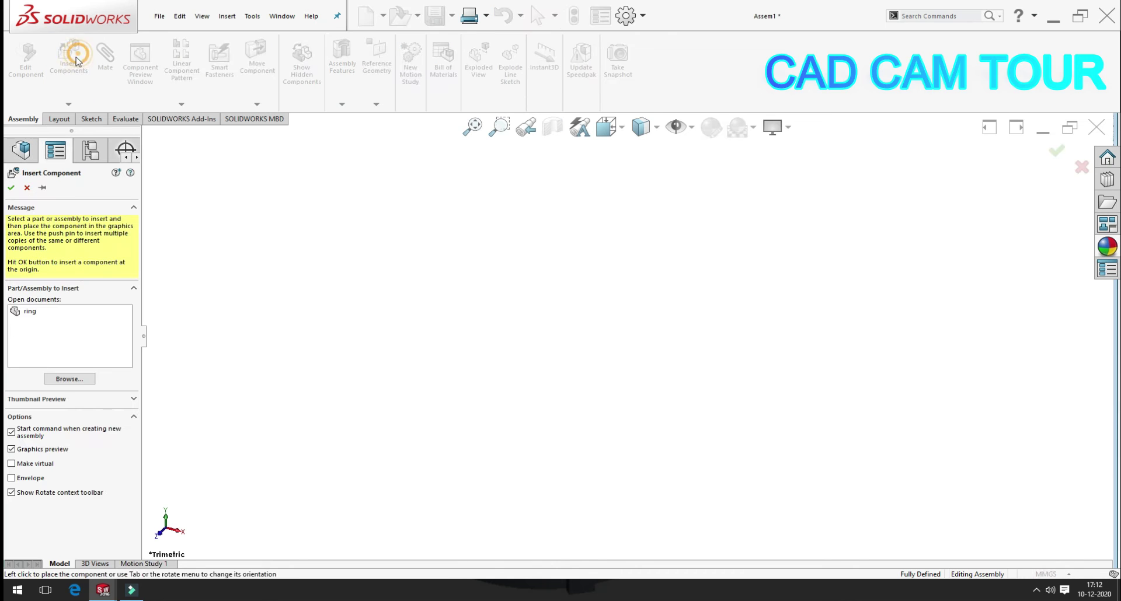
click(78, 378)
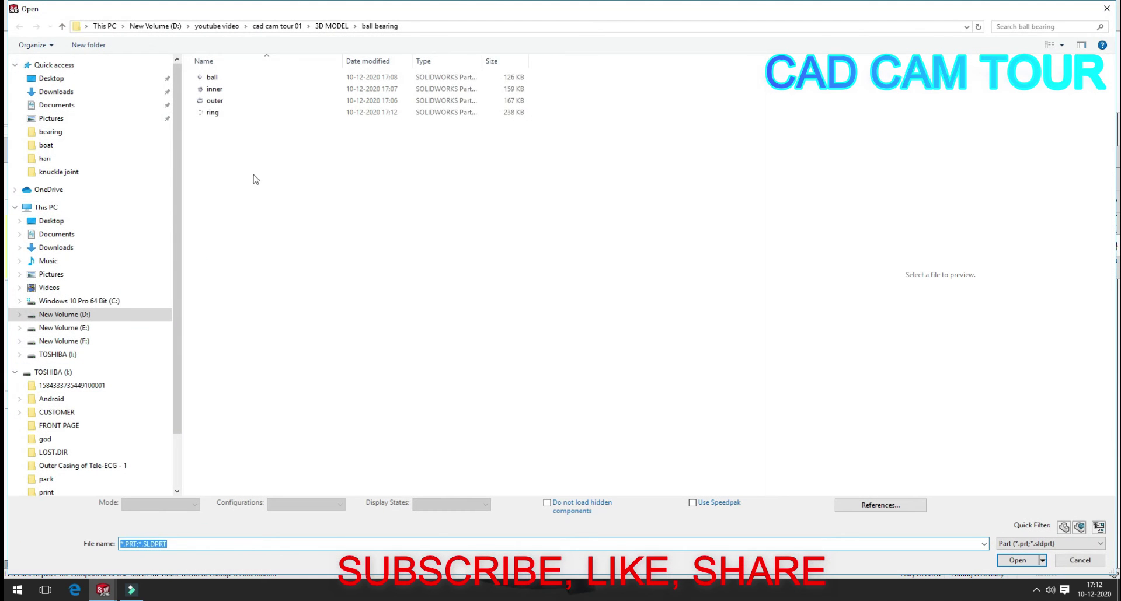
drag(236, 151, 201, 68)
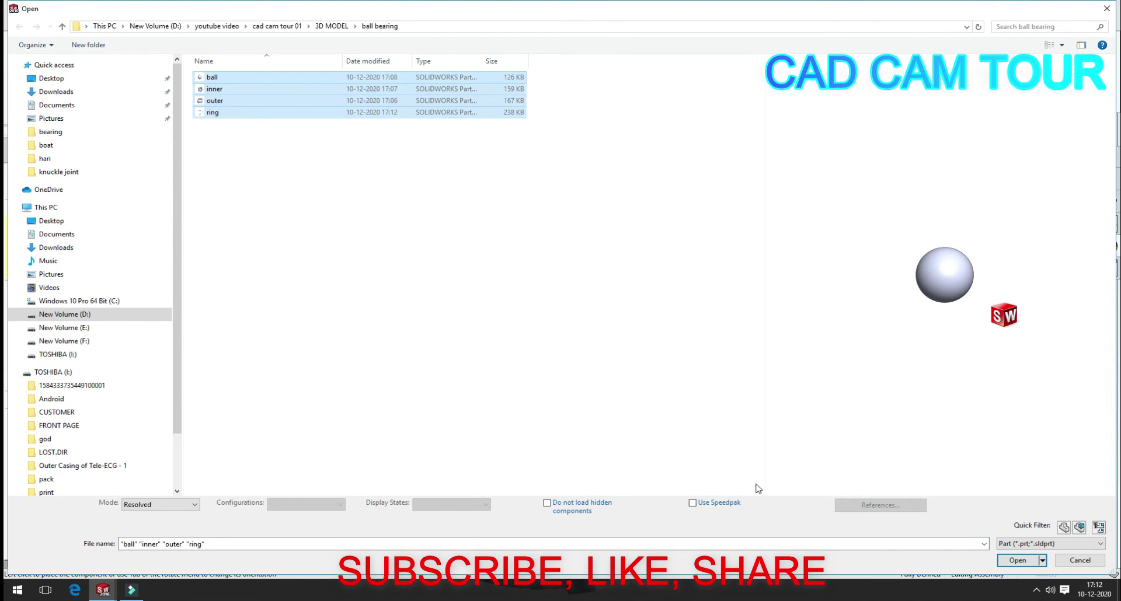
click(1016, 560)
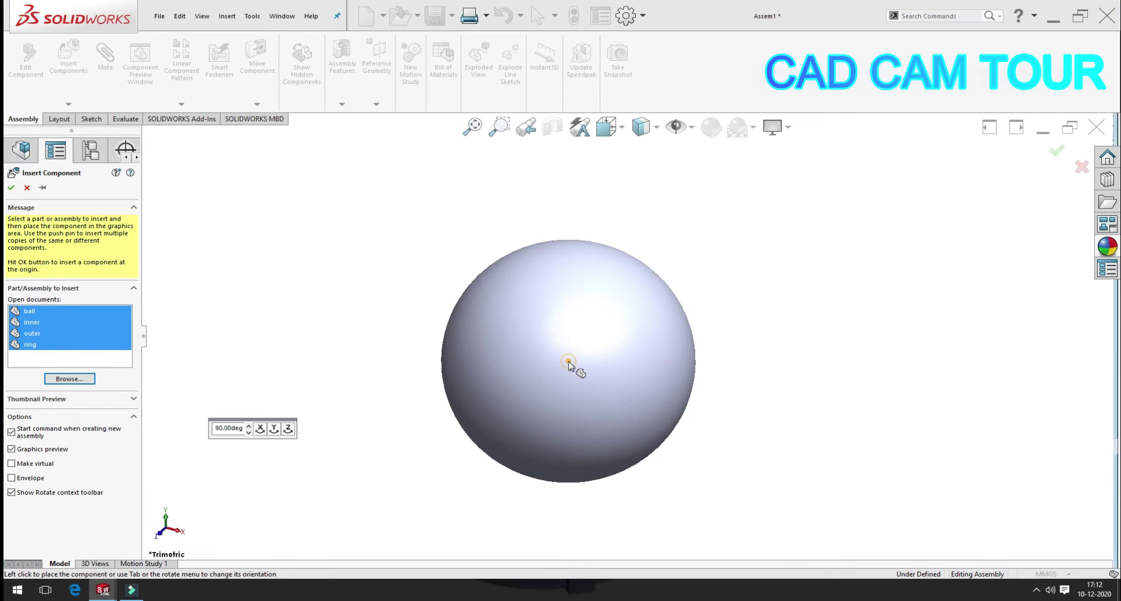
click(632, 368)
click(727, 379)
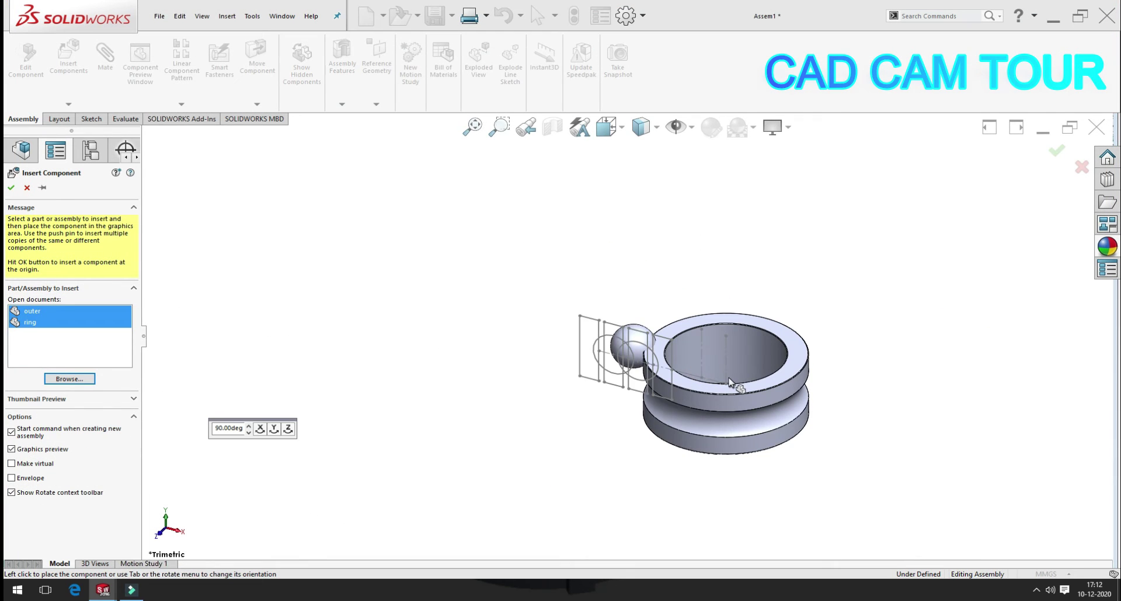
click(445, 364)
click(513, 218)
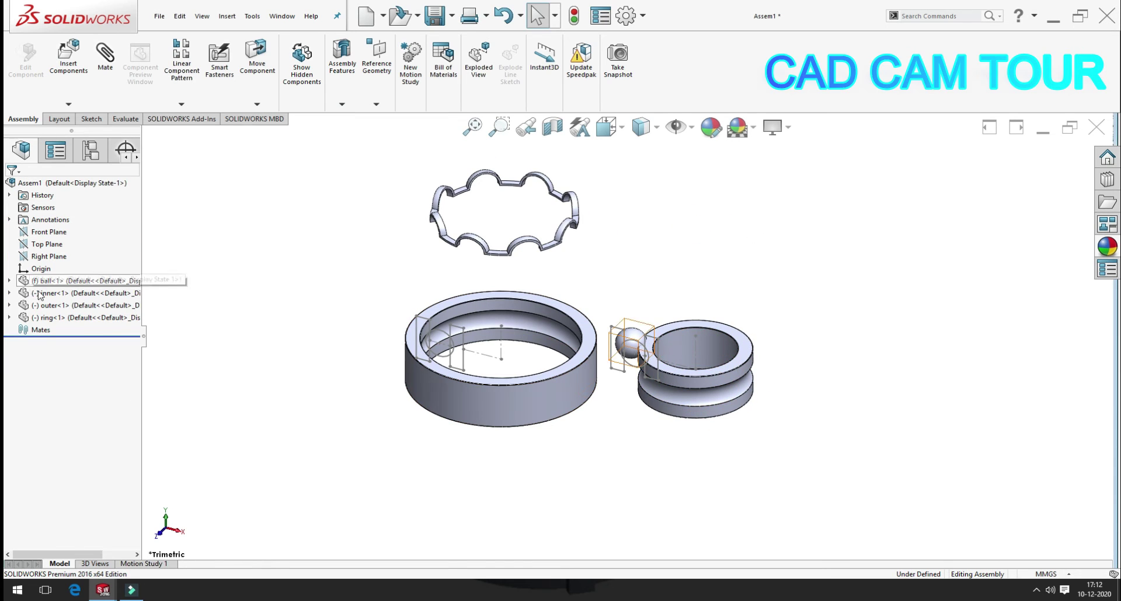
Float ball<1> so it moves freely, abandoning a mate started on its origin.
right_click(44, 281)
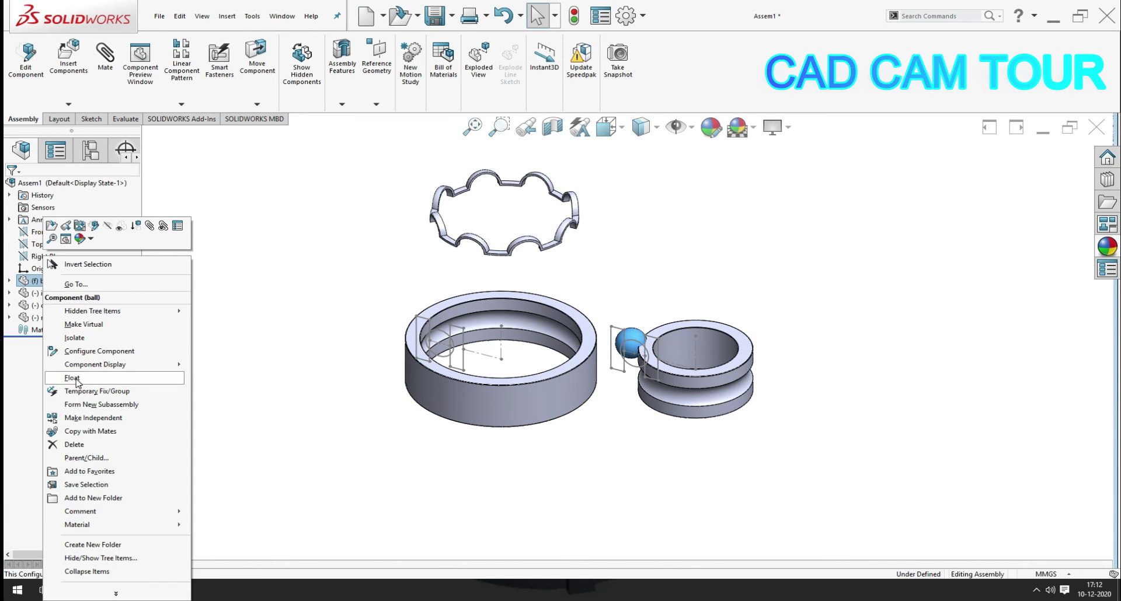
click(76, 379)
click(9, 281)
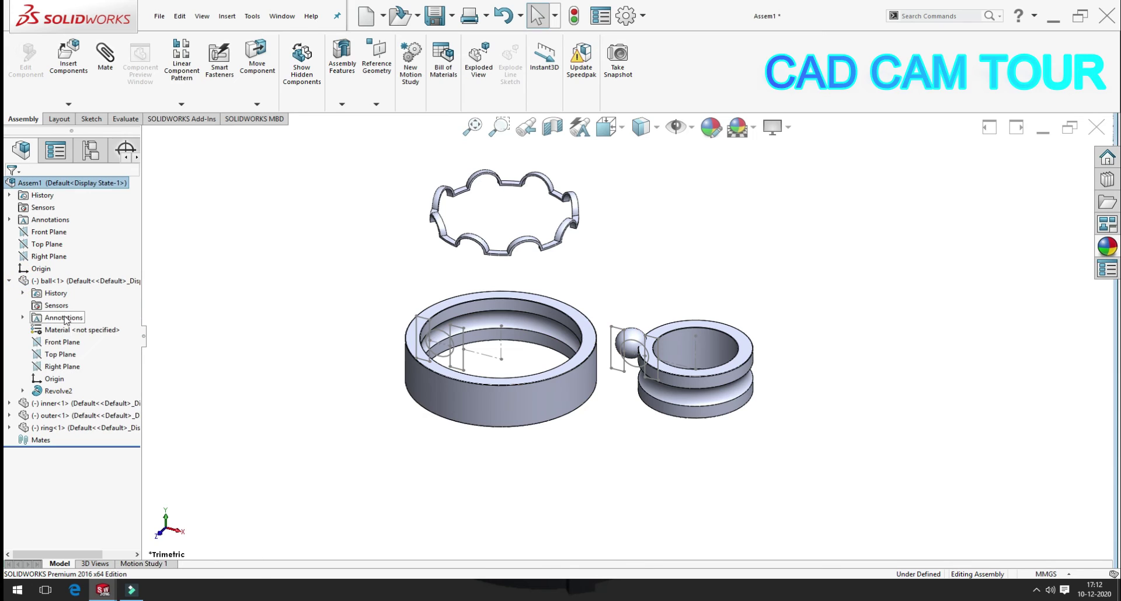
click(50, 380)
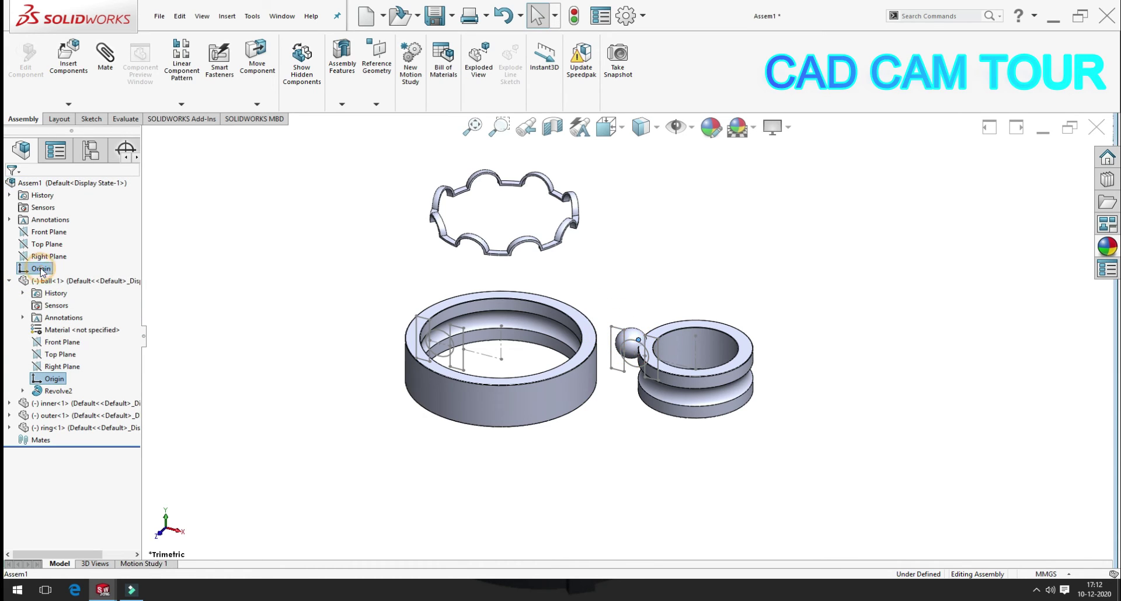
click(106, 53)
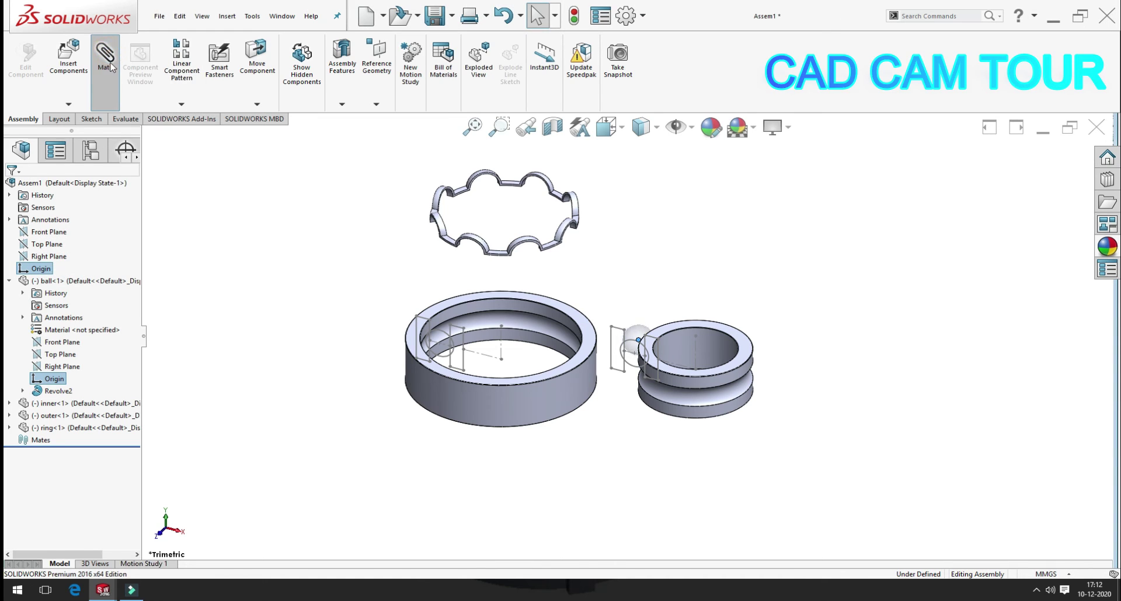
click(11, 188)
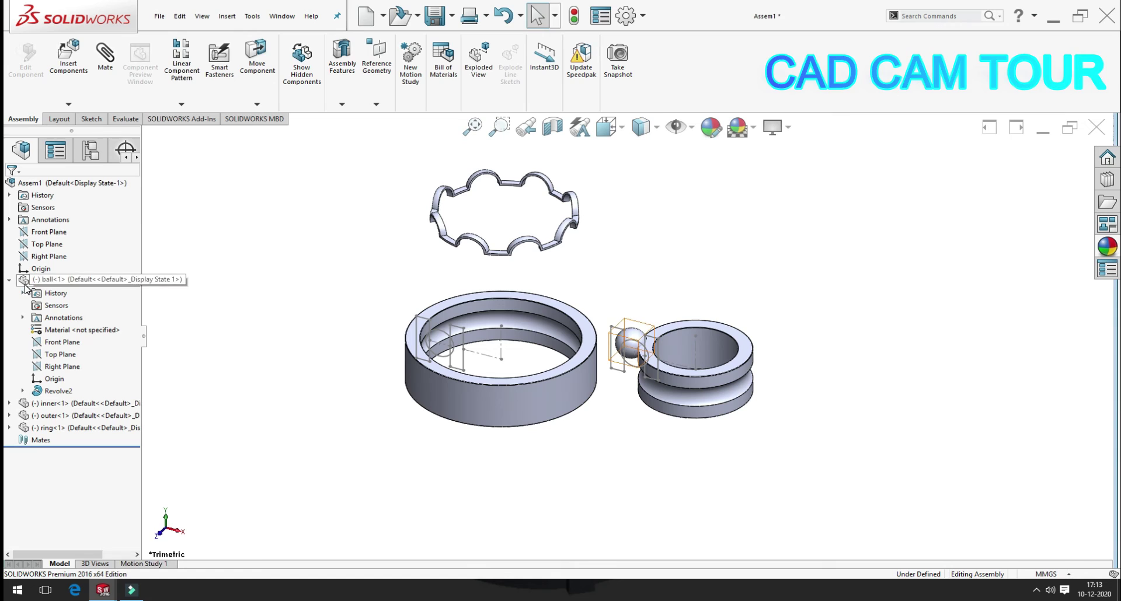
Mate the inner race's Origin coincident with the assembly Origin.
click(9, 403)
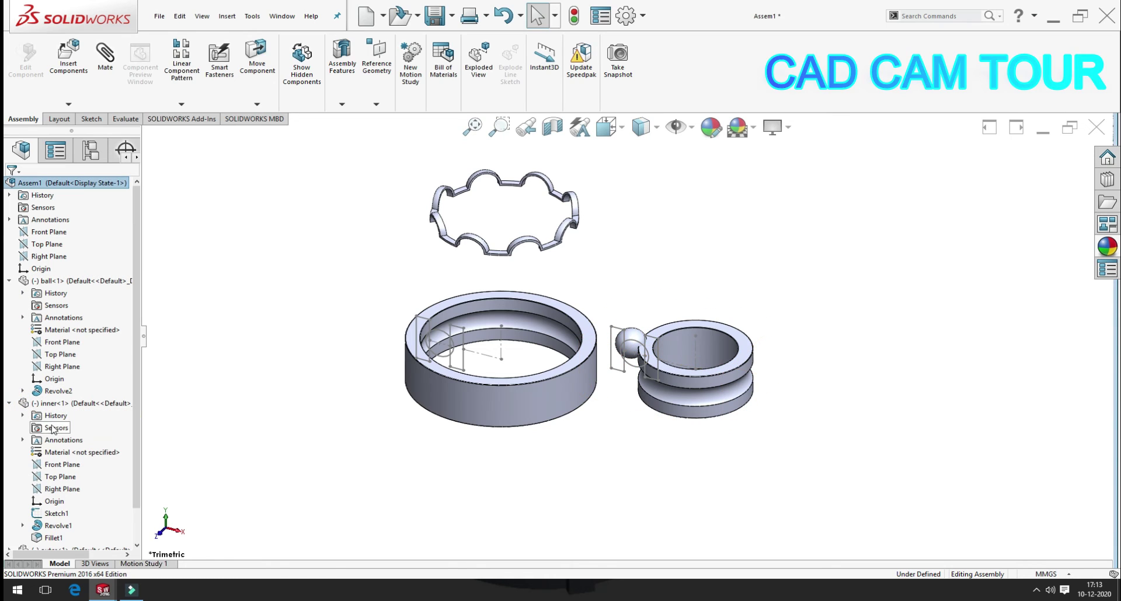
click(51, 502)
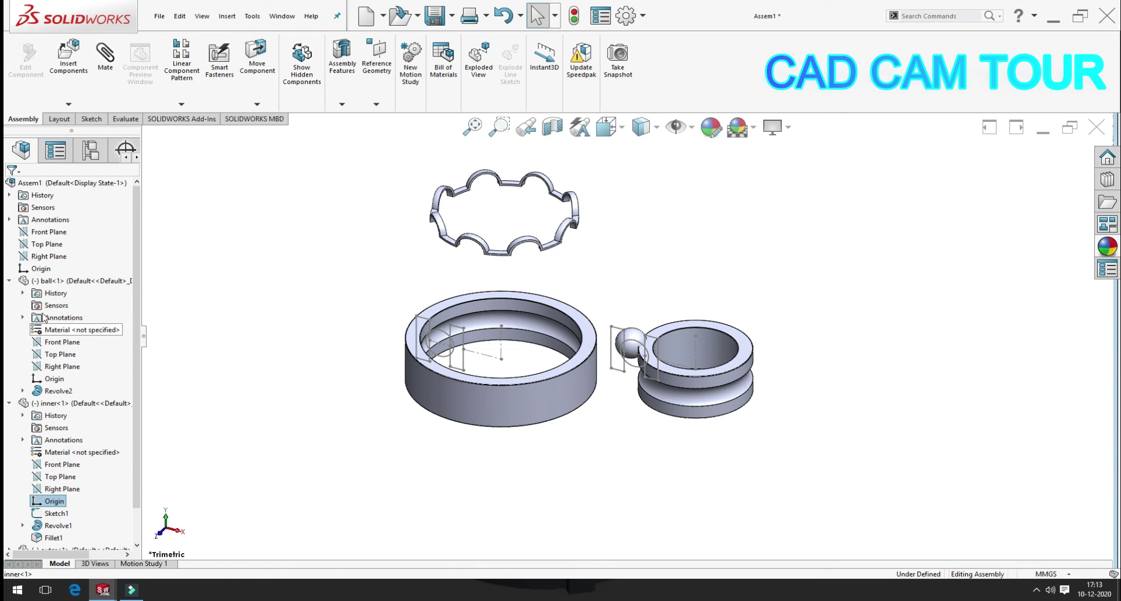
ctrl+click(41, 269)
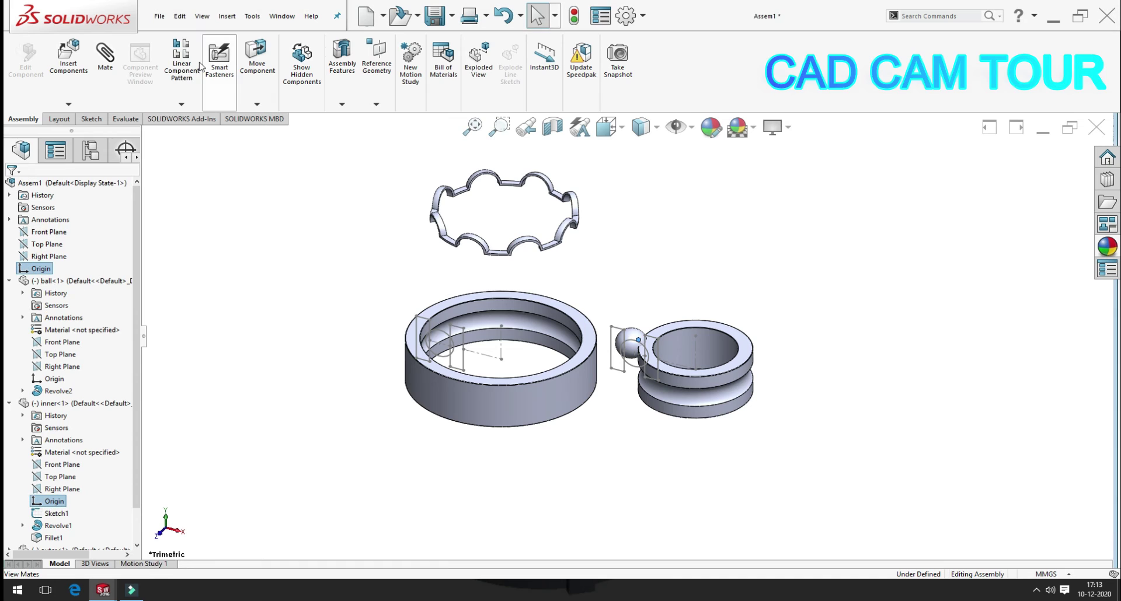
click(105, 56)
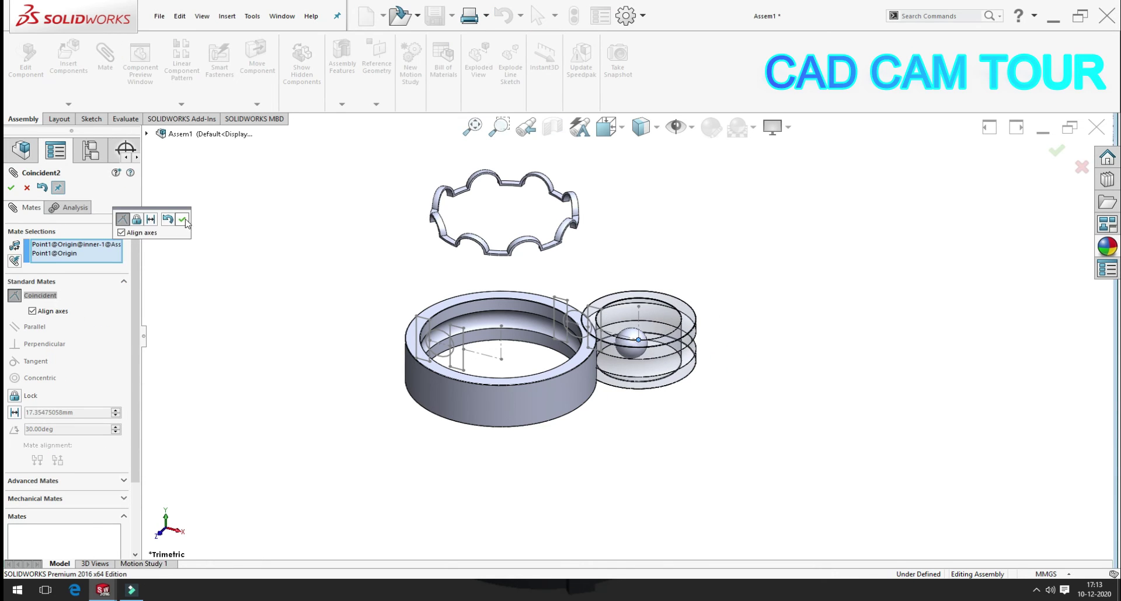
click(183, 219)
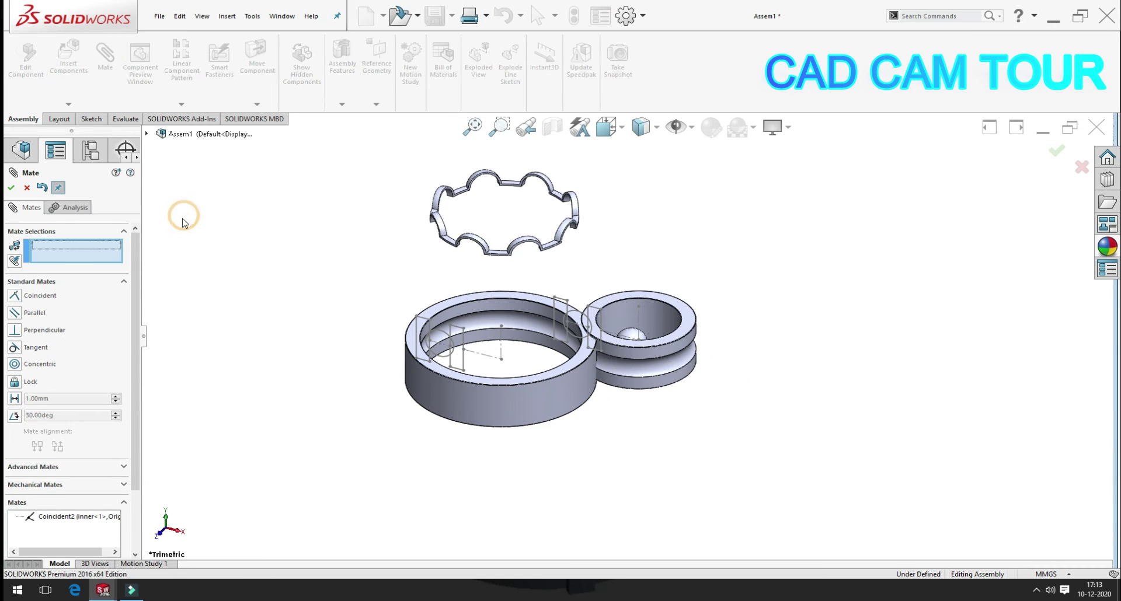
click(12, 188)
Drag the ball and outer race aside, then mate the outer race concentric with the inner race.
scroll(553, 349, down, 3)
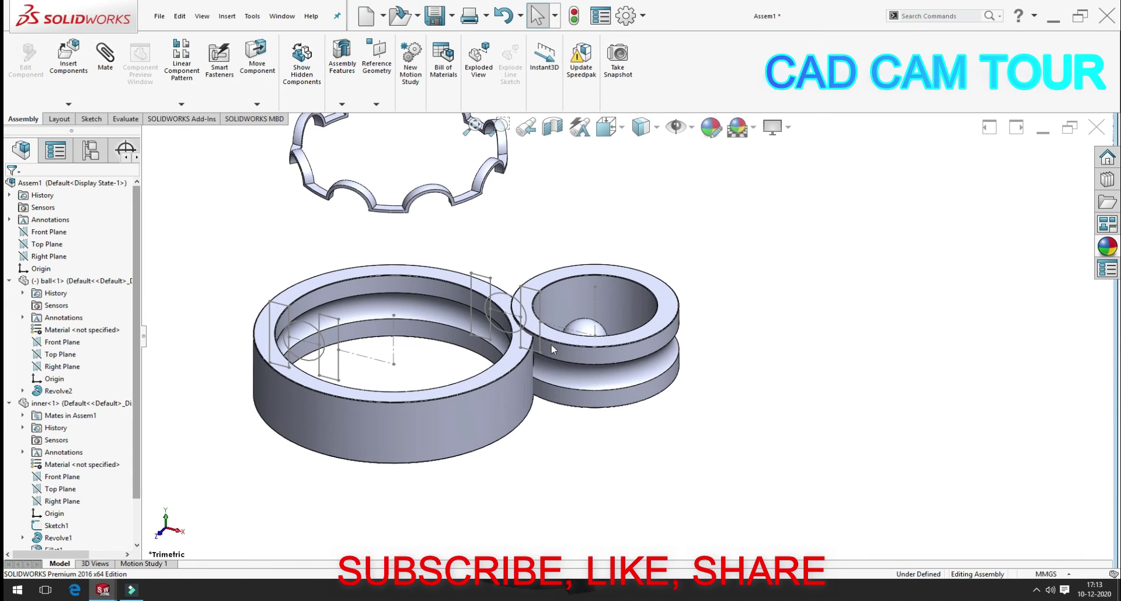
click(10, 282)
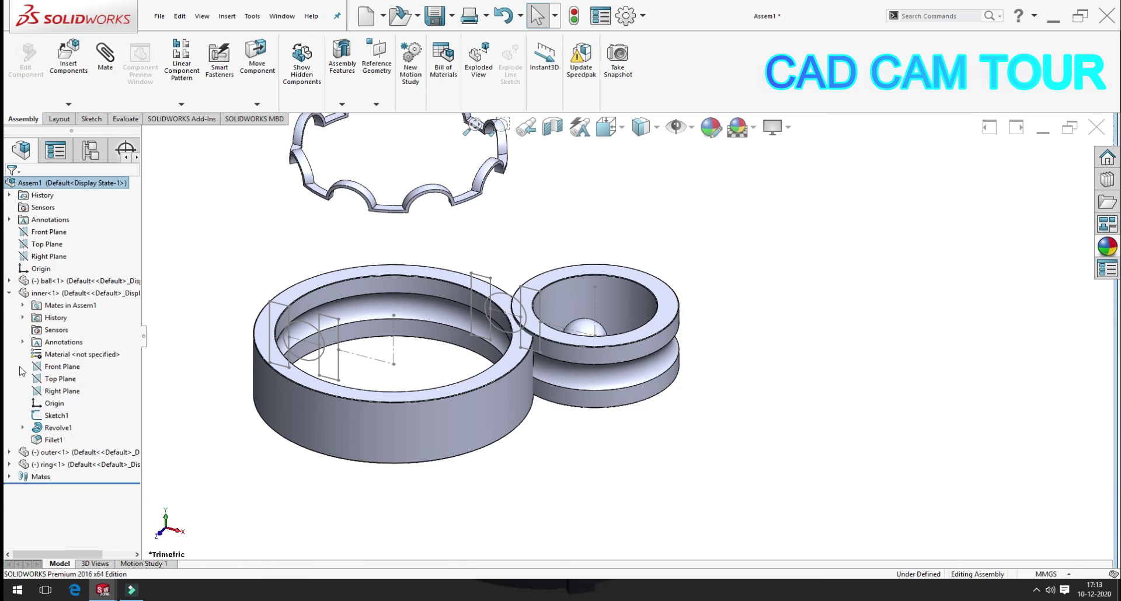
click(9, 477)
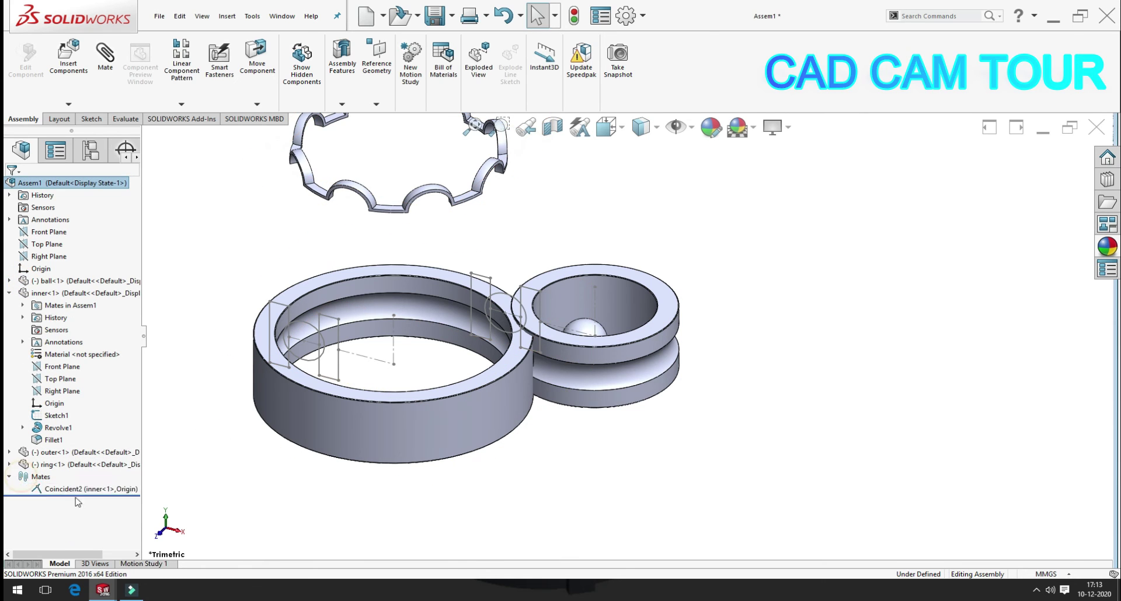
scroll(646, 367, down, 3)
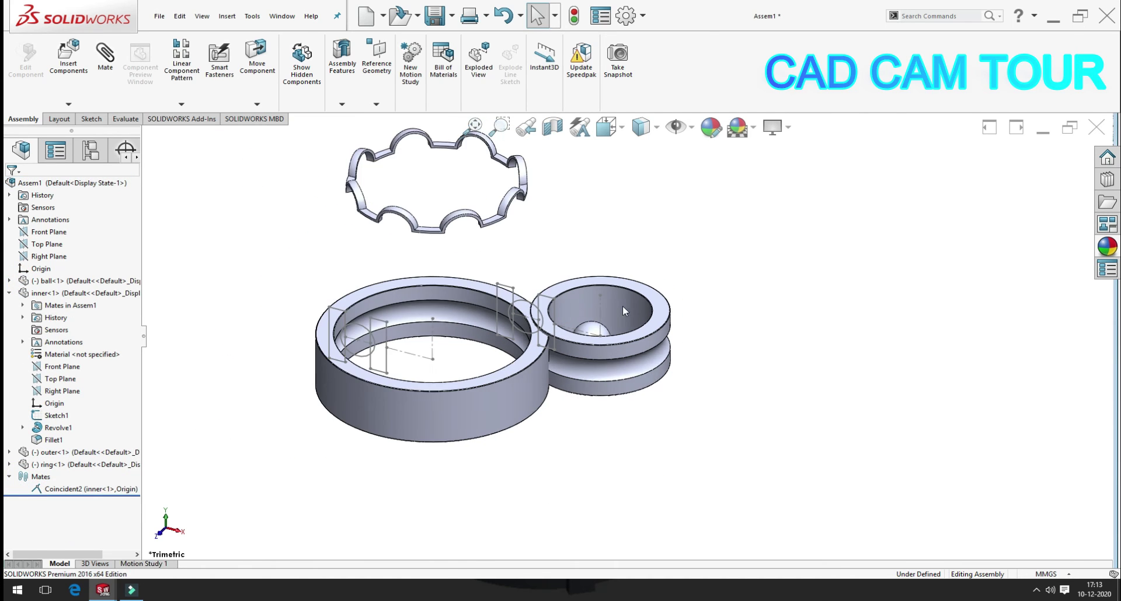
scroll(647, 368, up, 1)
drag(572, 378, 796, 395)
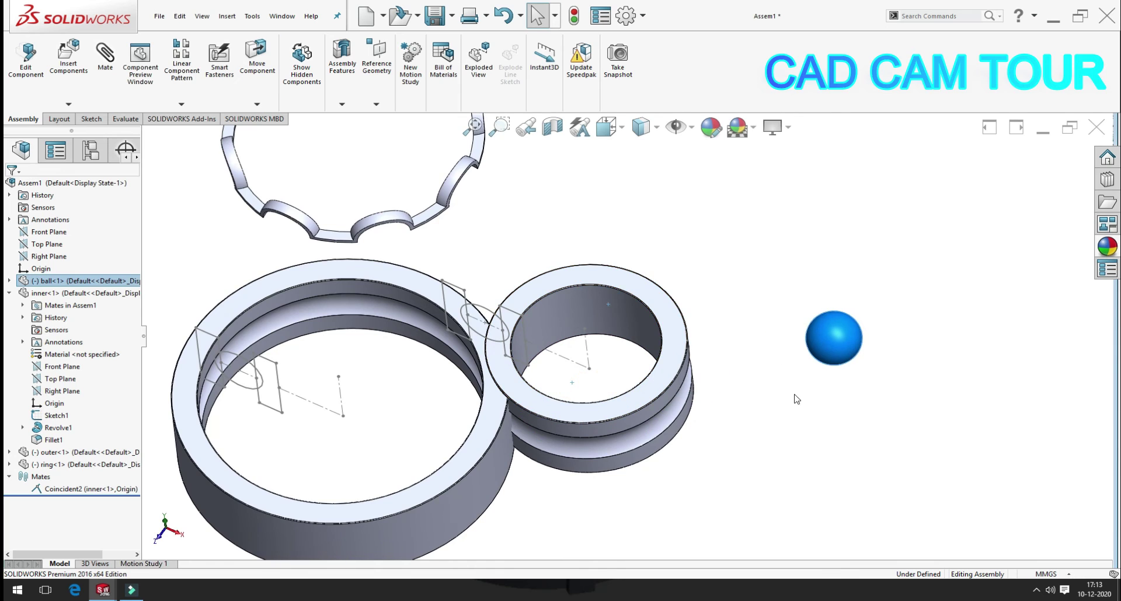
scroll(507, 484, up, 2)
drag(509, 484, 883, 362)
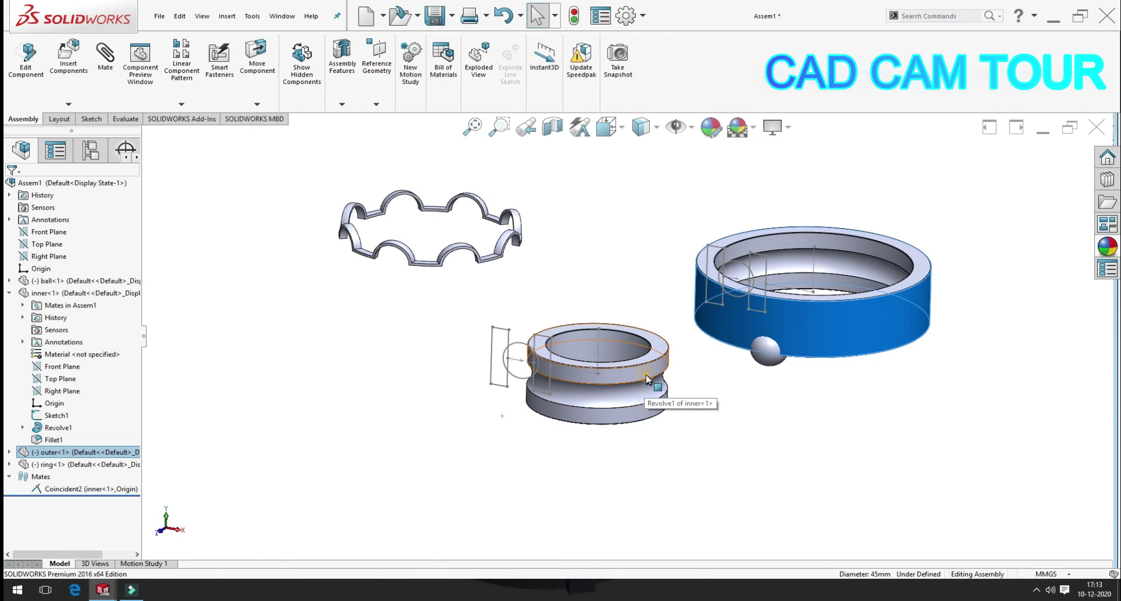
ctrl+click(645, 371)
click(106, 56)
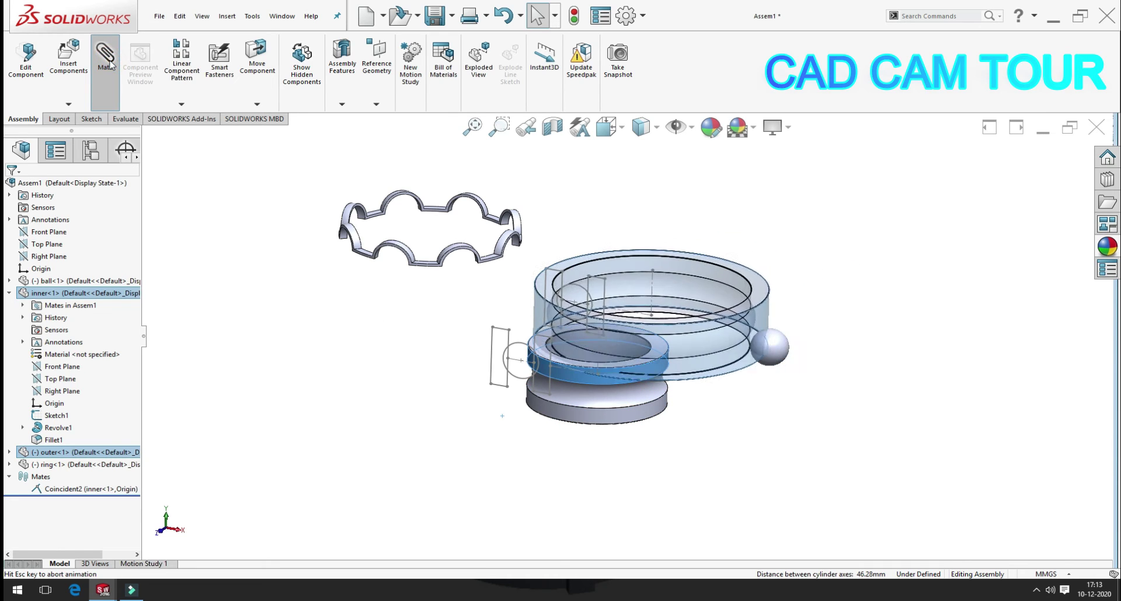
click(12, 188)
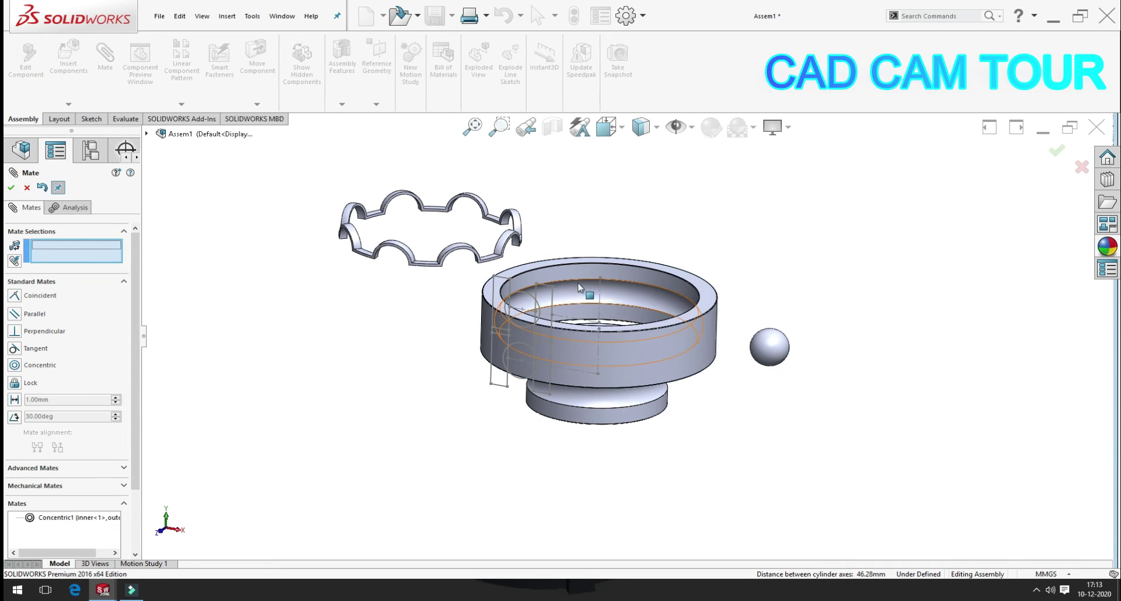
Make the outer and inner races' top faces flush with a Coincident mate.
scroll(558, 269, down, 2)
click(545, 261)
middle_drag(545, 287, 575, 339)
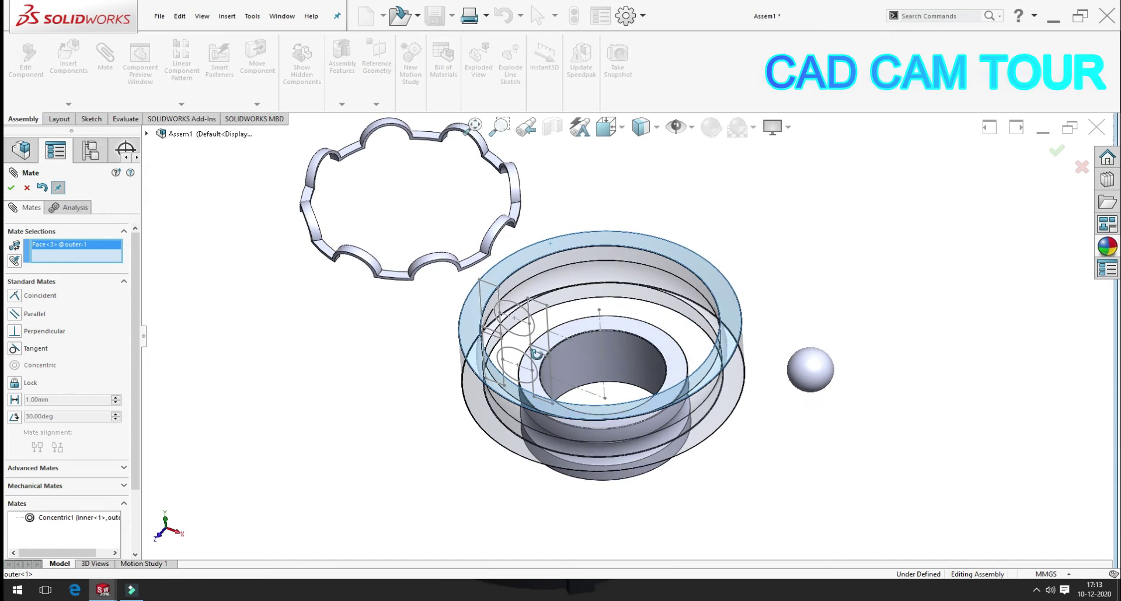
click(581, 328)
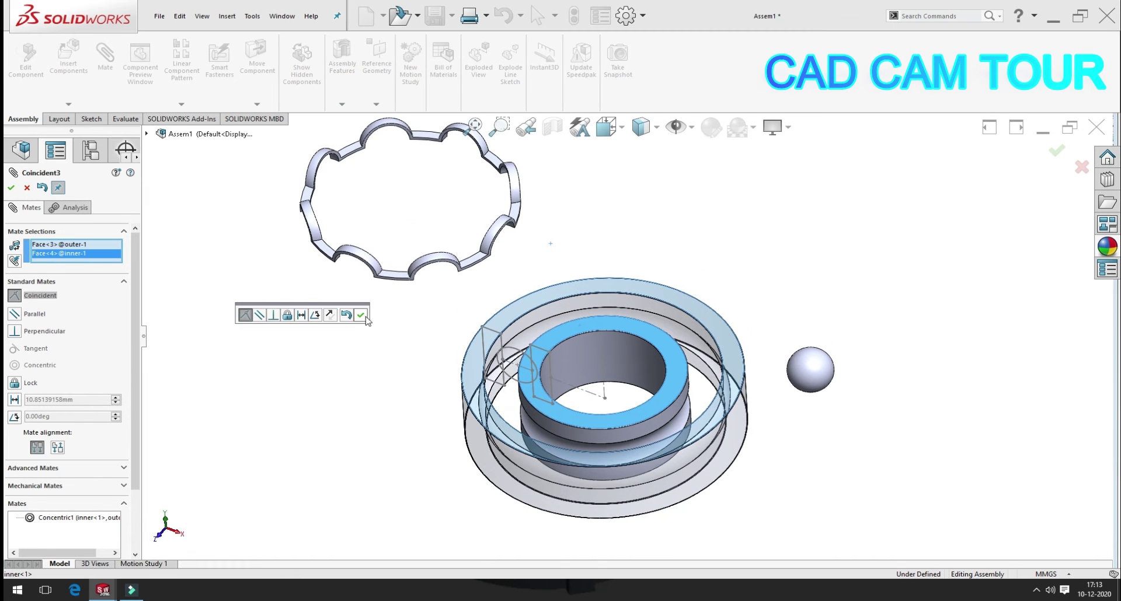
click(361, 315)
middle_drag(383, 336, 407, 337)
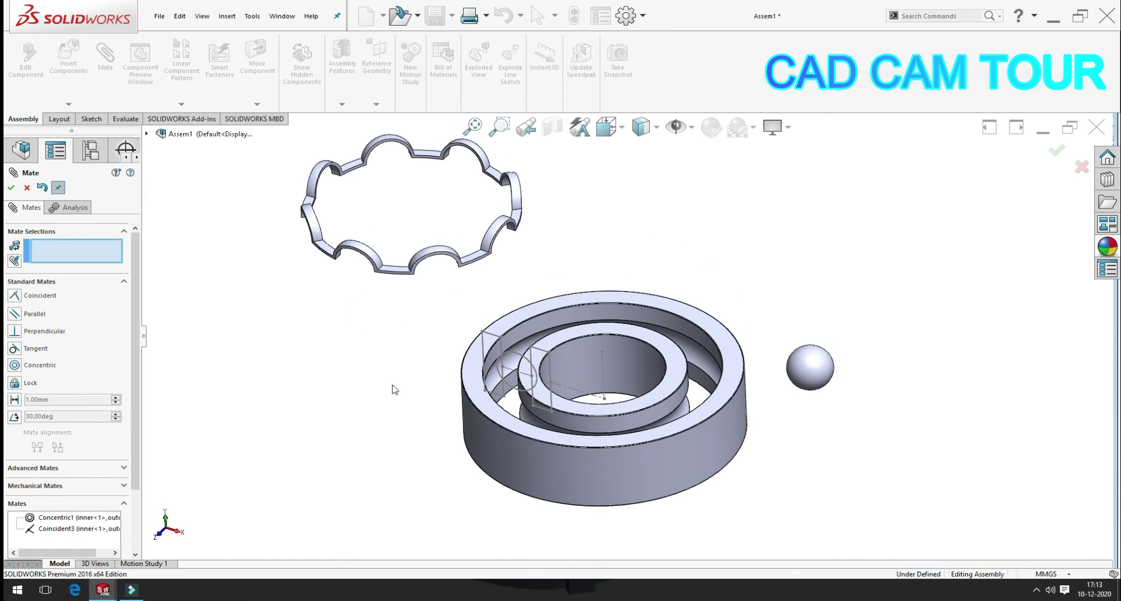
Mate a flat face of the cage ring coincident with the assembly's Top Plane.
middle_drag(378, 351, 412, 222)
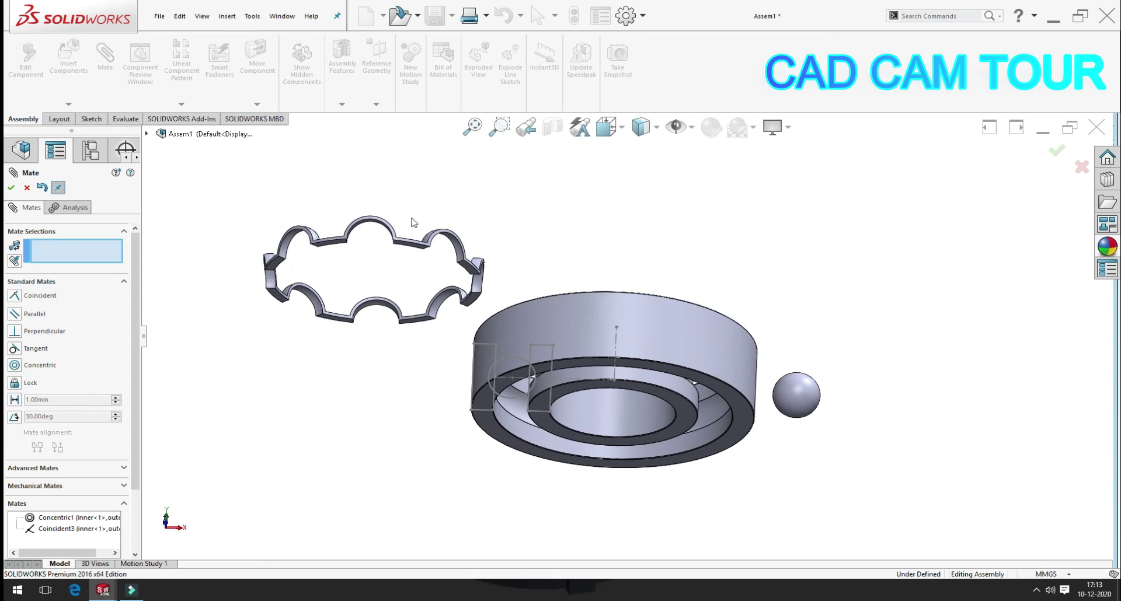
scroll(342, 254, down, 3)
click(371, 252)
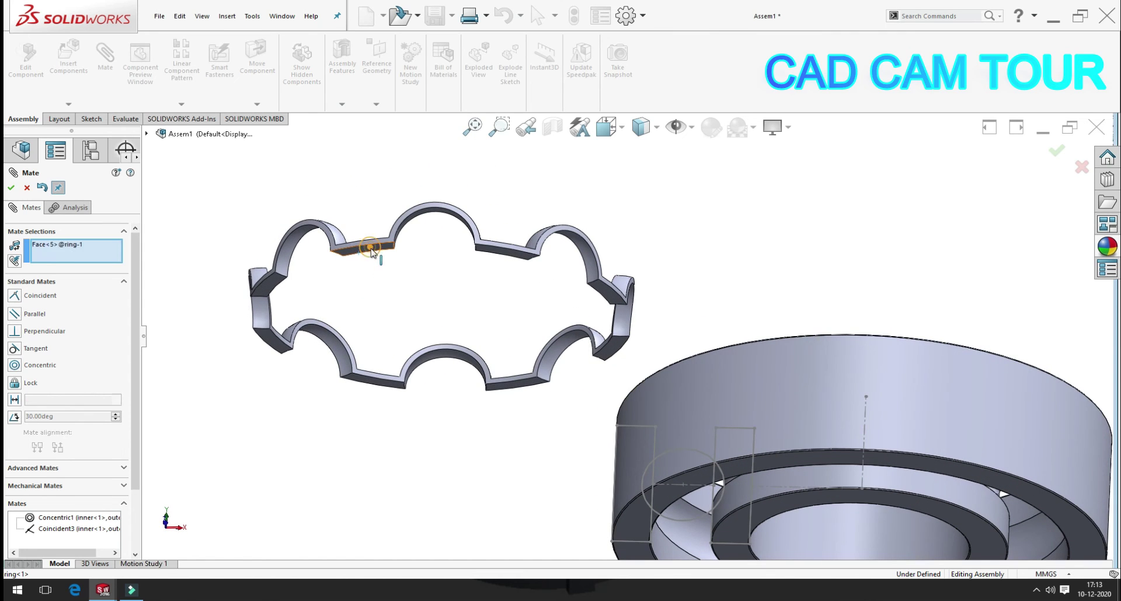
scroll(372, 257, up, 4)
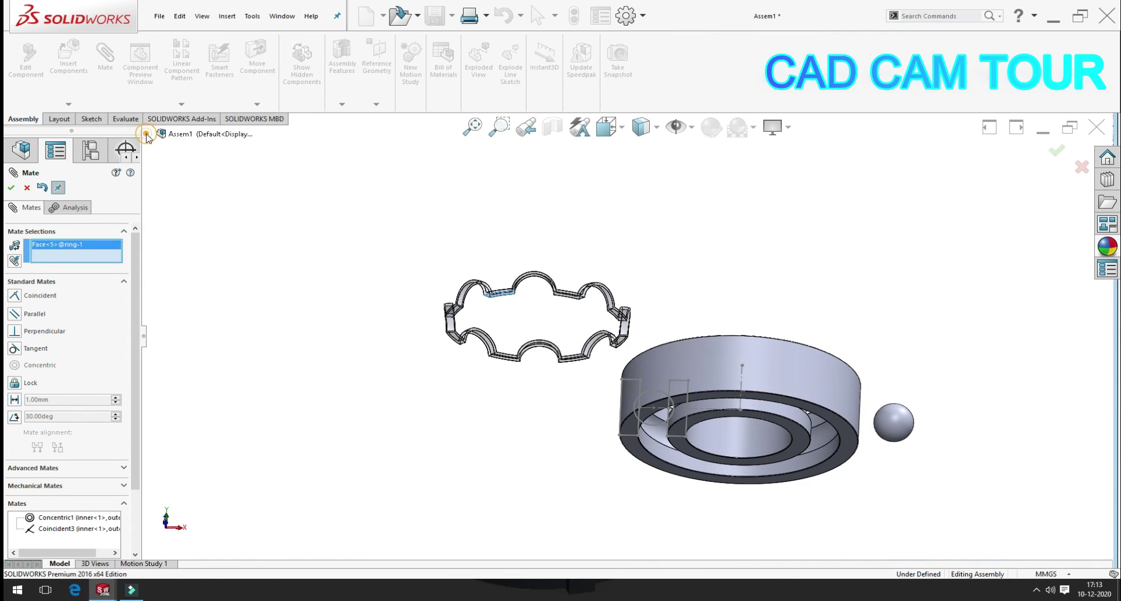
click(147, 134)
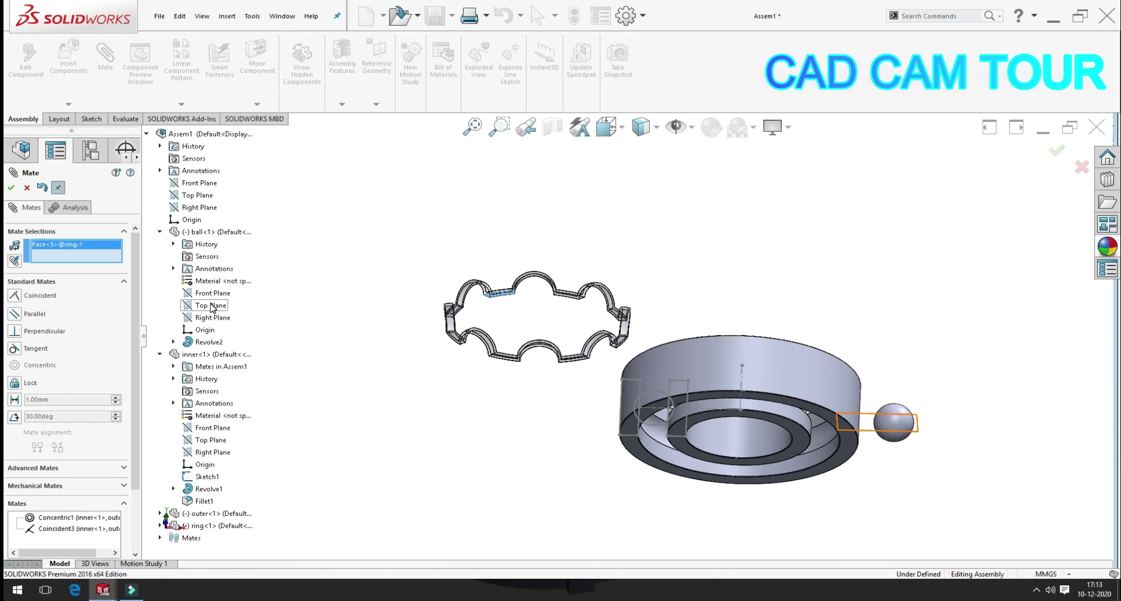
click(191, 197)
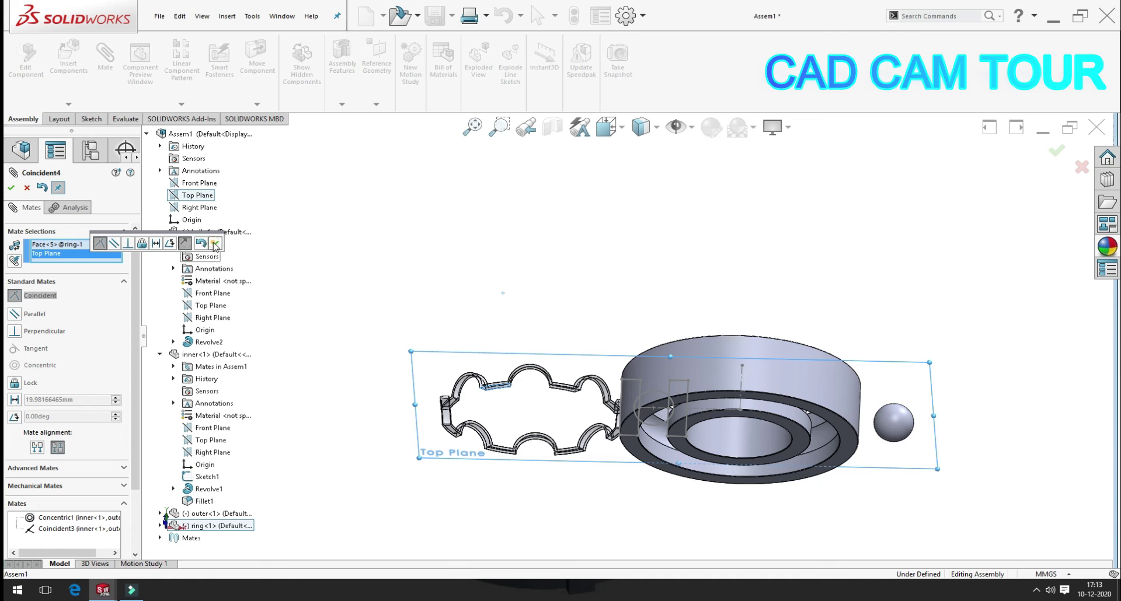
click(215, 244)
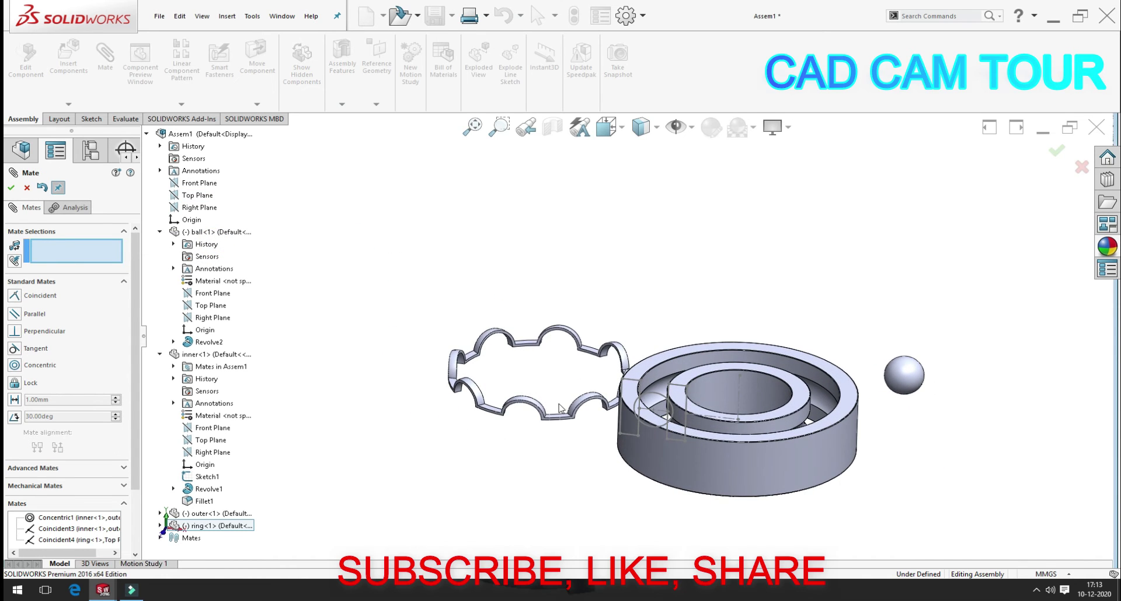
Mate the cage ring's curved face concentric with the outer ring, then select the loose ball.
scroll(559, 408, down, 5)
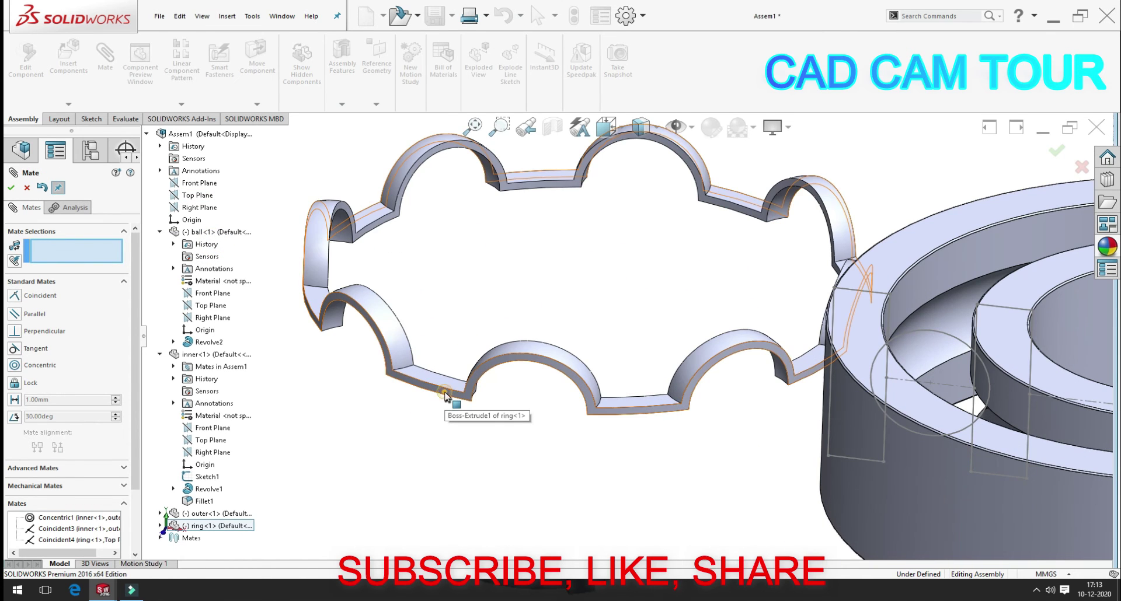
click(449, 394)
scroll(378, 385, up, 5)
click(757, 427)
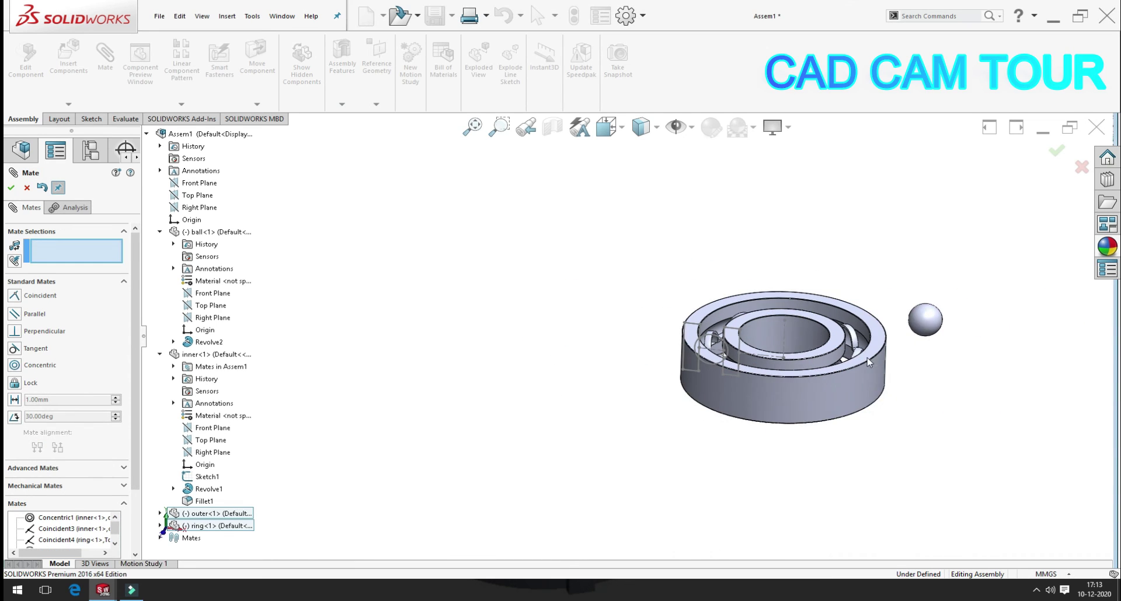
middle_drag(590, 297, 684, 348)
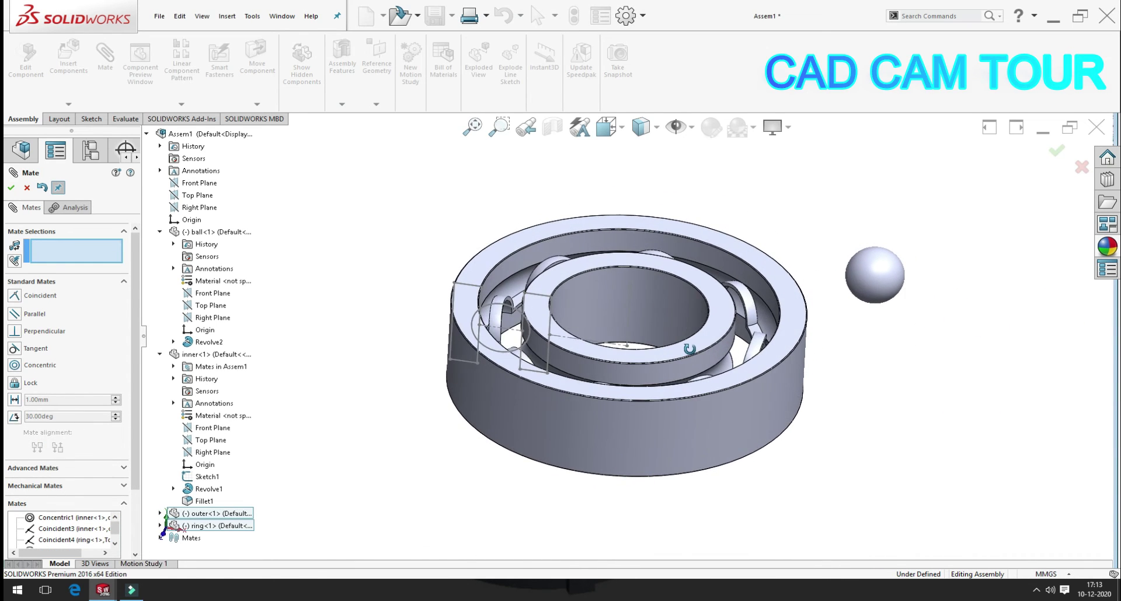
click(12, 187)
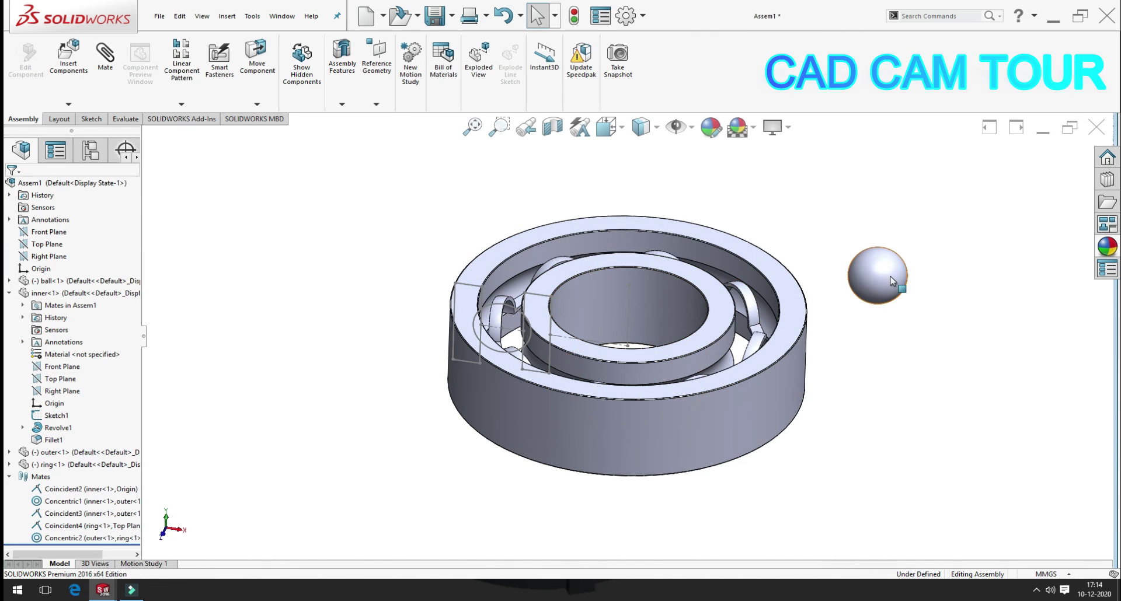
scroll(891, 281, down, 3)
click(815, 288)
scroll(795, 305, up, 2)
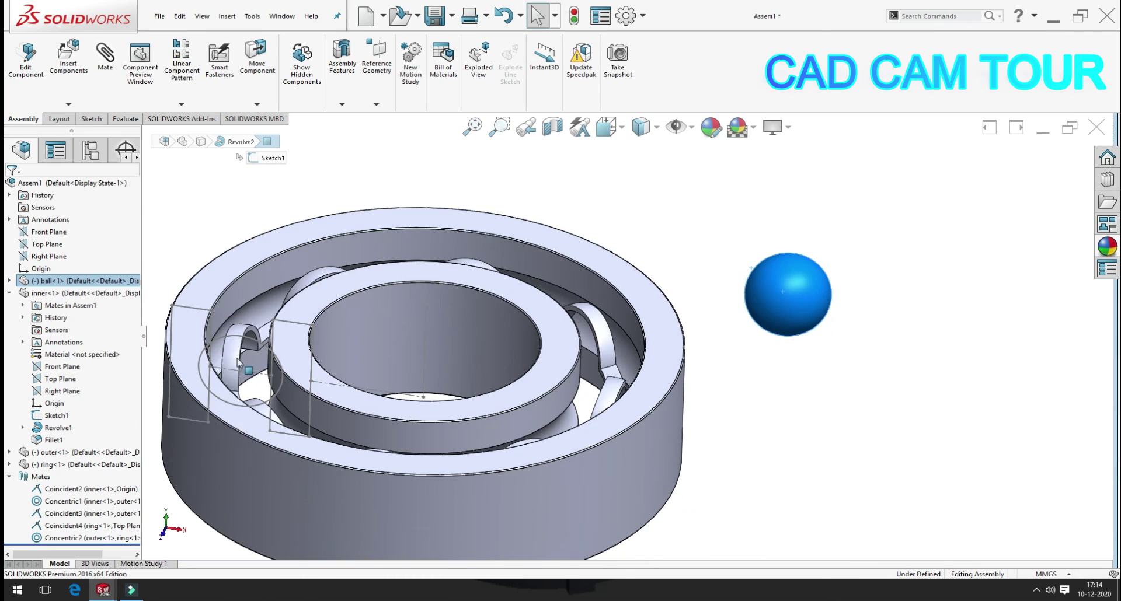
middle_drag(796, 305, 262, 340)
scroll(263, 339, down, 5)
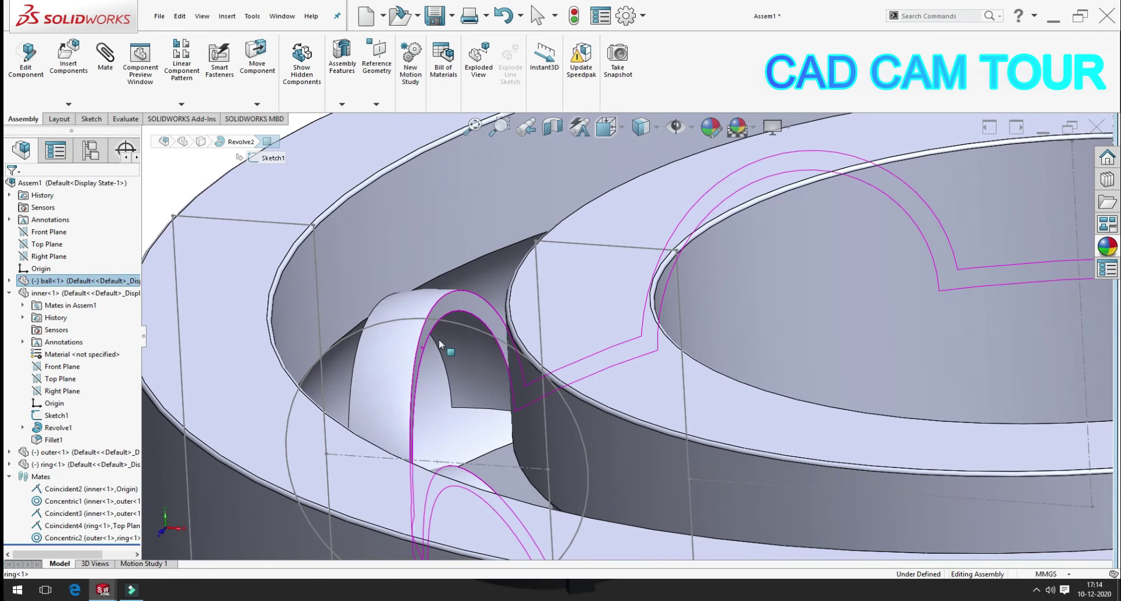
Add a Concentric mate centring the ball in a cage ring pocket.
ctrl+click(408, 378)
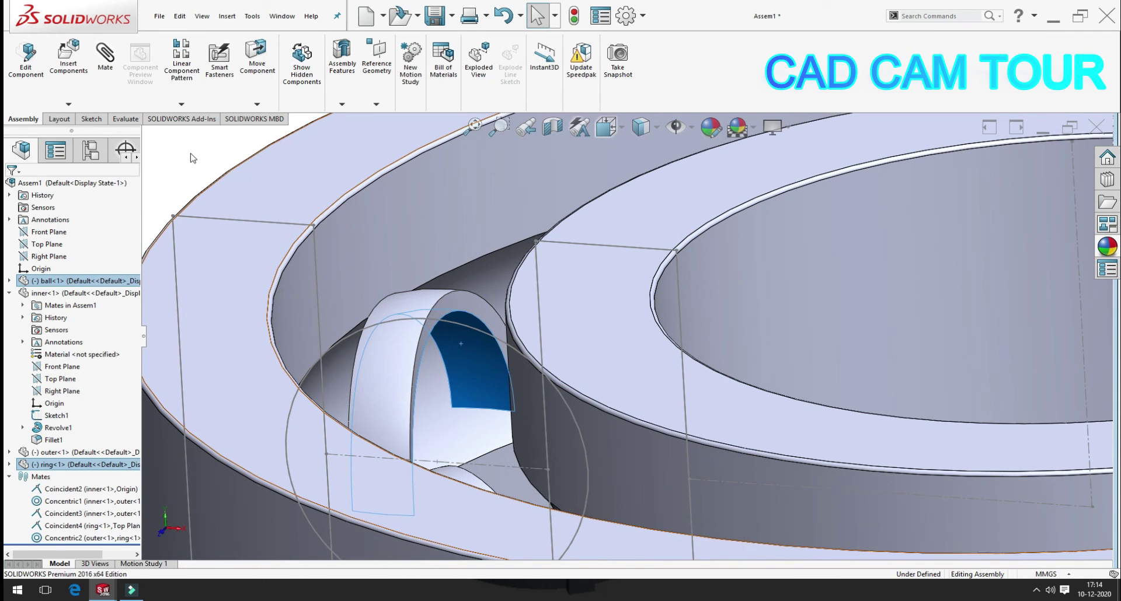
click(106, 55)
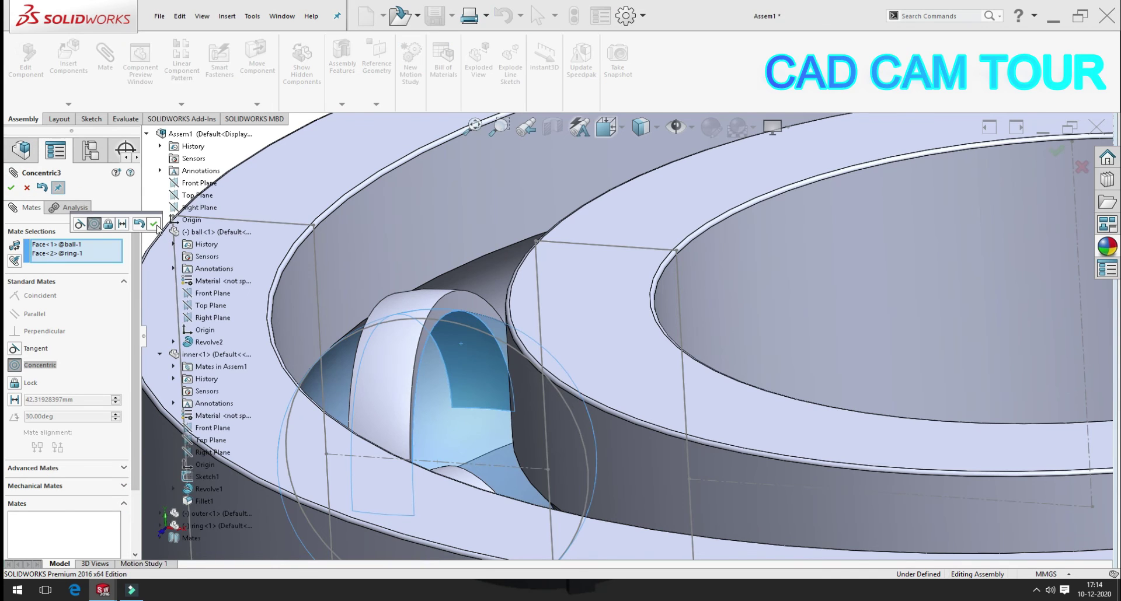
click(153, 224)
click(10, 188)
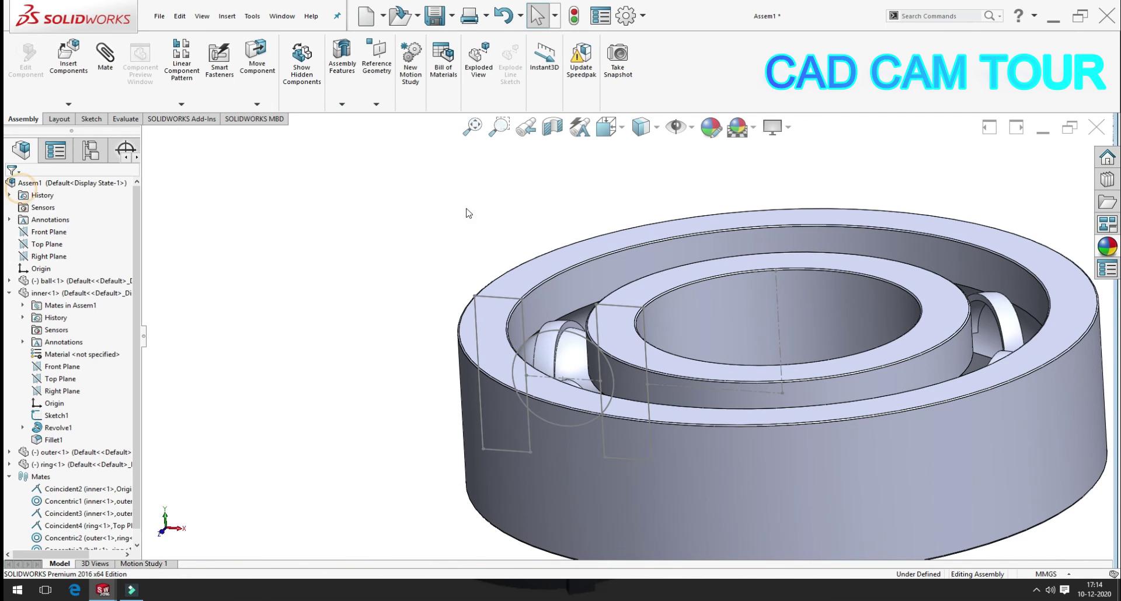
scroll(432, 230, up, 3)
mouse_move(433, 231)
middle_down()
mouse_move(452, 335)
mouse_move(445, 312)
mouse_move(450, 320)
middle_up()
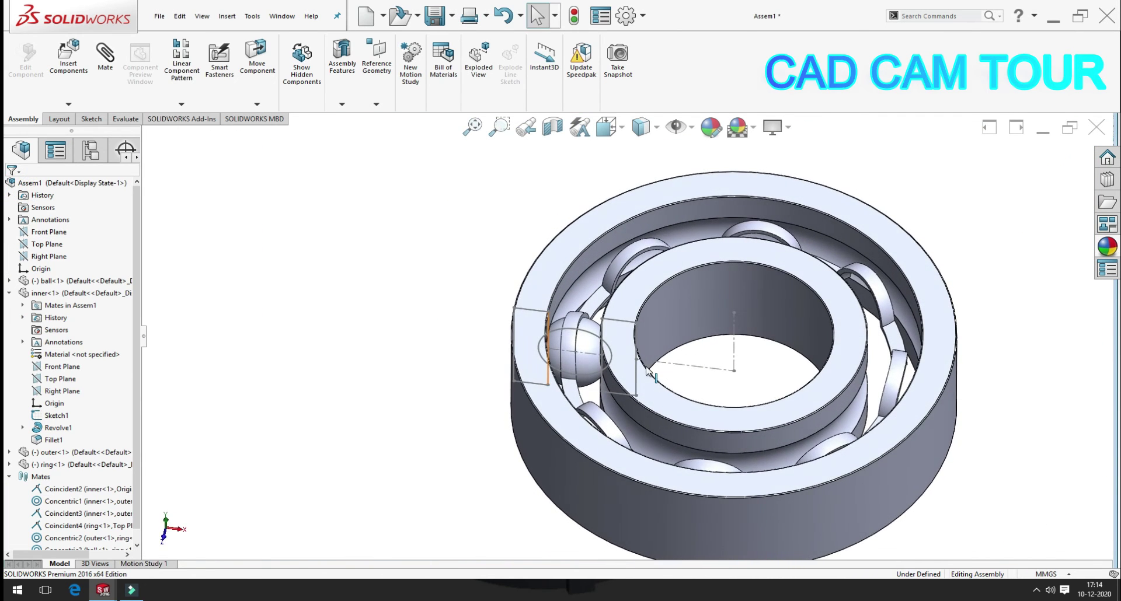
Hide the leftover sketch circle inside the bearing.
click(637, 382)
click(442, 270)
click(676, 350)
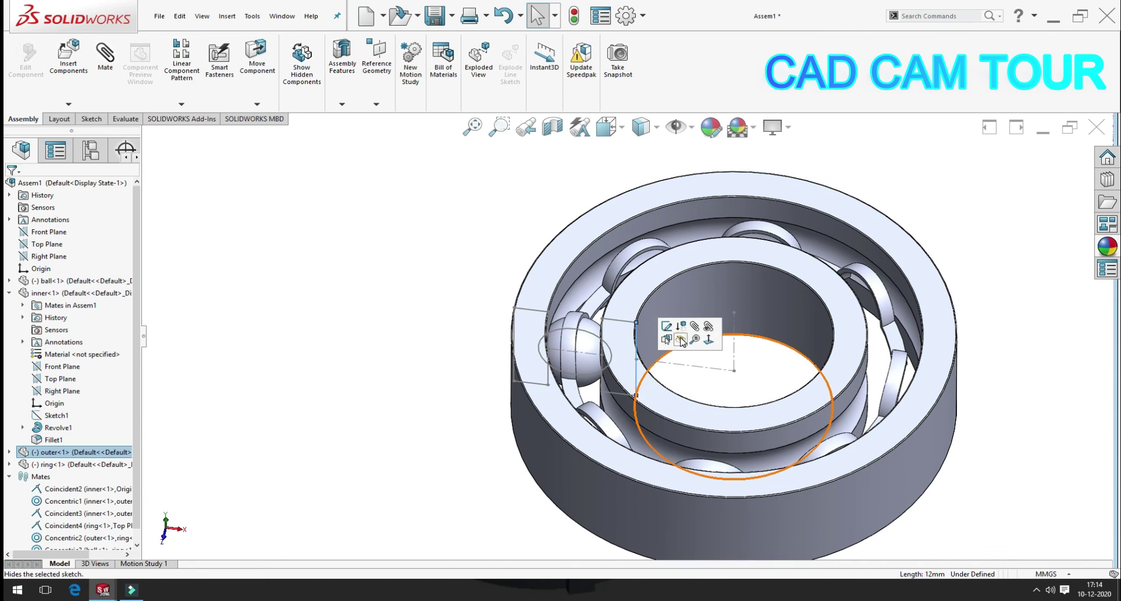
click(681, 341)
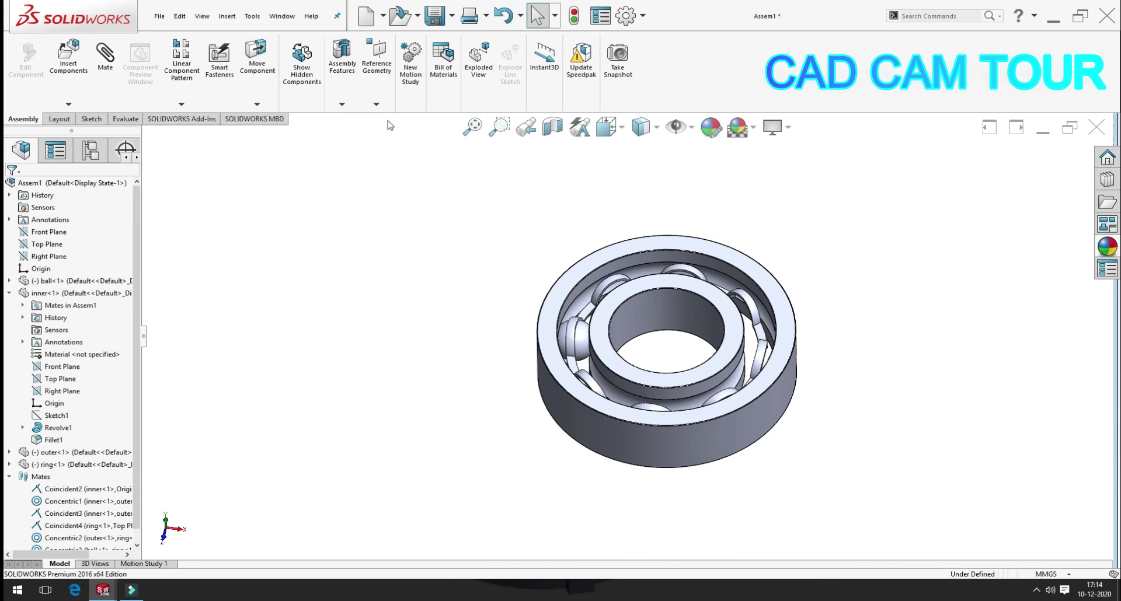
Circular-pattern the ball 8 times around the inner ring's bore axis.
click(182, 105)
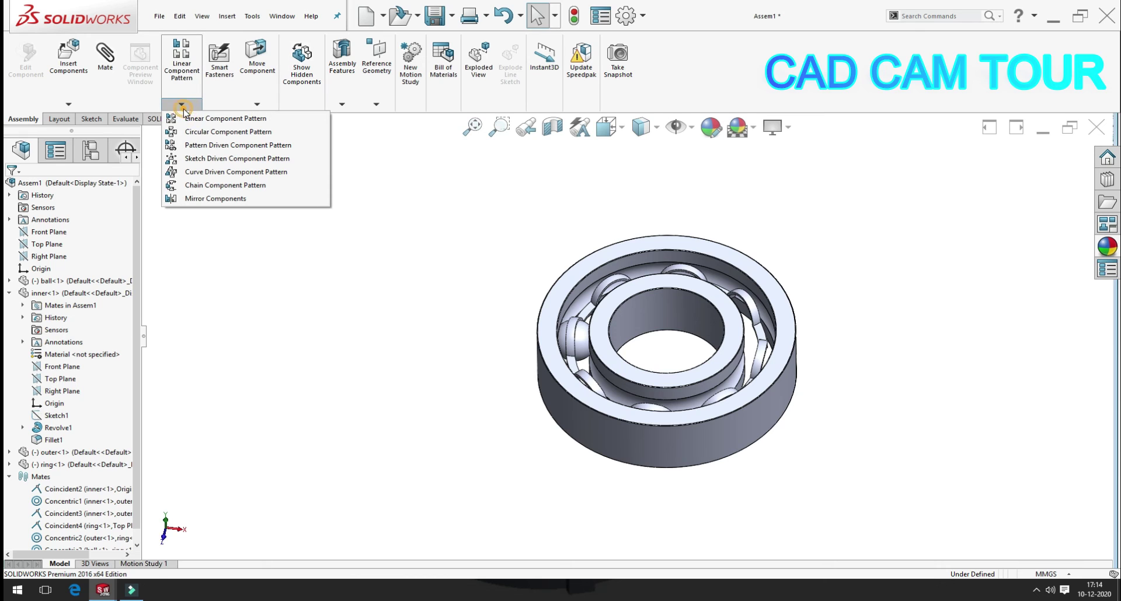
click(205, 132)
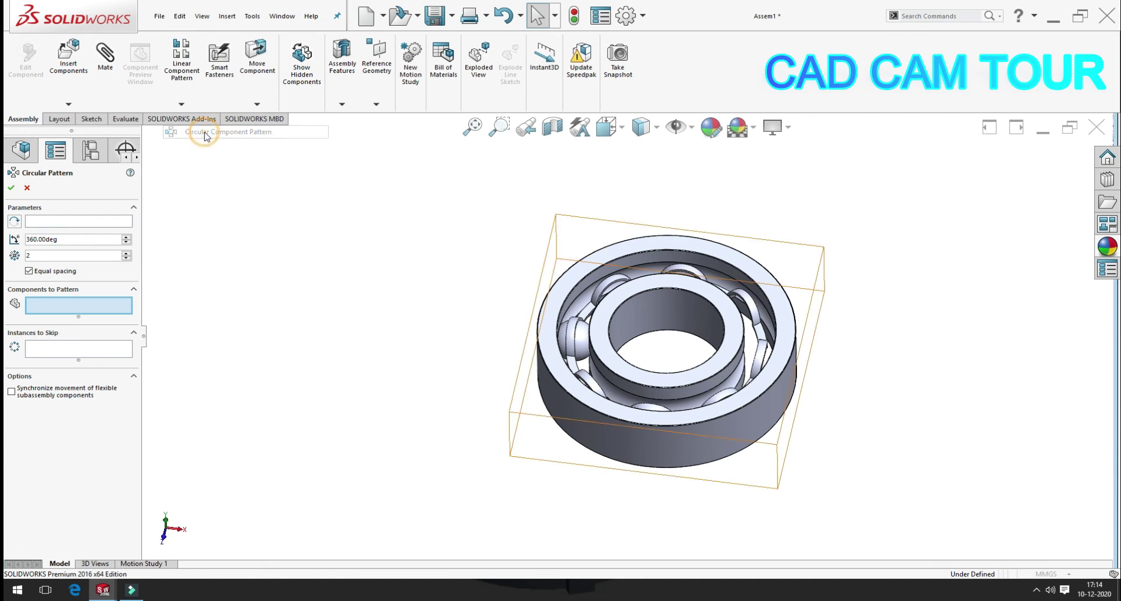
click(56, 223)
click(685, 316)
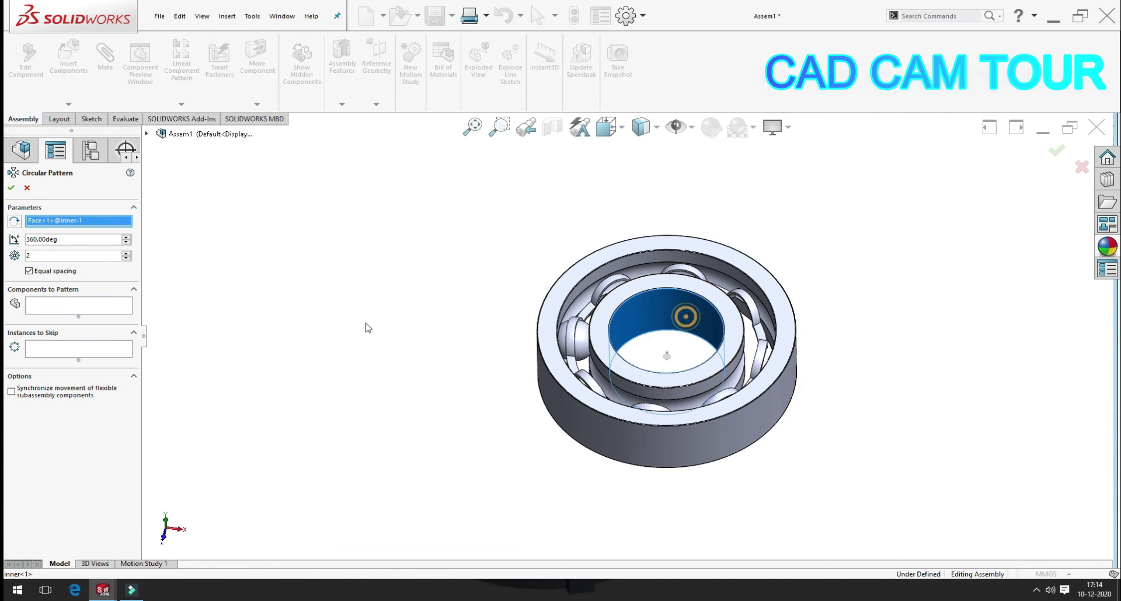
click(50, 301)
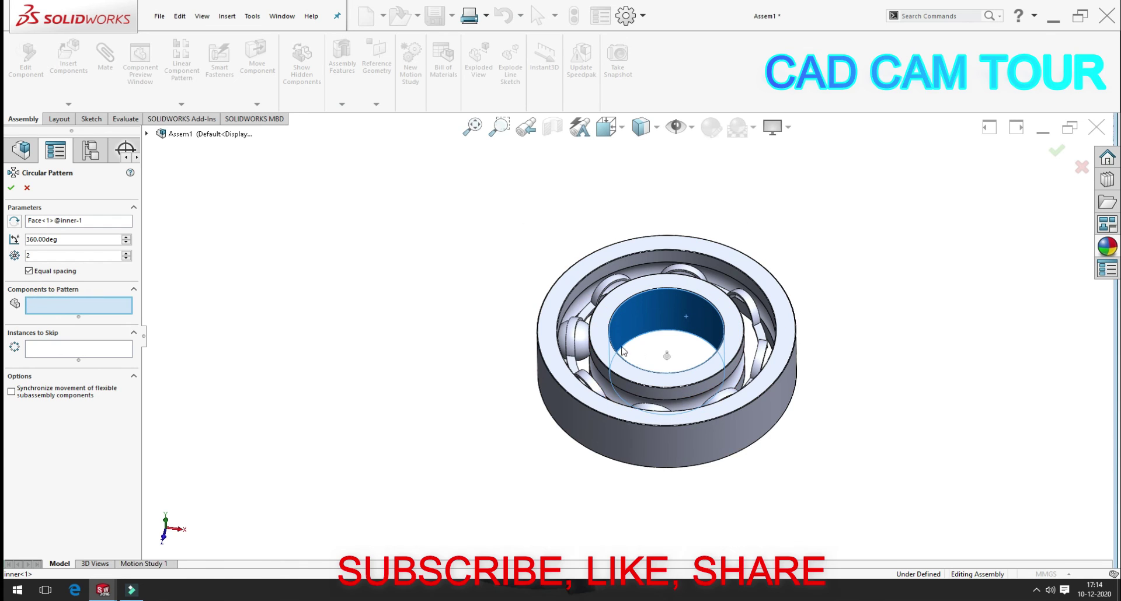
scroll(583, 340, down, 3)
click(567, 334)
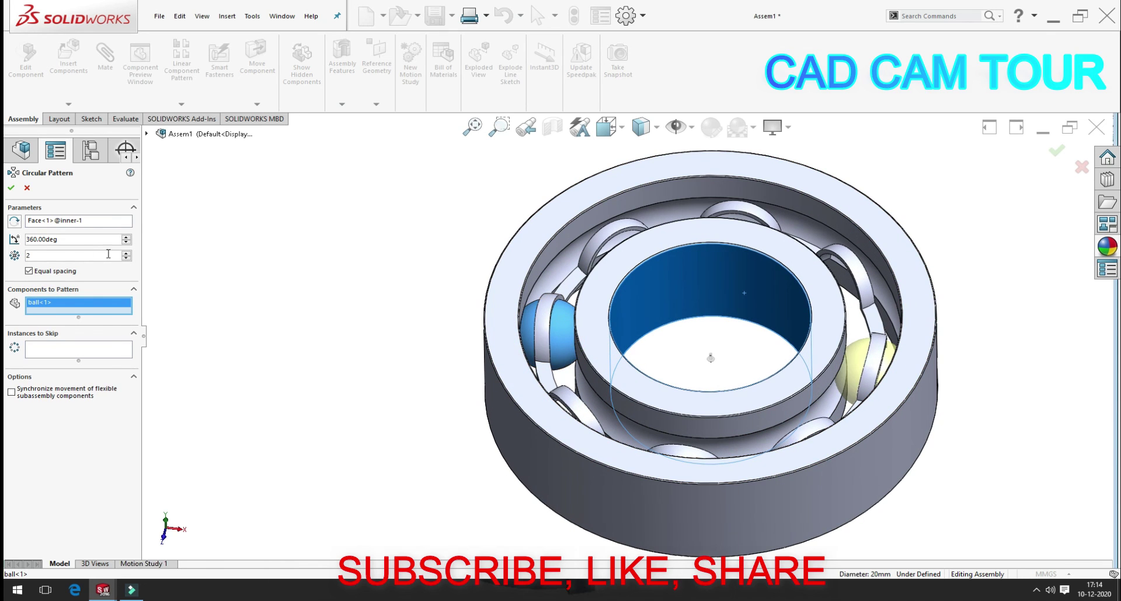
text(8)
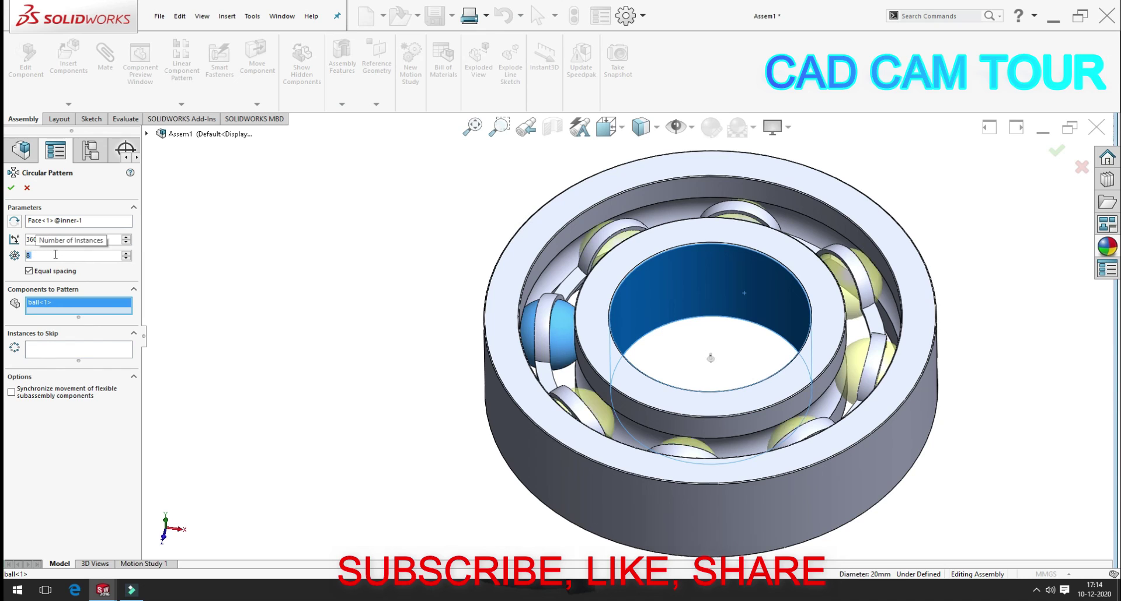
click(11, 188)
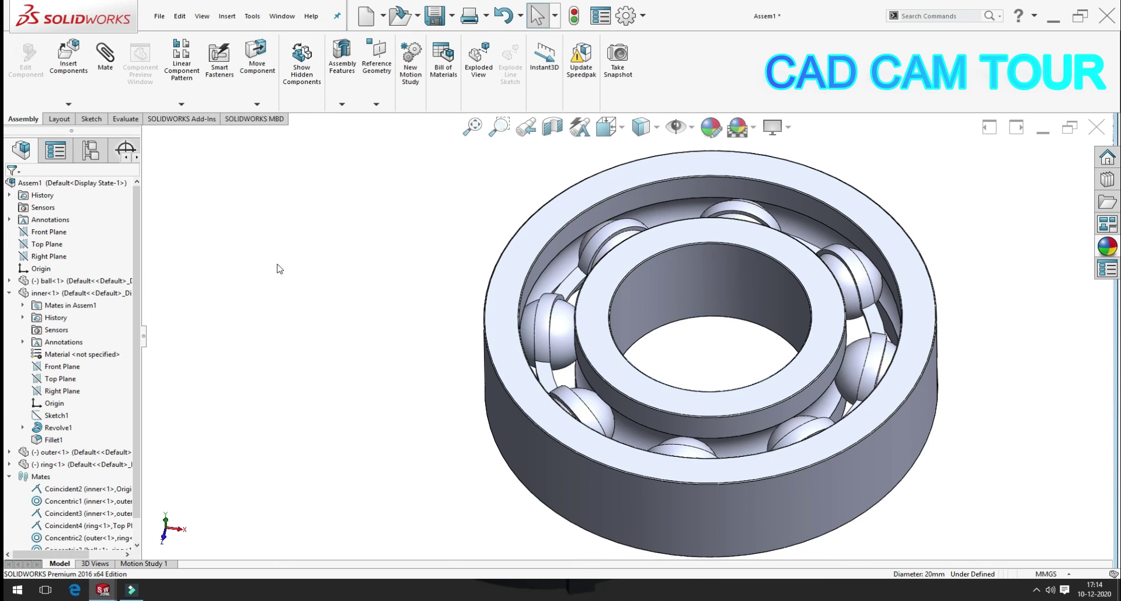
click(182, 104)
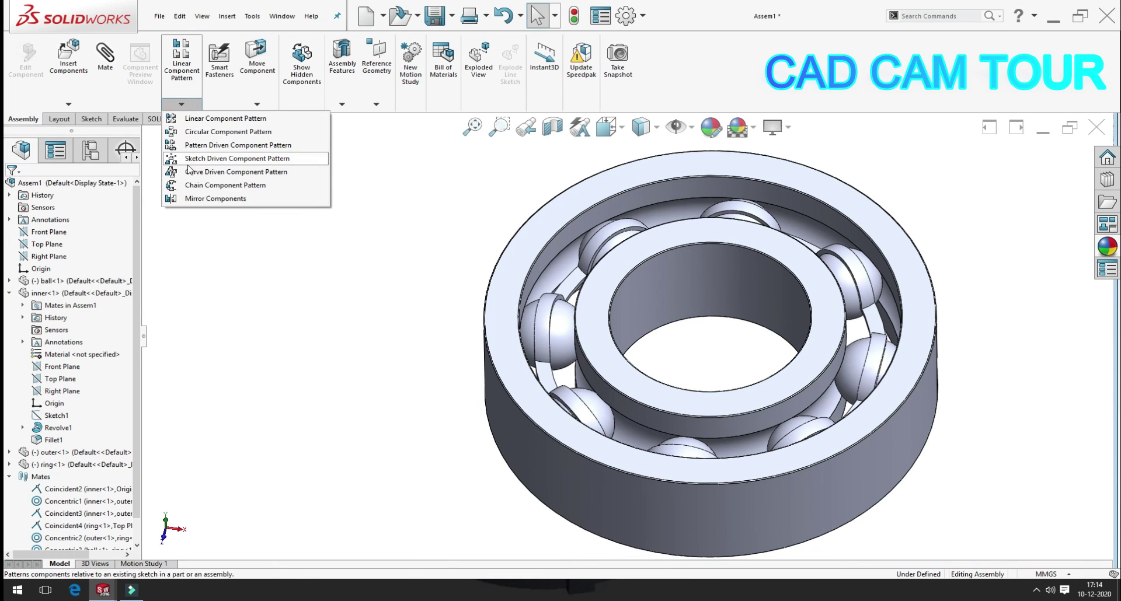
Mirror the cage ring ring-1 about one of its own faces.
click(199, 198)
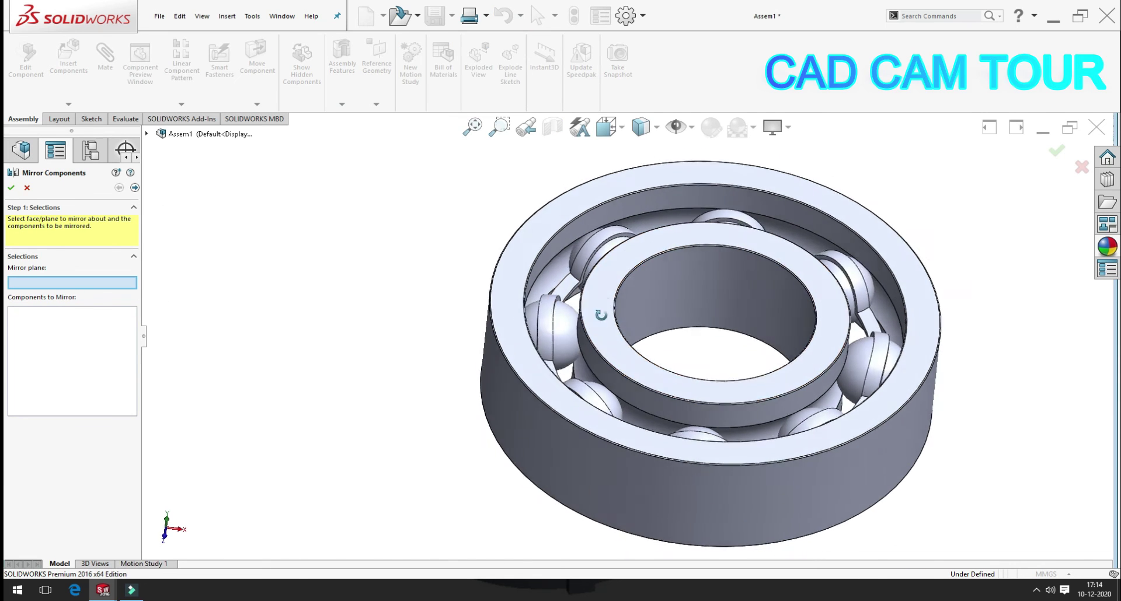
middle_drag(575, 285, 654, 310)
scroll(603, 326, down, 5)
scroll(602, 326, up, 5)
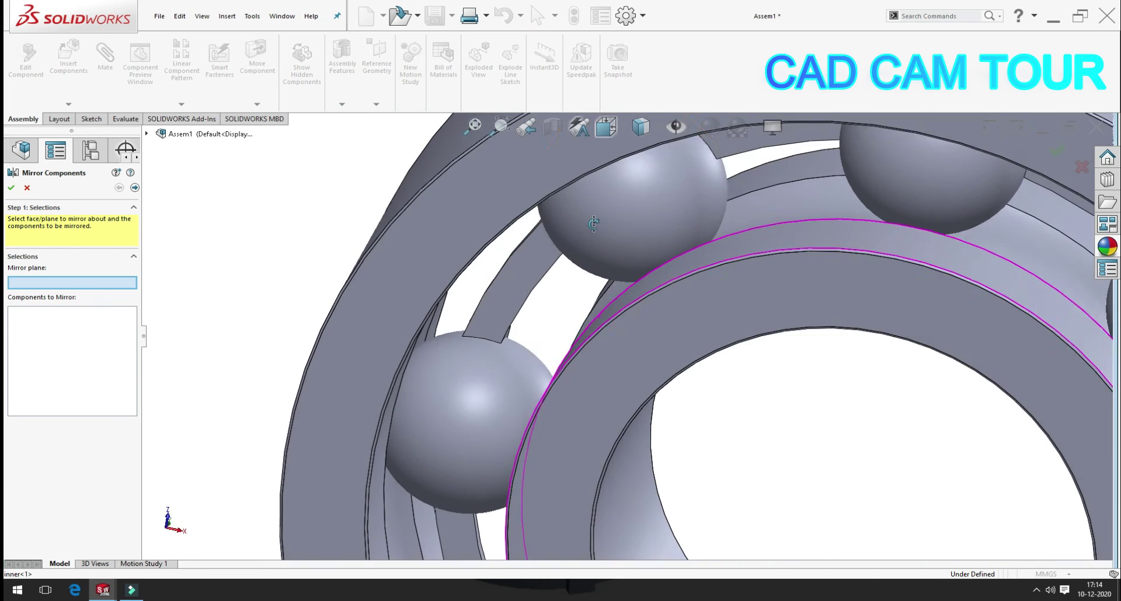
click(525, 273)
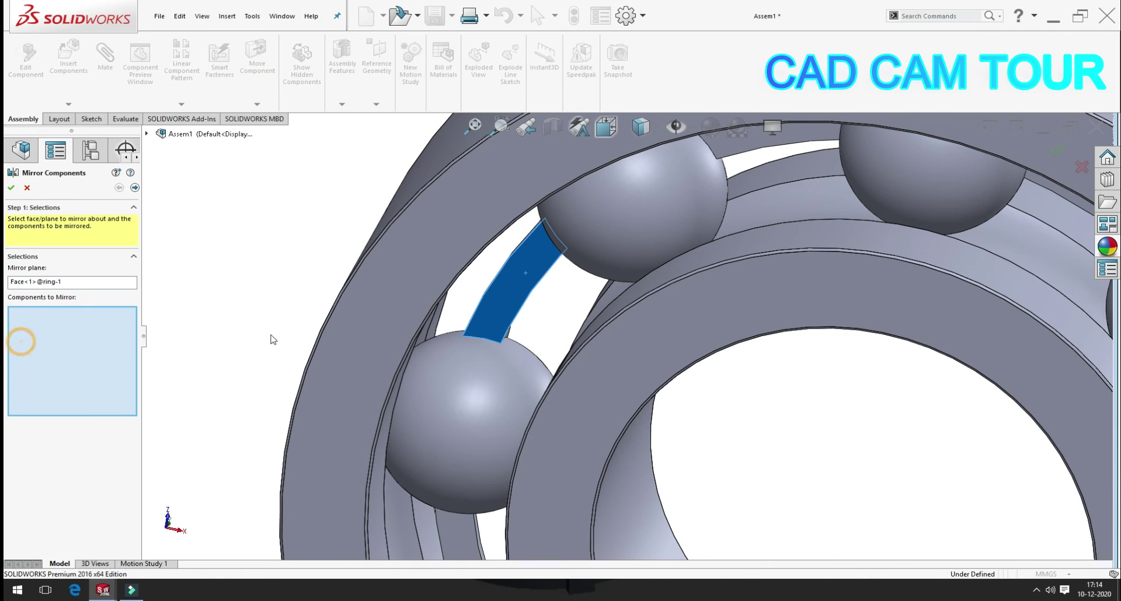
click(746, 151)
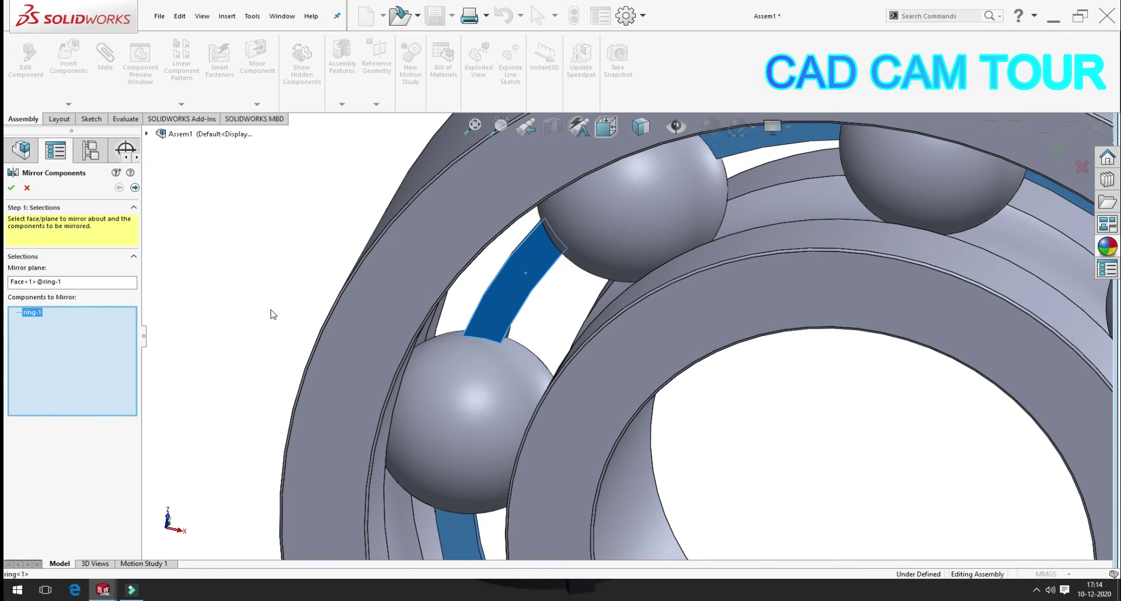
key(z)
key(z)
key(z)
click(12, 188)
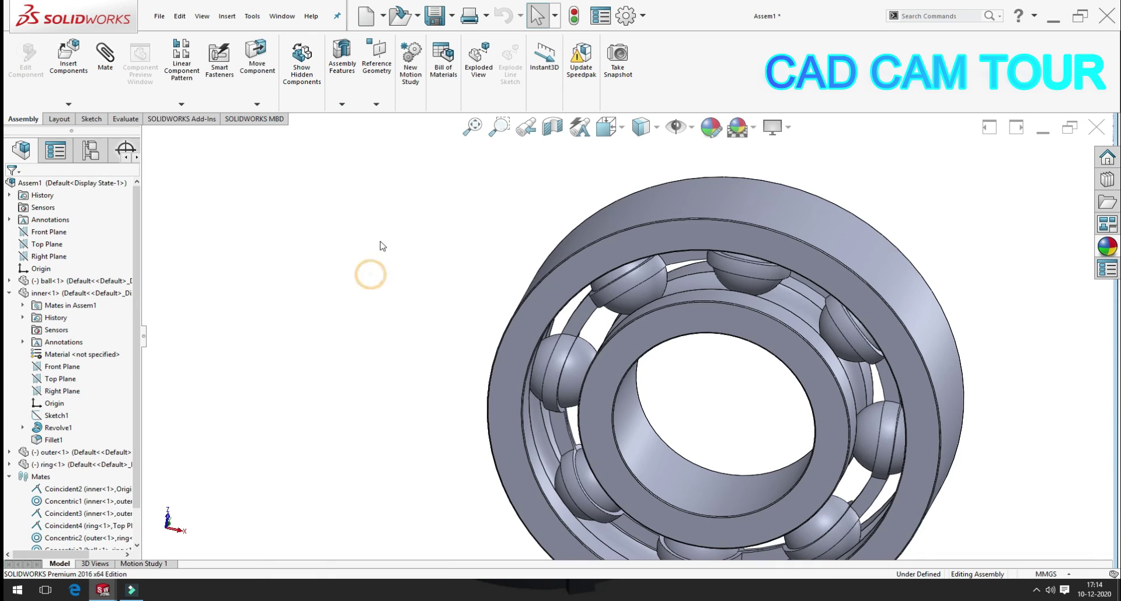
Orbit the bearing to a near-isometric view to inspect the whole assembly.
scroll(690, 376, down, 2)
mouse_move(430, 300)
middle_down()
mouse_move(691, 377)
mouse_move(638, 388)
middle_up()
scroll(613, 368, up, 2)
middle_drag(395, 220, 563, 293)
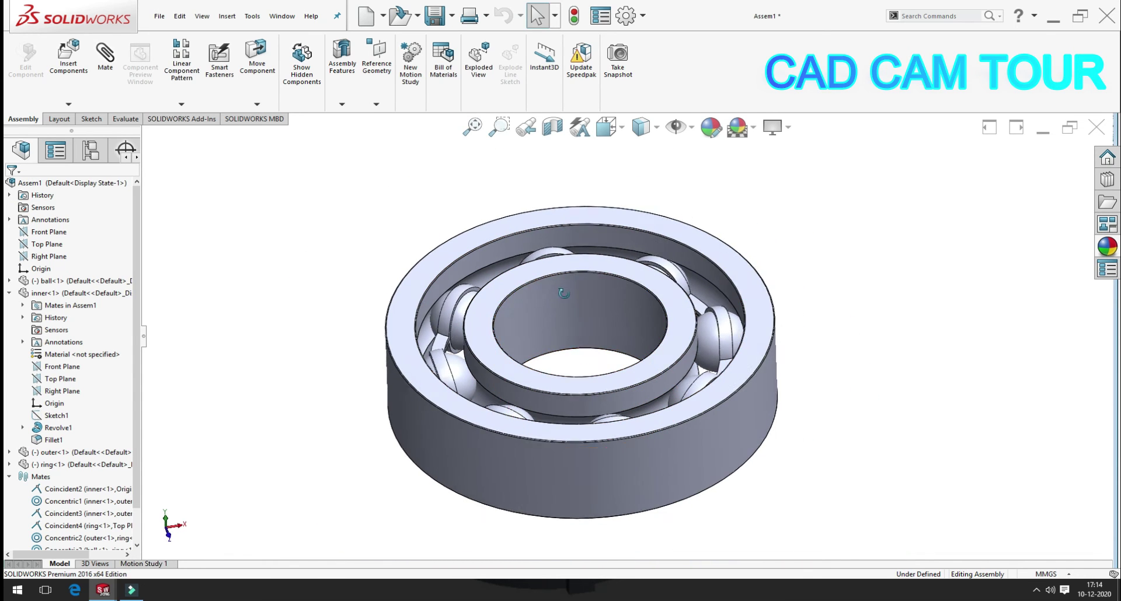
Give the inner race a yellow colour appearance.
right_click(594, 295)
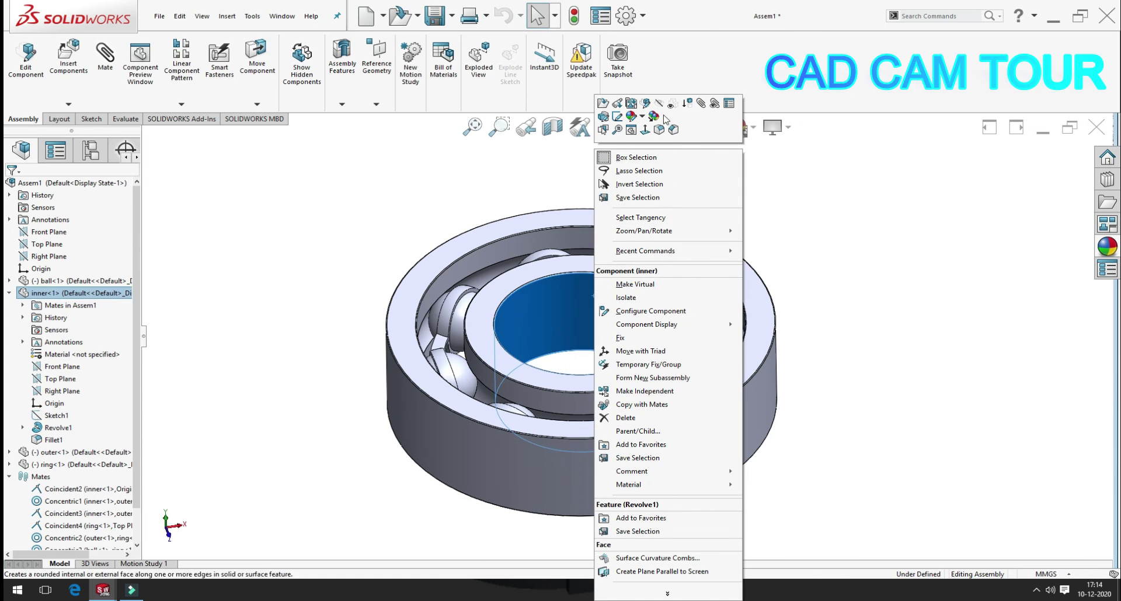
click(643, 117)
click(666, 171)
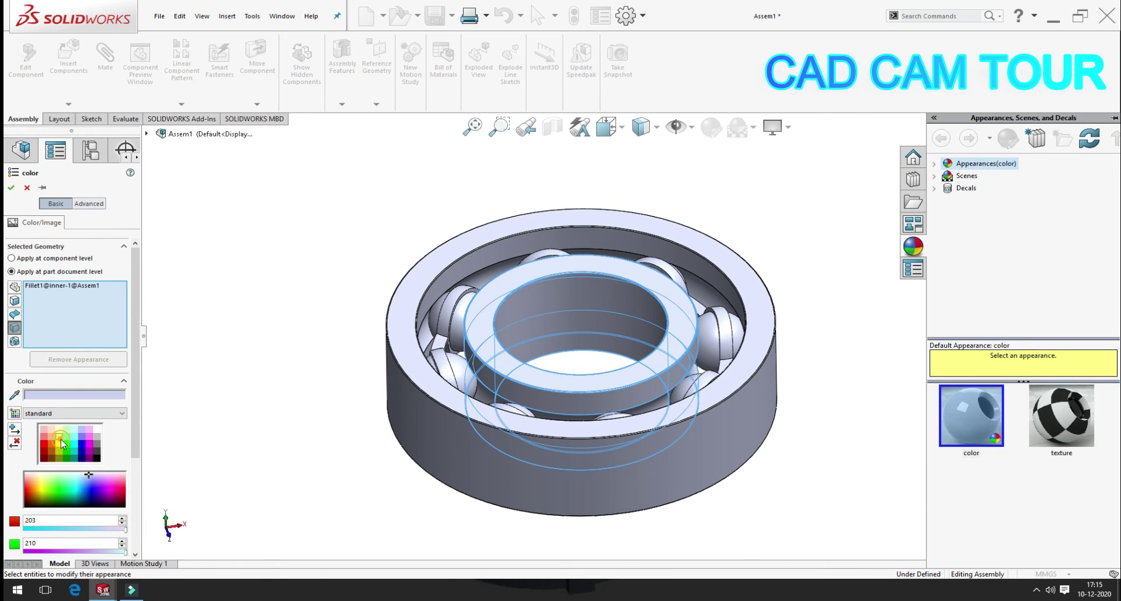
click(60, 439)
click(11, 187)
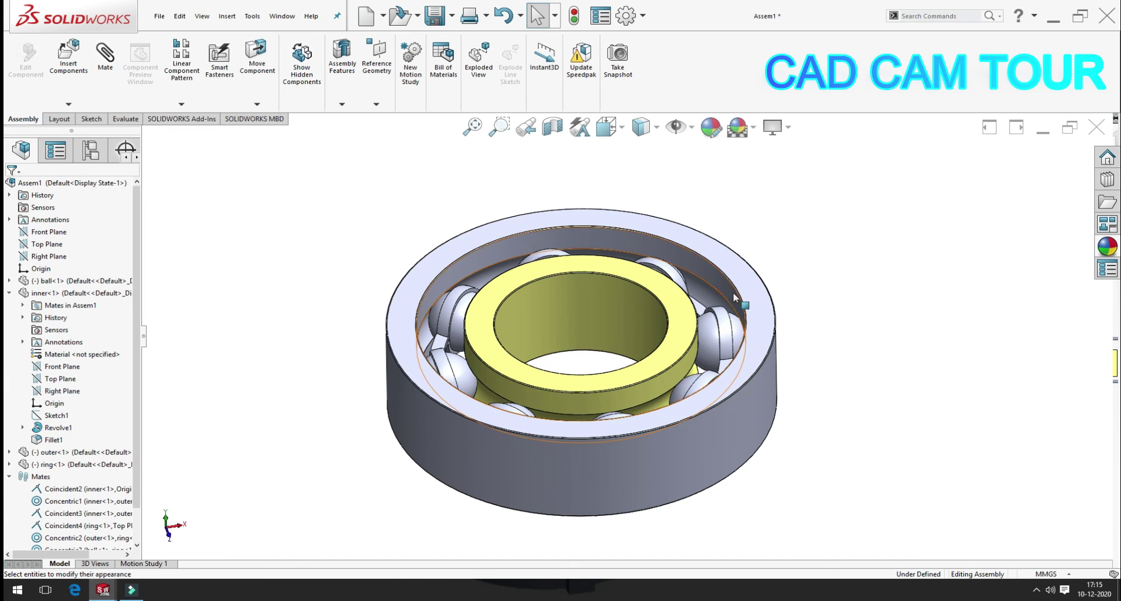
Give the outer race body a yellow colour appearance.
click(747, 287)
right_click(747, 287)
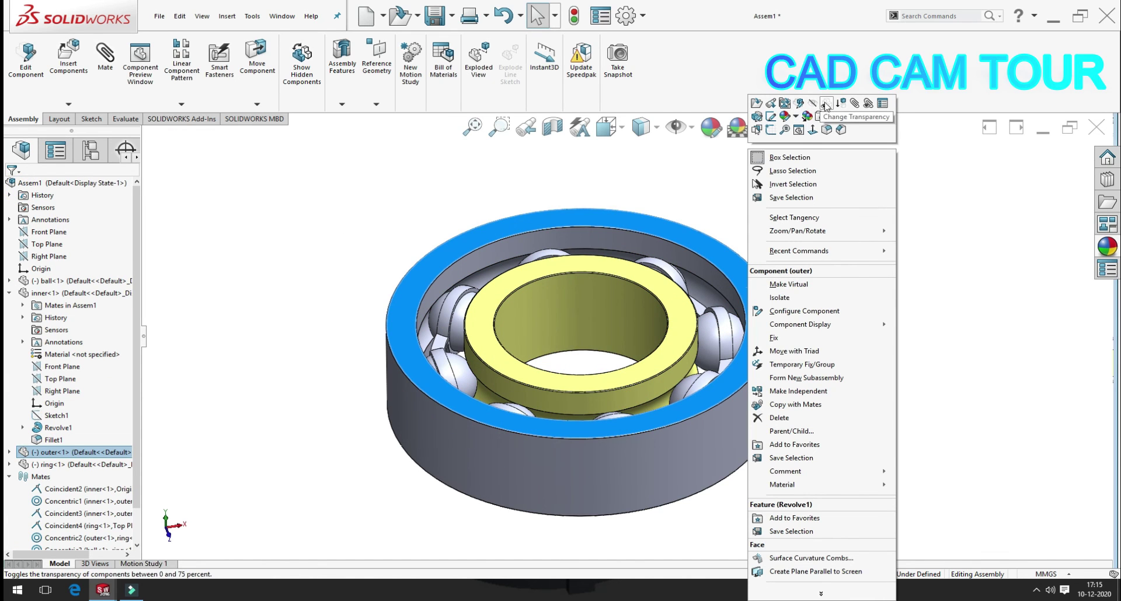
click(796, 118)
click(815, 177)
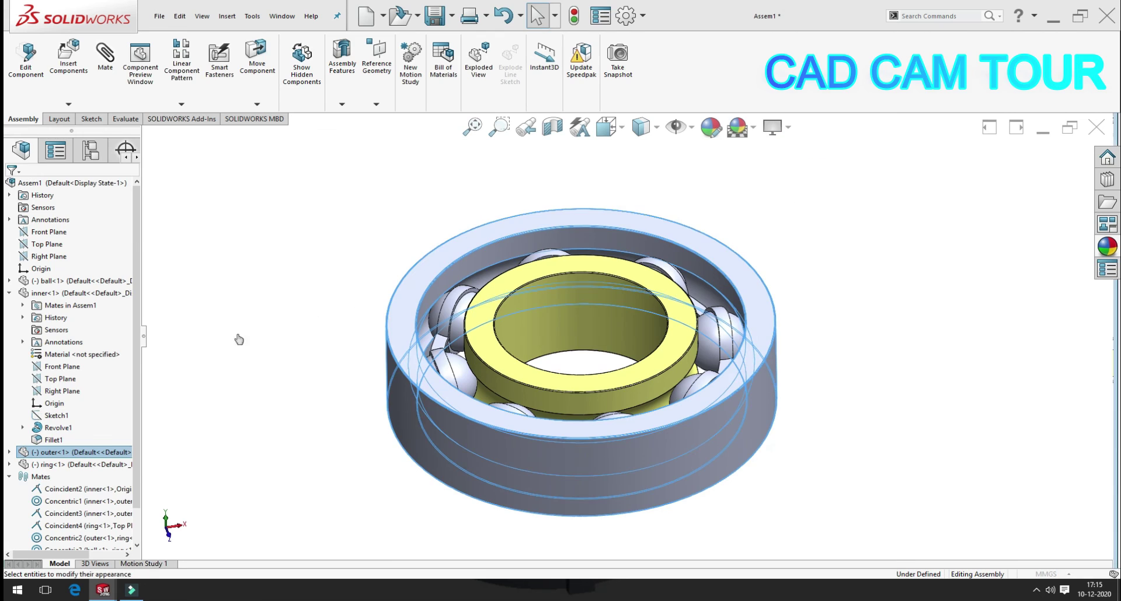
click(59, 438)
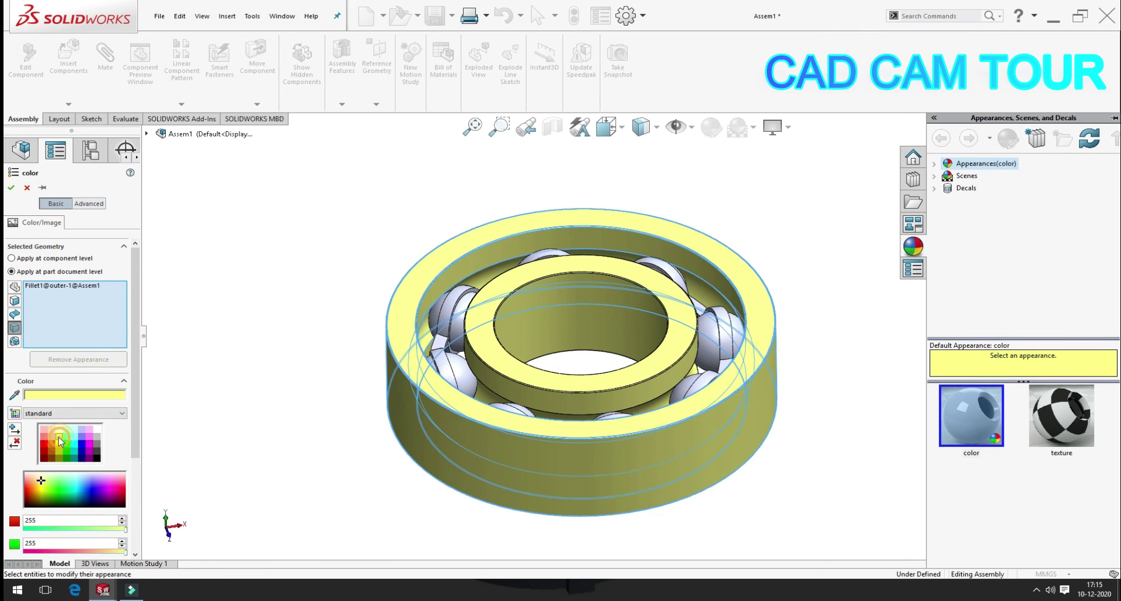
click(10, 189)
mouse_move(359, 259)
middle_down()
mouse_move(362, 303)
mouse_move(567, 299)
middle_up()
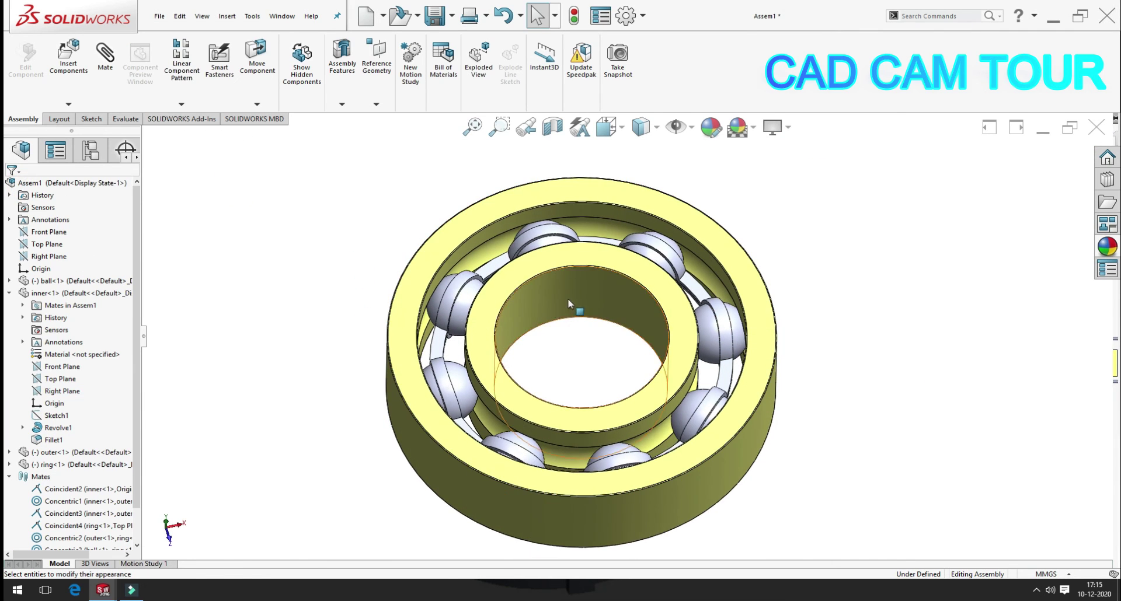
Colour the balls orange through the Appearances colour settings.
right_click(467, 300)
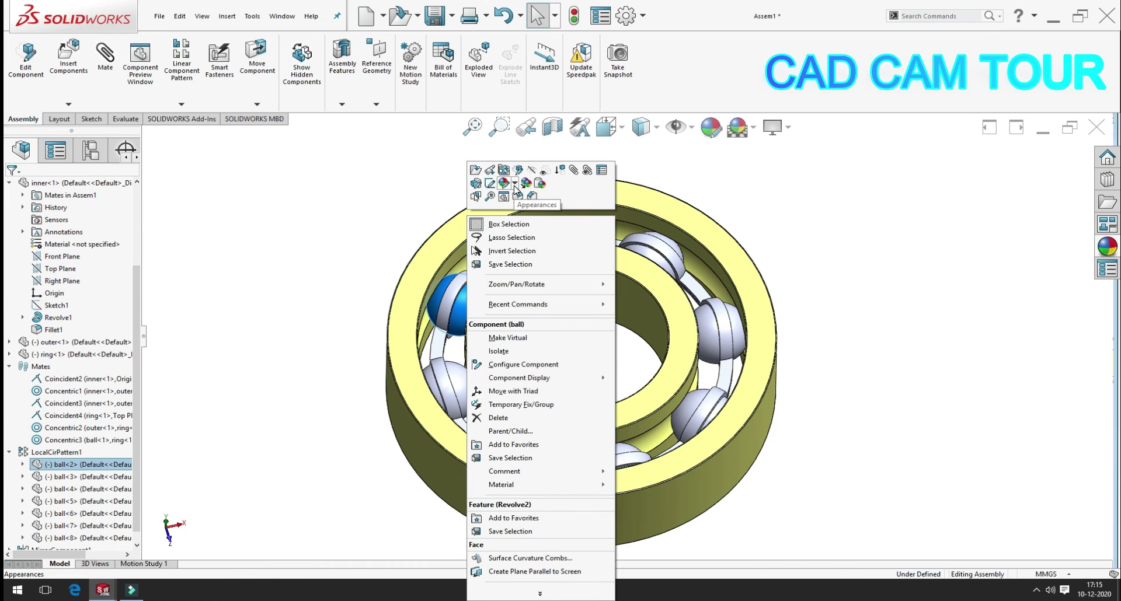
click(505, 184)
click(529, 243)
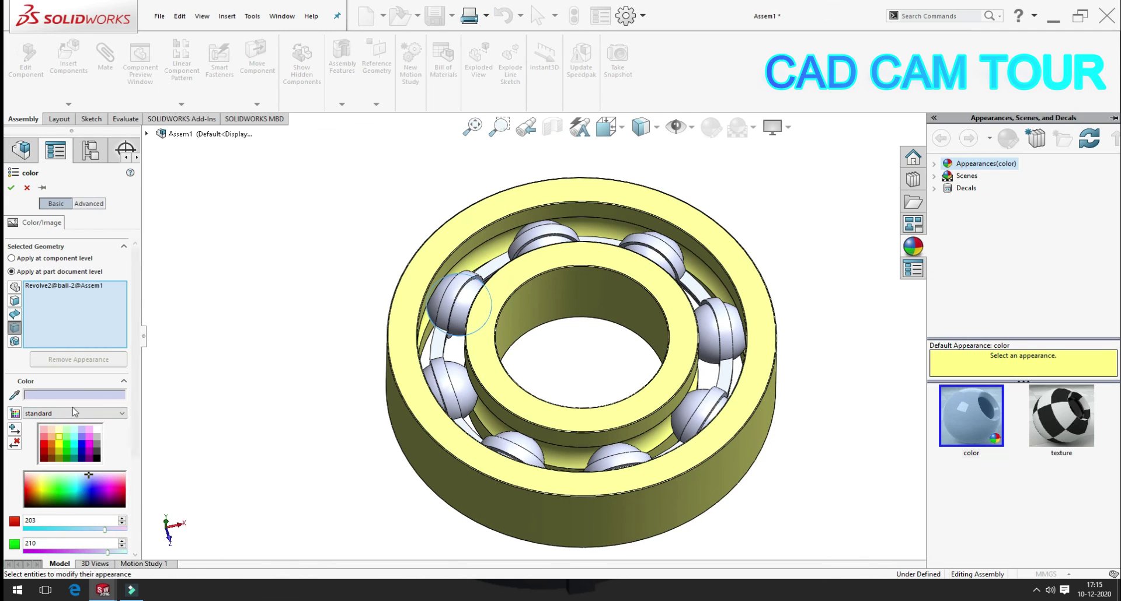
click(52, 446)
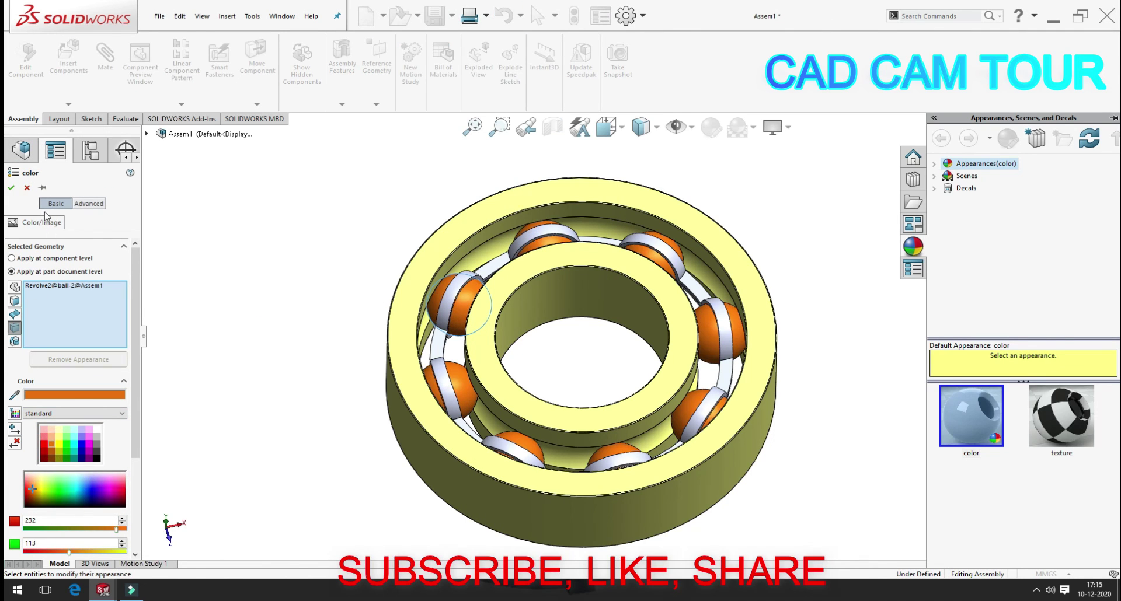
click(12, 188)
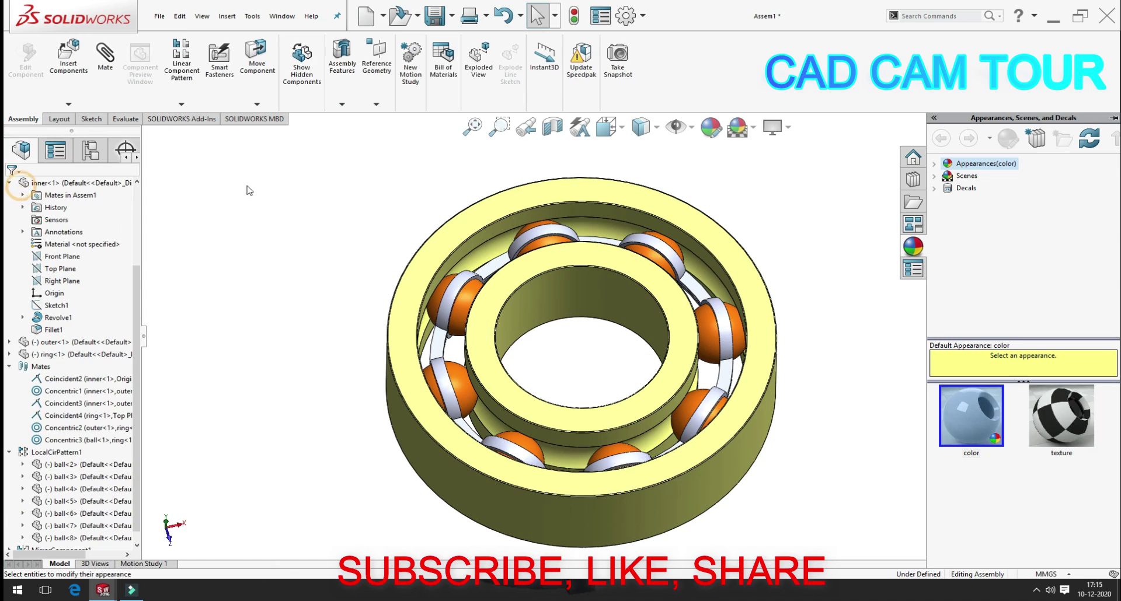
Colour the cage ring green through the Appearances colour settings.
right_click(502, 271)
click(537, 129)
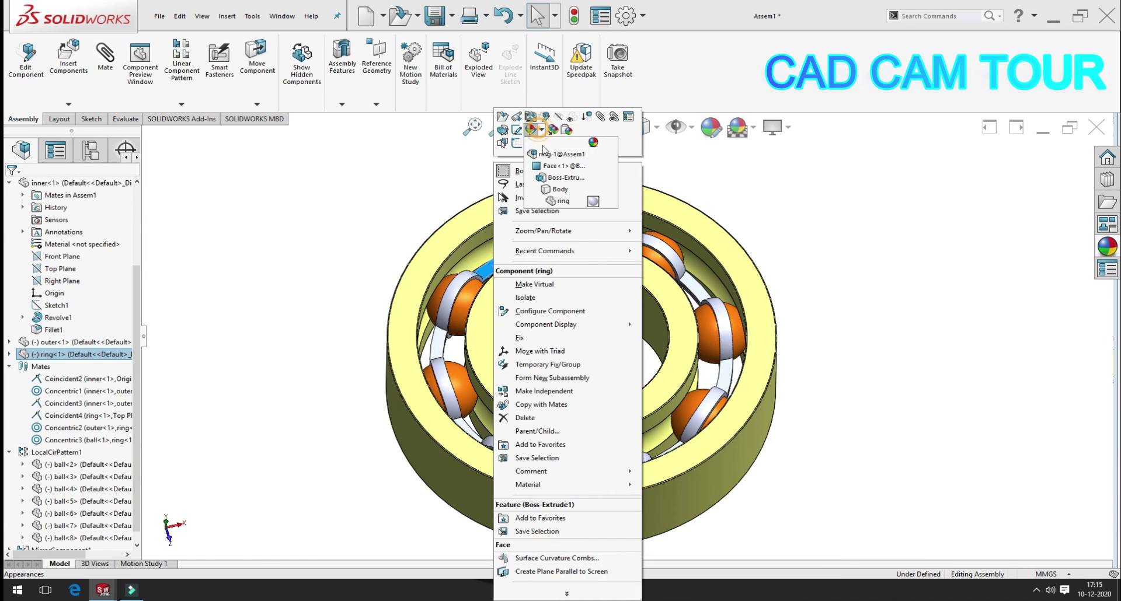
click(559, 190)
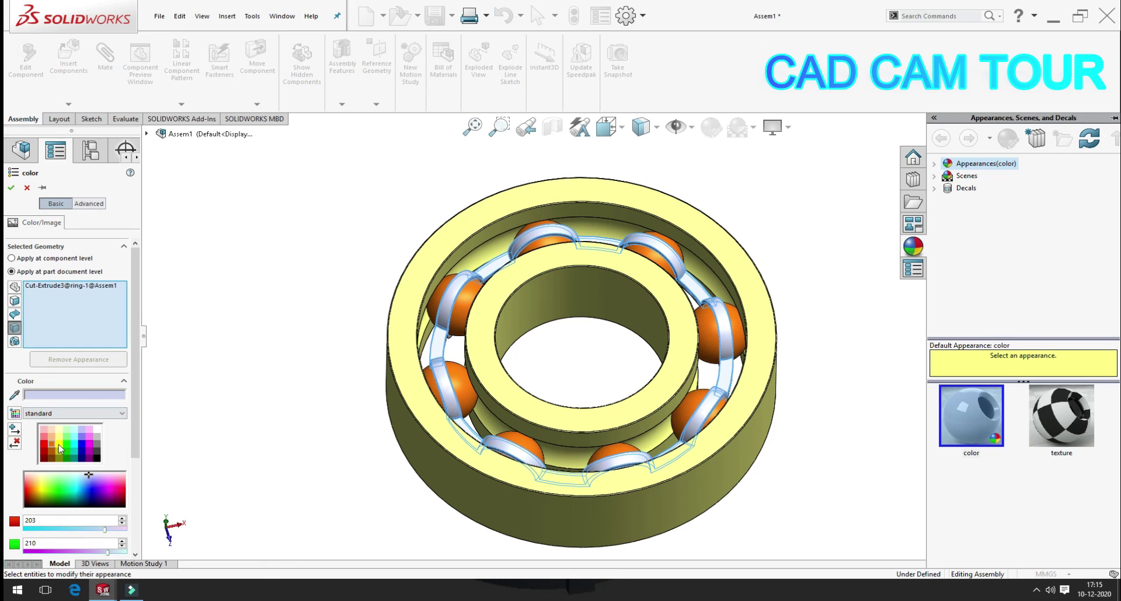
click(66, 446)
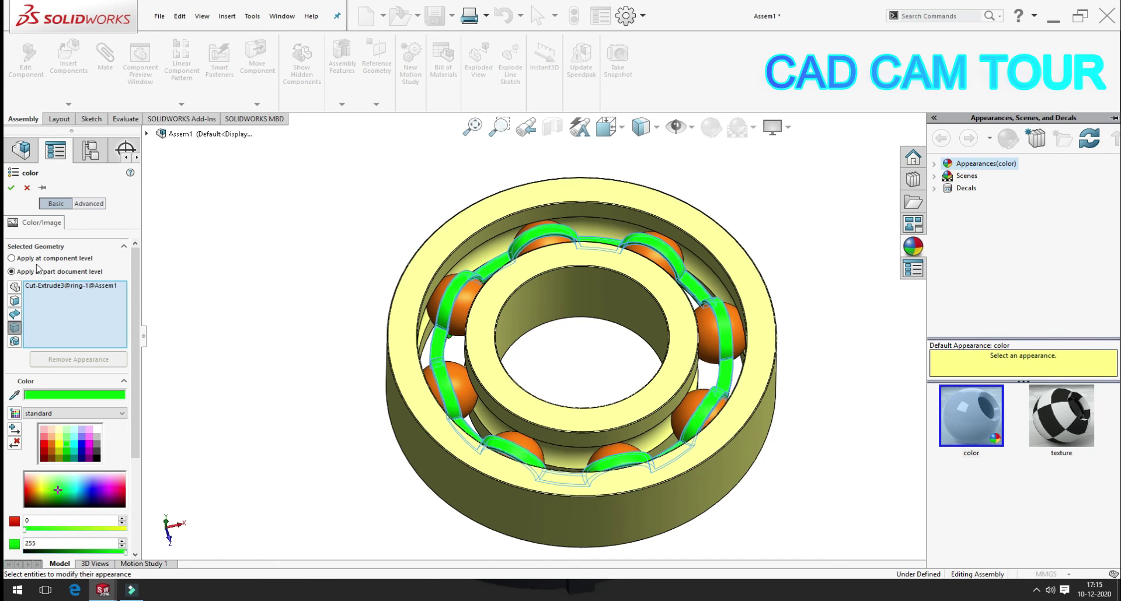
click(11, 188)
mouse_move(296, 306)
middle_down()
mouse_move(570, 255)
mouse_move(400, 503)
mouse_move(396, 545)
mouse_move(740, 341)
middle_up()
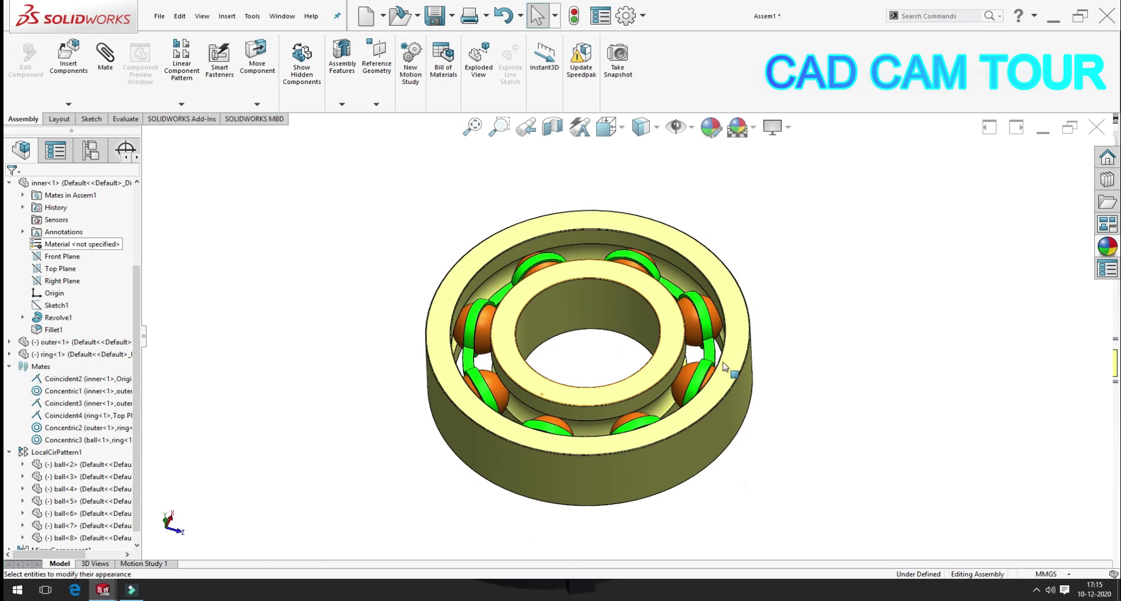
Drag a ball to turn the orange balls and green cage about the bearing axis.
click(739, 341)
click(780, 329)
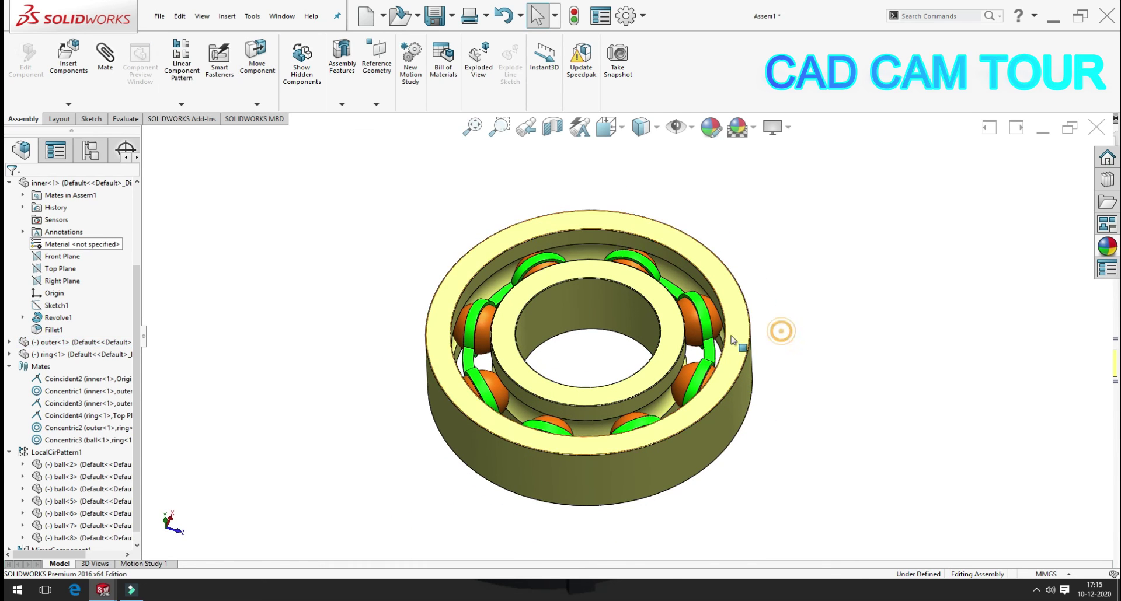
mouse_move(708, 324)
mouse_down()
mouse_move(484, 408)
mouse_move(555, 251)
mouse_move(598, 411)
mouse_move(393, 283)
mouse_up()
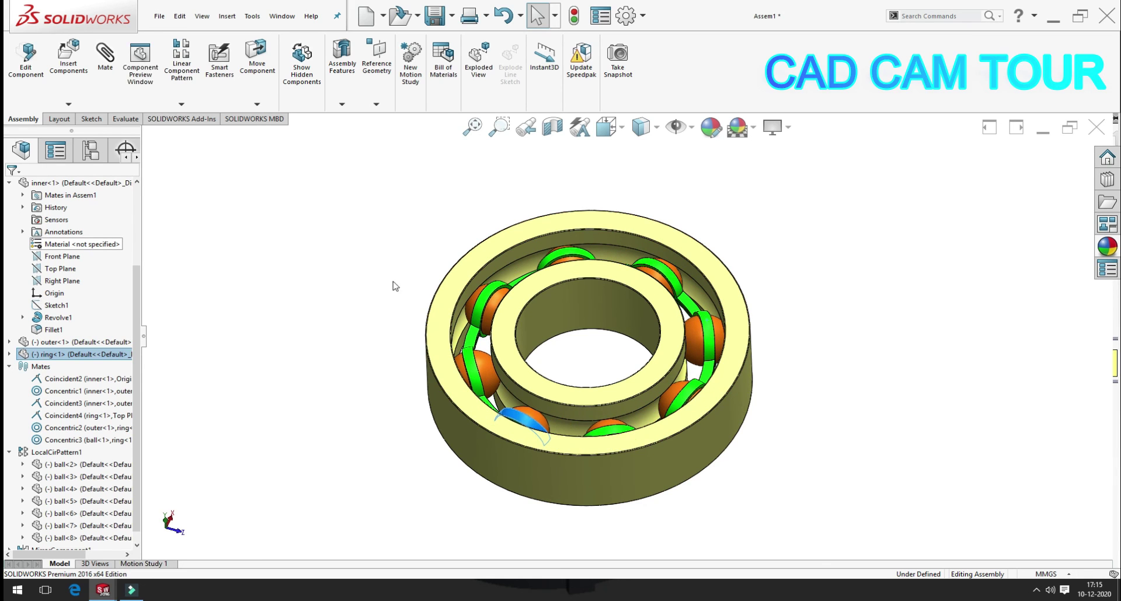
click(746, 321)
click(848, 248)
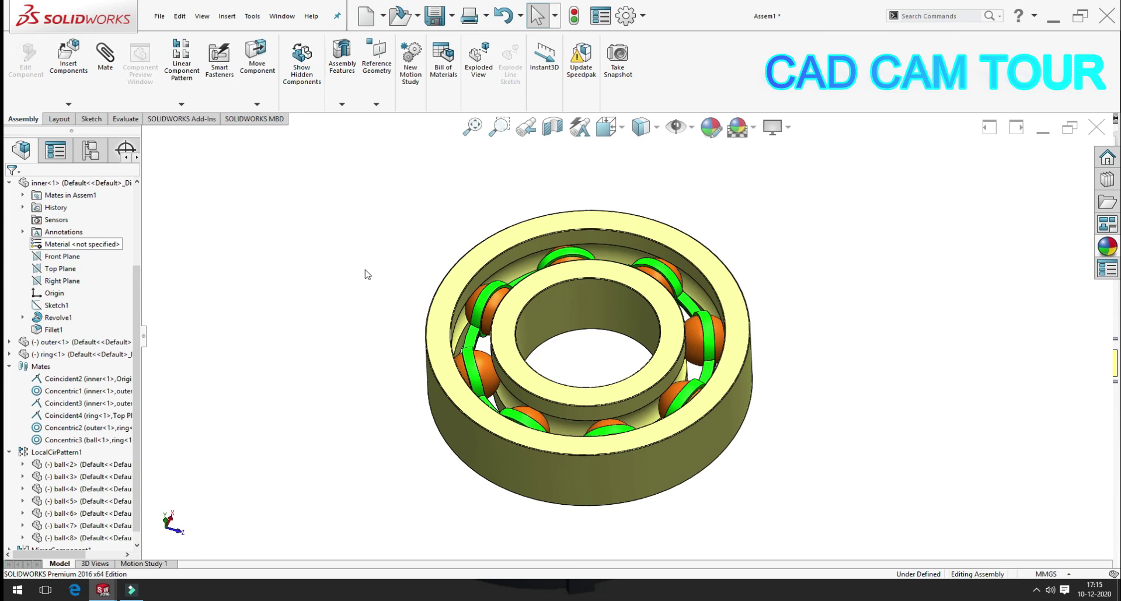